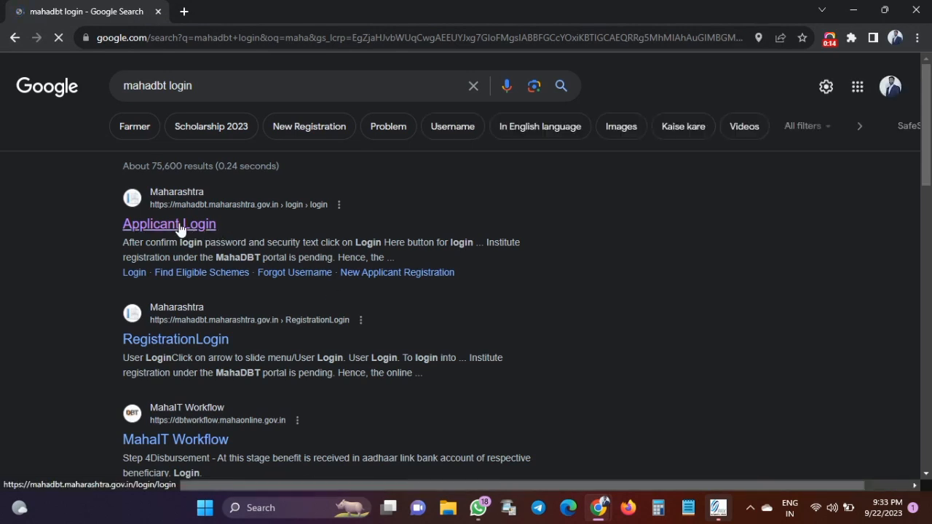
Open the MahaDBT Applicant Login page from the 'mahadbt login' Google results.
{"action": "left_click", "coordinate": [158, 232]}
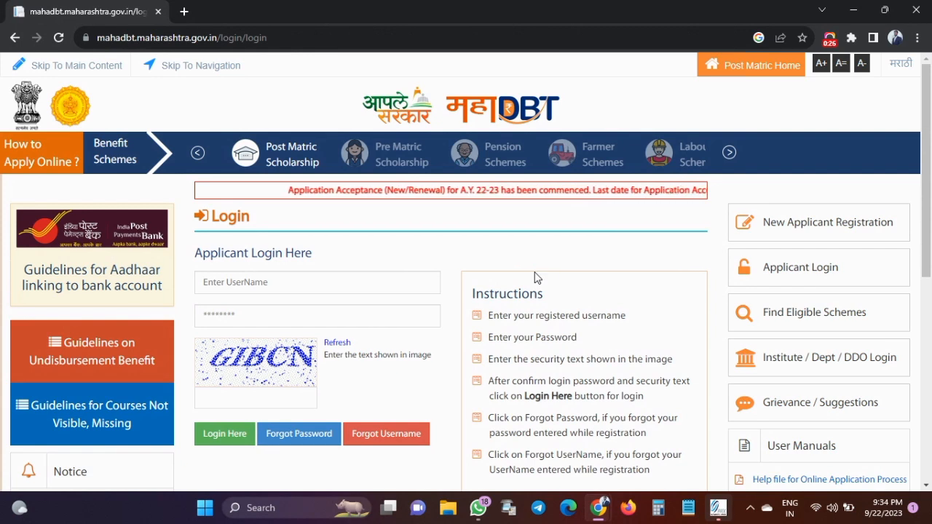
Open the New Applicant Registration form and point out the Applicant Name field.
{"action": "left_click", "coordinate": [785, 228]}
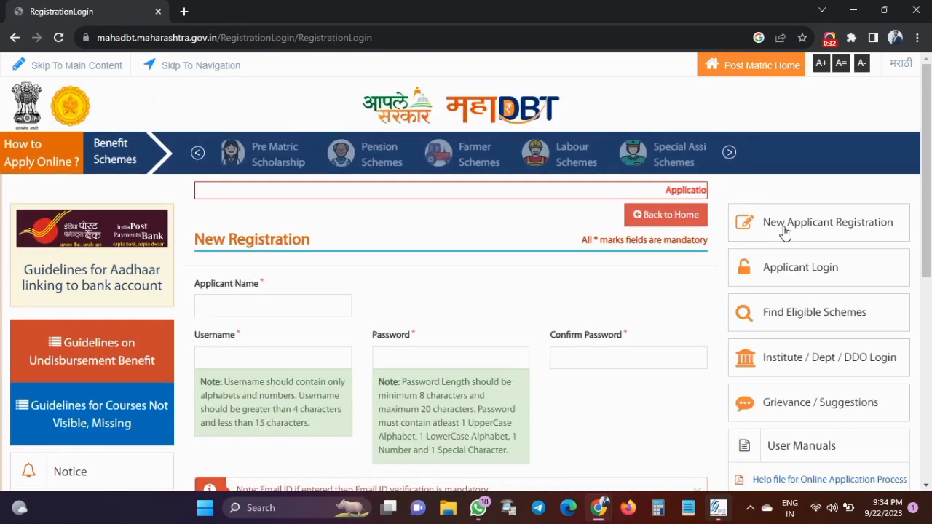
{"action": "scroll", "coordinate": [636, 297], "scroll_direction": "down", "scroll_amount": 4}
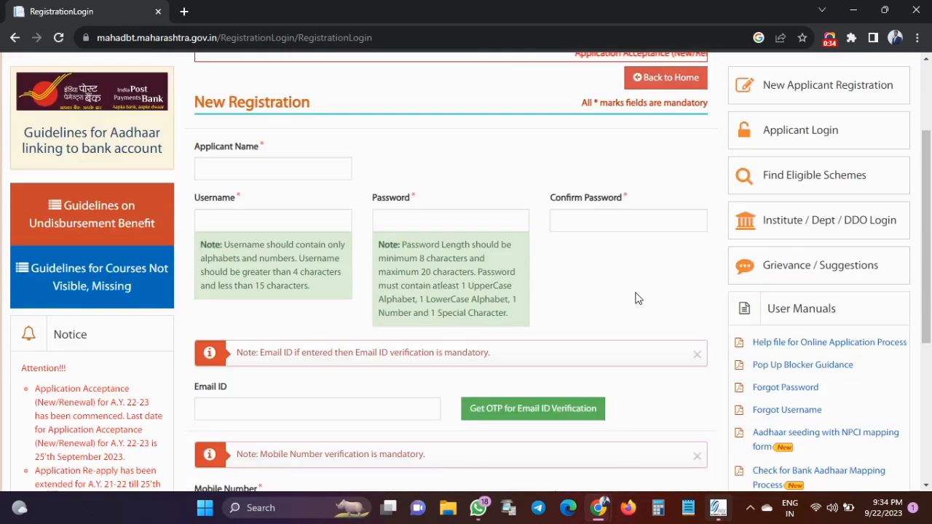
{"action": "scroll", "coordinate": [636, 298], "scroll_direction": "down", "scroll_amount": 1}
{"action": "scroll", "coordinate": [635, 297], "scroll_direction": "up", "scroll_amount": 4}
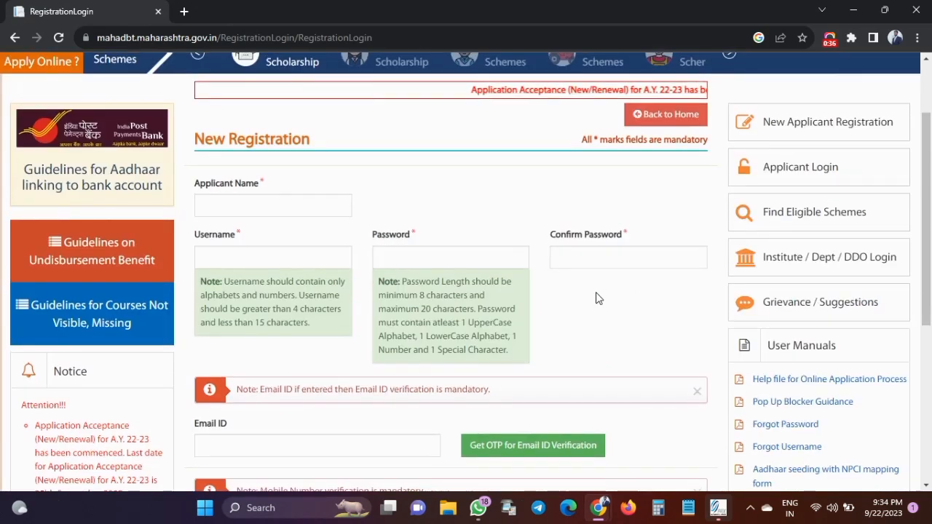
{"action": "left_click", "coordinate": [237, 211]}
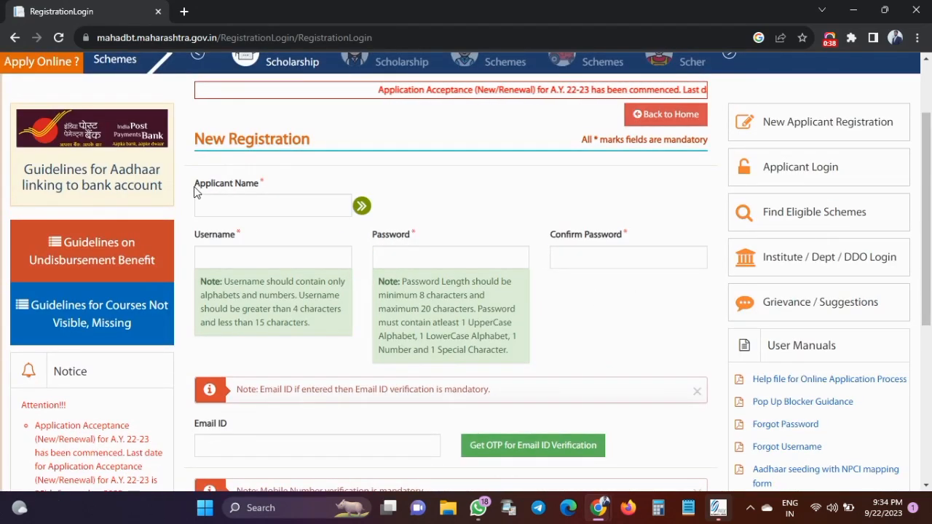
{"action": "triple_click", "coordinate": [210, 188]}
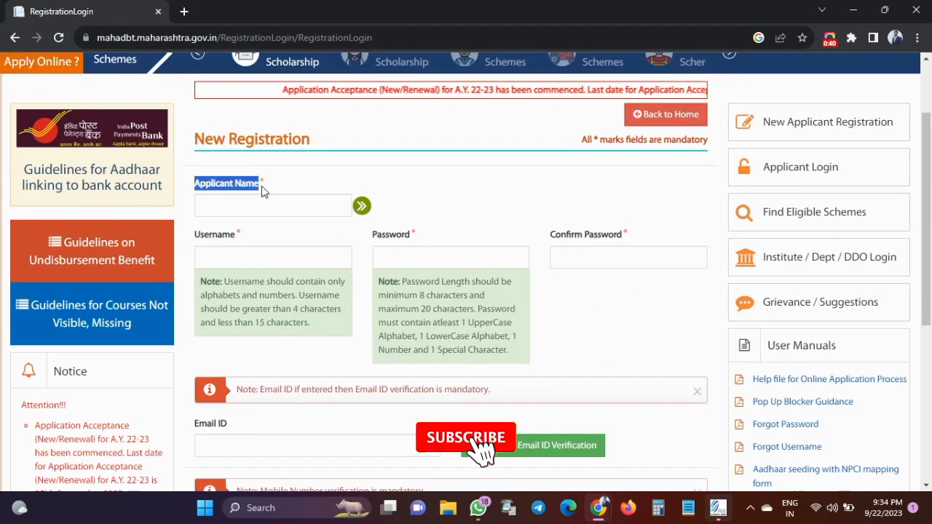
{"action": "scroll", "coordinate": [261, 185], "scroll_direction": "down", "scroll_amount": 1}
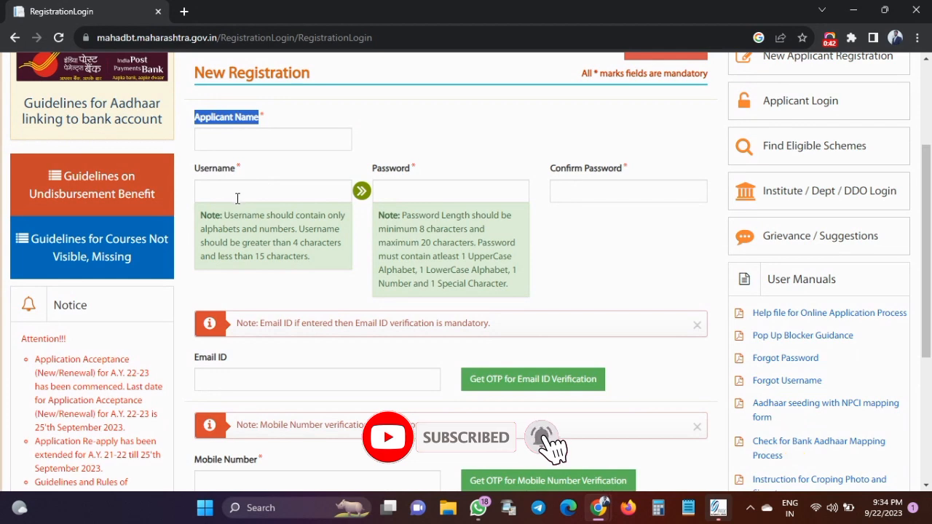
Step through the Username, Password, Confirm Password, Email ID and Mobile Number fields.
{"action": "left_click", "coordinate": [237, 198]}
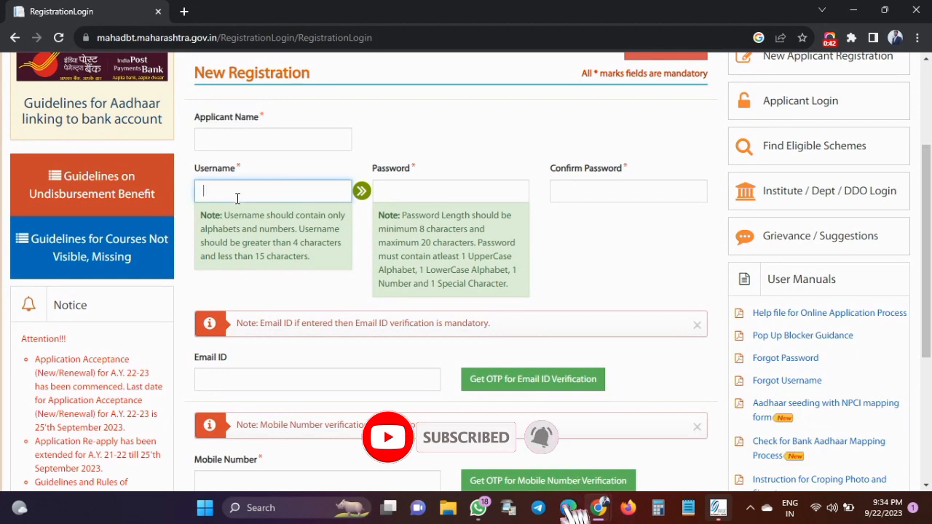
{"action": "left_click", "coordinate": [430, 189]}
{"action": "left_click", "coordinate": [573, 191]}
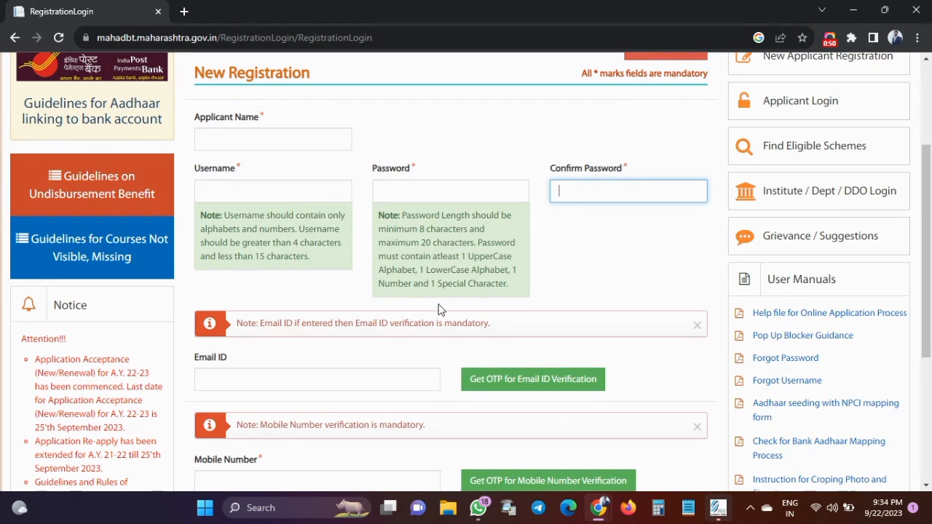
{"action": "scroll", "coordinate": [440, 309], "scroll_direction": "down", "scroll_amount": 2}
{"action": "left_click", "coordinate": [318, 251]}
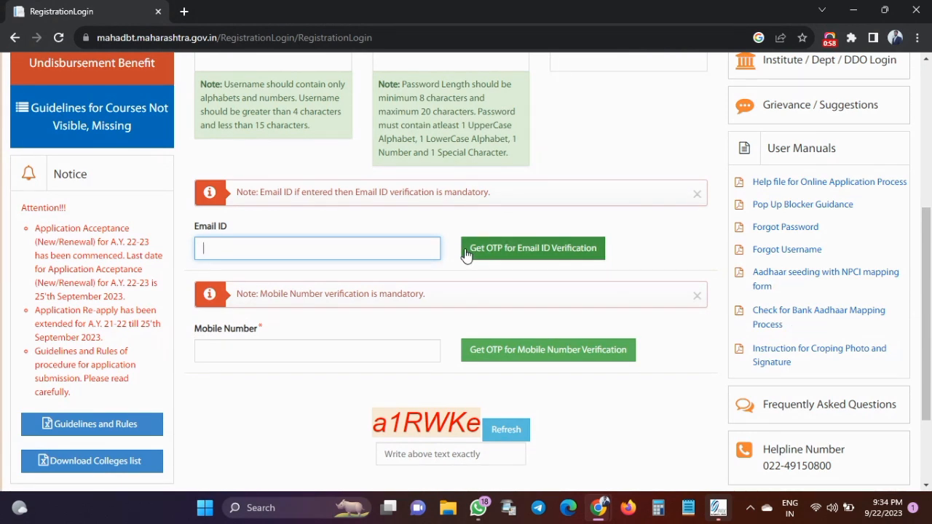
{"action": "left_click", "coordinate": [261, 342]}
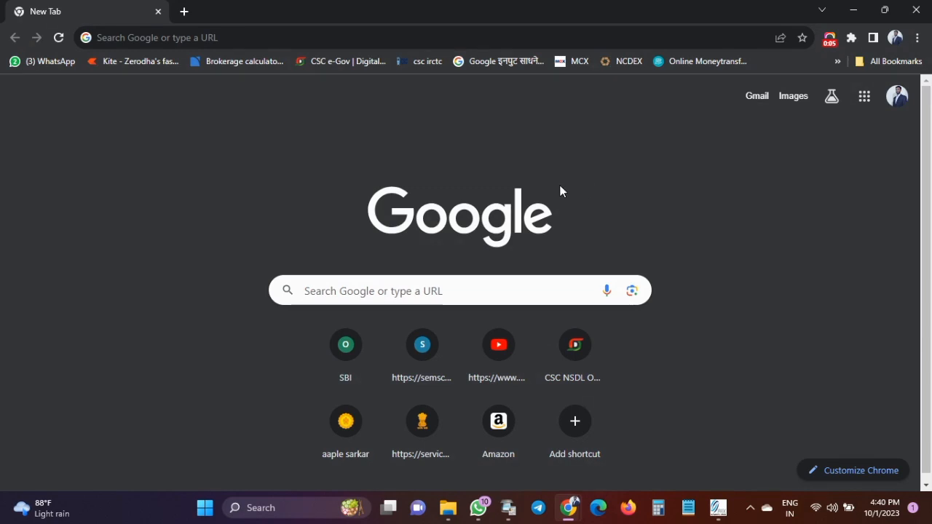
Search Google for 'mahadbt' using the 'mahadbt scholarship' suggestion.
{"action": "left_click", "coordinate": [403, 289]}
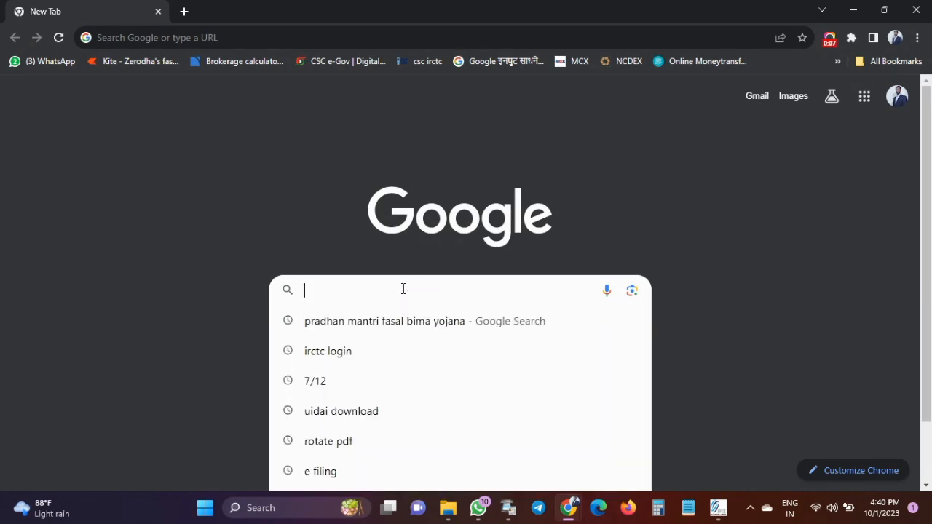
{"action": "type", "text": "maha"}
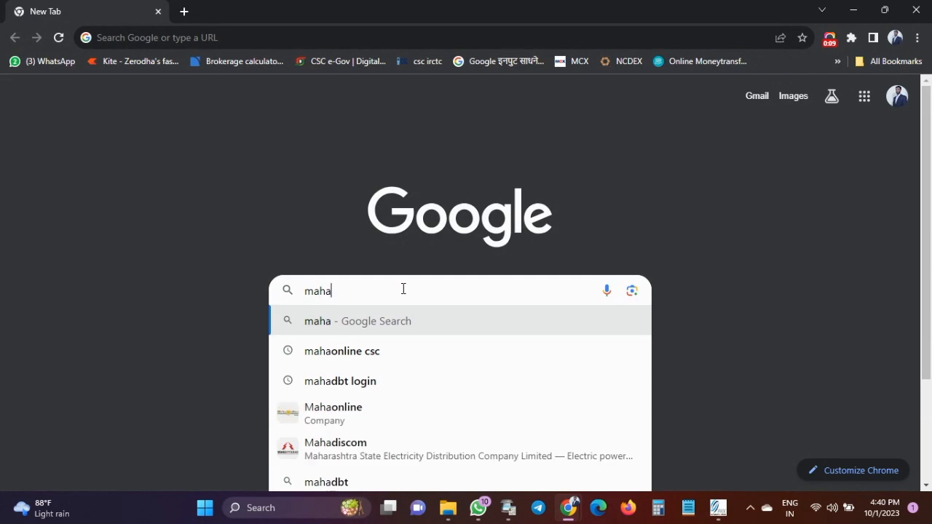
{"action": "type", "text": "dbt"}
{"action": "key", "text": "BackSpace"}
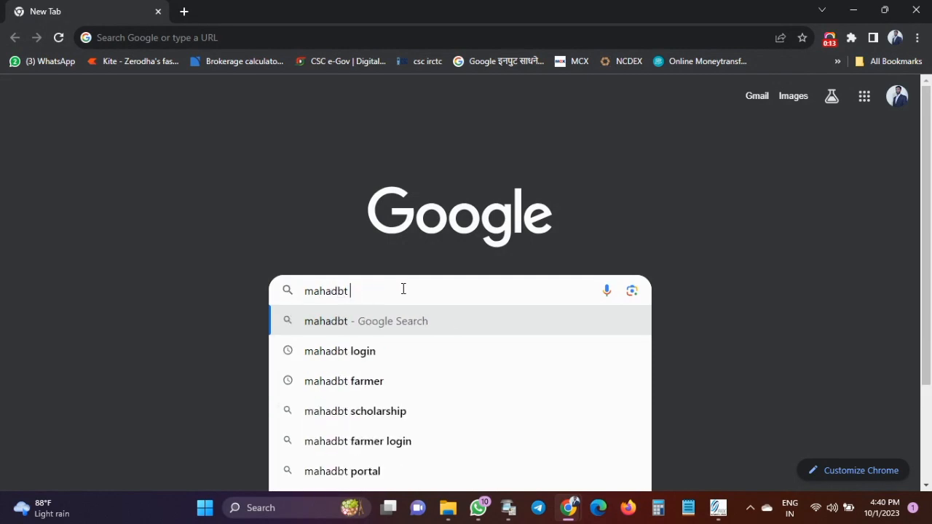
{"action": "left_click", "coordinate": [383, 412]}
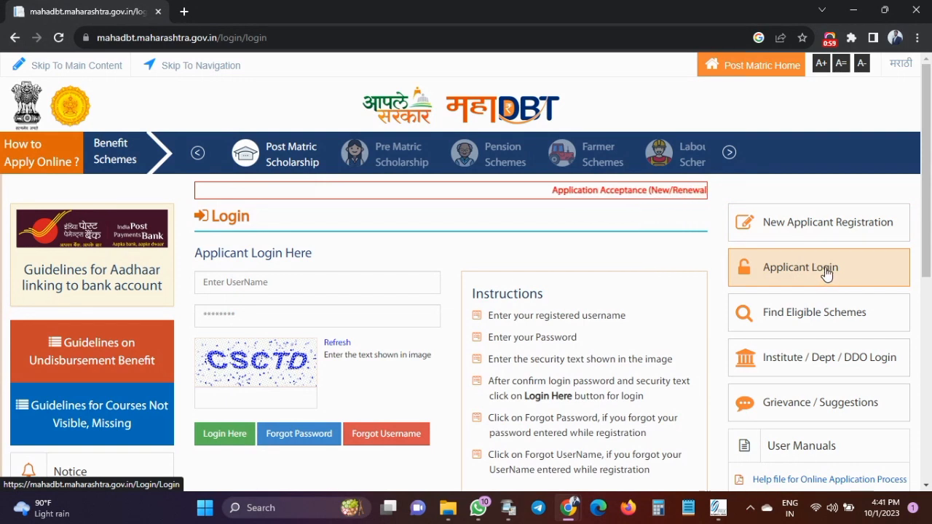
Reopen the New Applicant Registration form and start at the Applicant Name field.
{"action": "left_click", "coordinate": [810, 228]}
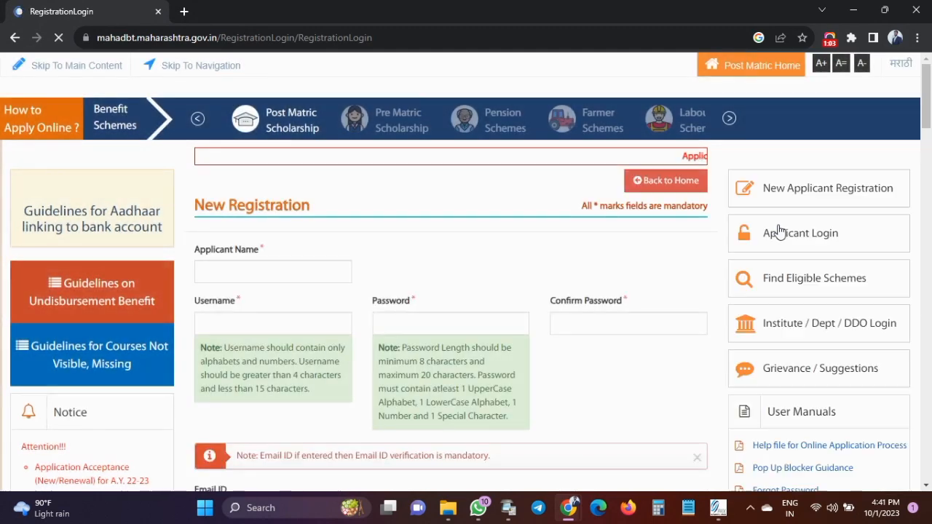
{"action": "scroll", "coordinate": [468, 263], "scroll_direction": "down", "scroll_amount": 2}
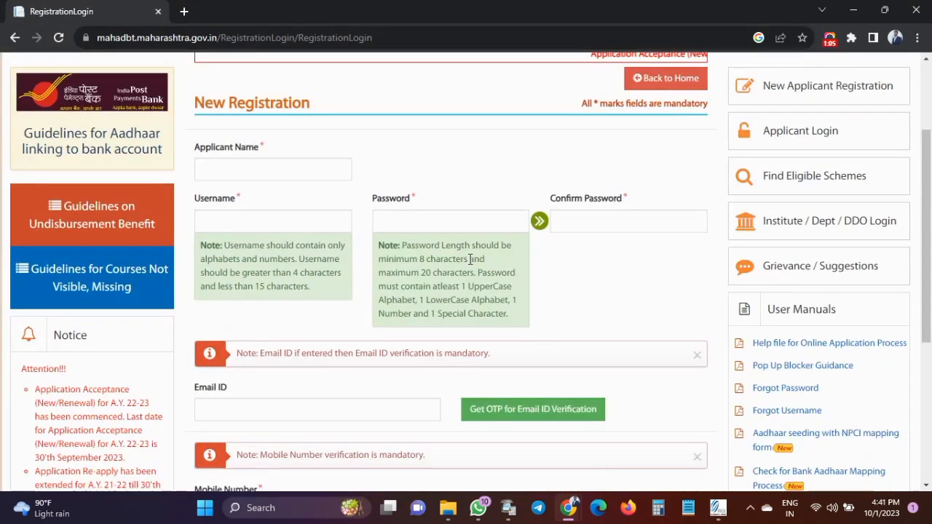
{"action": "scroll", "coordinate": [470, 257], "scroll_direction": "down", "scroll_amount": 1}
{"action": "scroll", "coordinate": [472, 257], "scroll_direction": "up", "scroll_amount": 2}
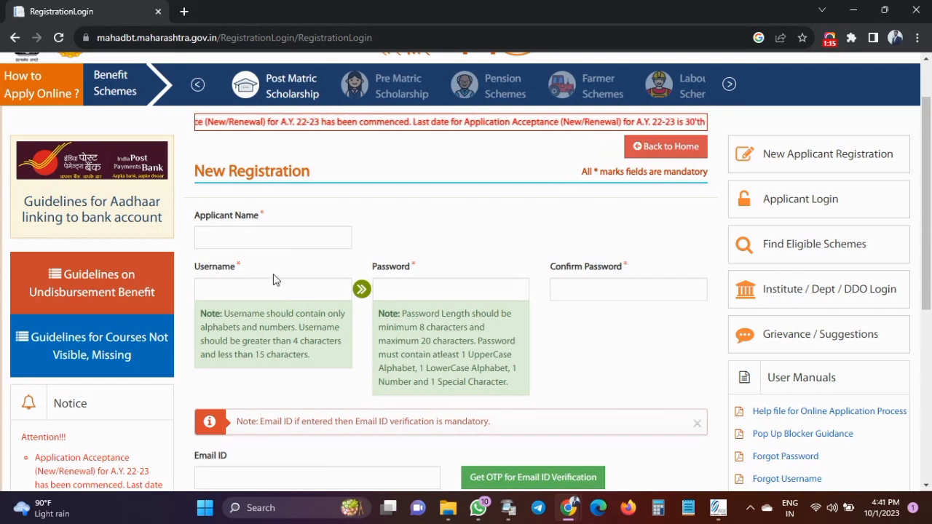
{"action": "left_click", "coordinate": [265, 242]}
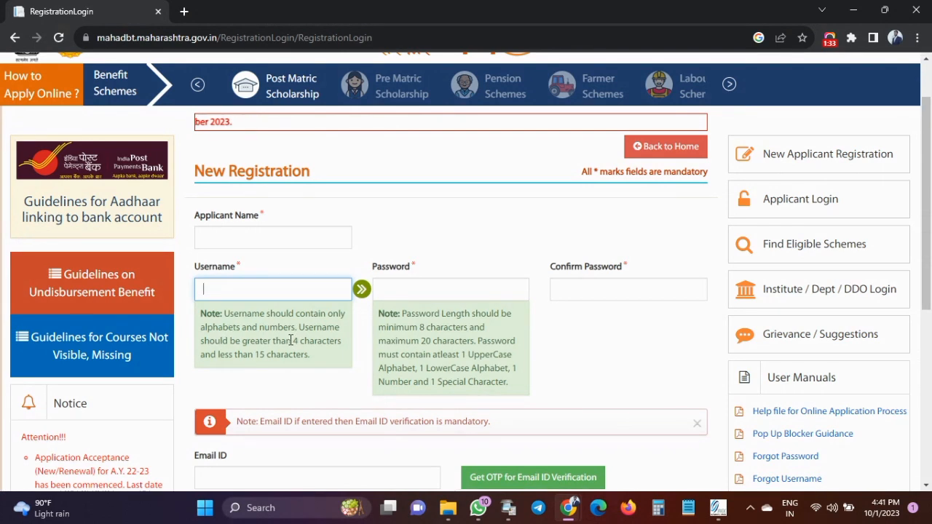
Highlight the username note's 4-character minimum and 15-character maximum.
{"action": "left_click_drag", "start_coordinate": [291, 341], "coordinate": [347, 352]}
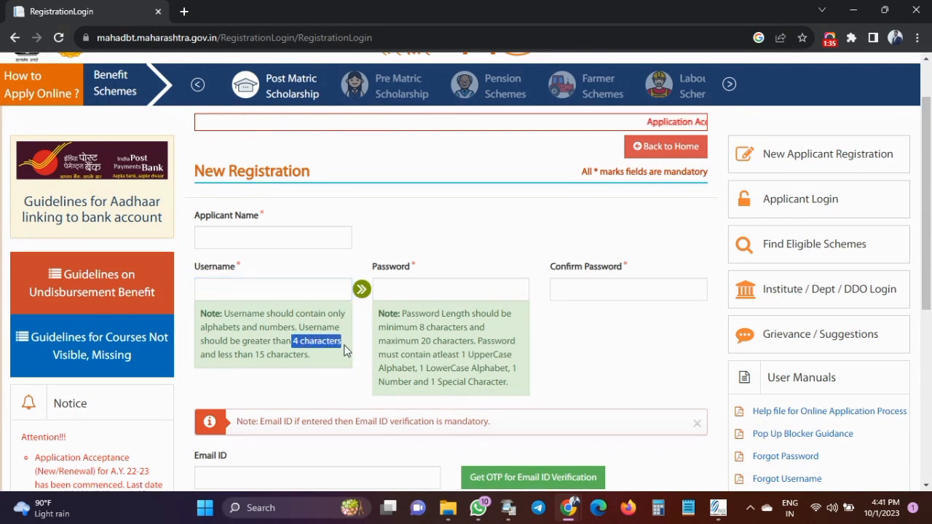
{"action": "left_click", "coordinate": [204, 353]}
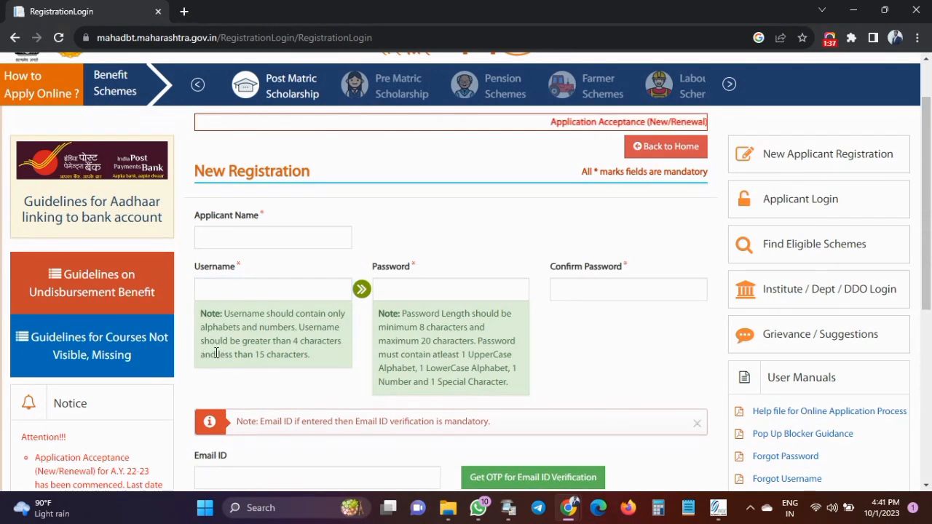
{"action": "left_click_drag", "start_coordinate": [216, 353], "coordinate": [297, 356]}
{"action": "left_click", "coordinate": [316, 360]}
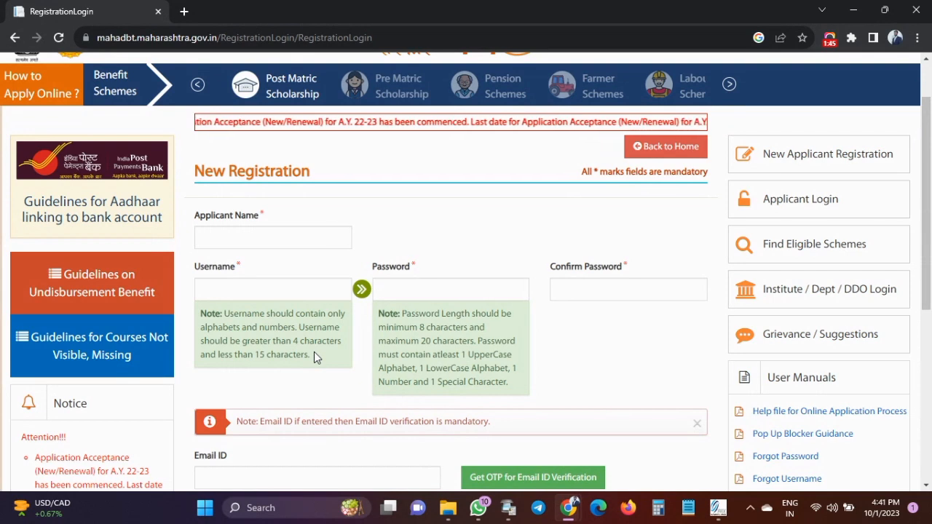
Move through the Password and Confirm Password fields.
{"action": "left_click", "coordinate": [389, 288]}
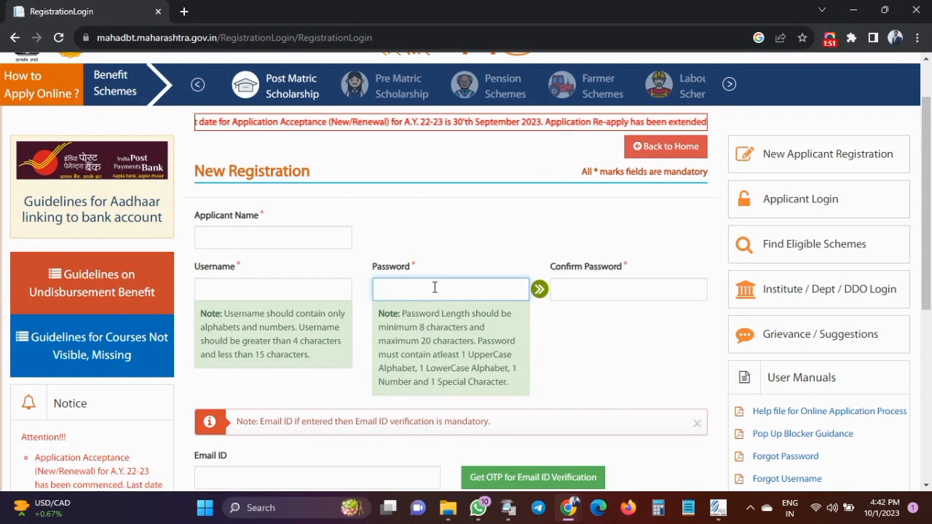
{"action": "left_click", "coordinate": [580, 288]}
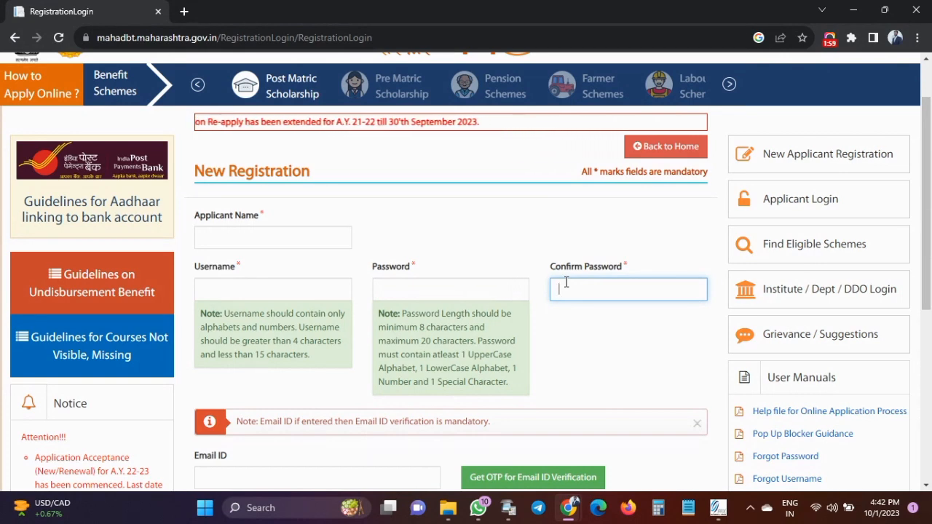
{"action": "scroll", "coordinate": [510, 284], "scroll_direction": "down", "scroll_amount": 3}
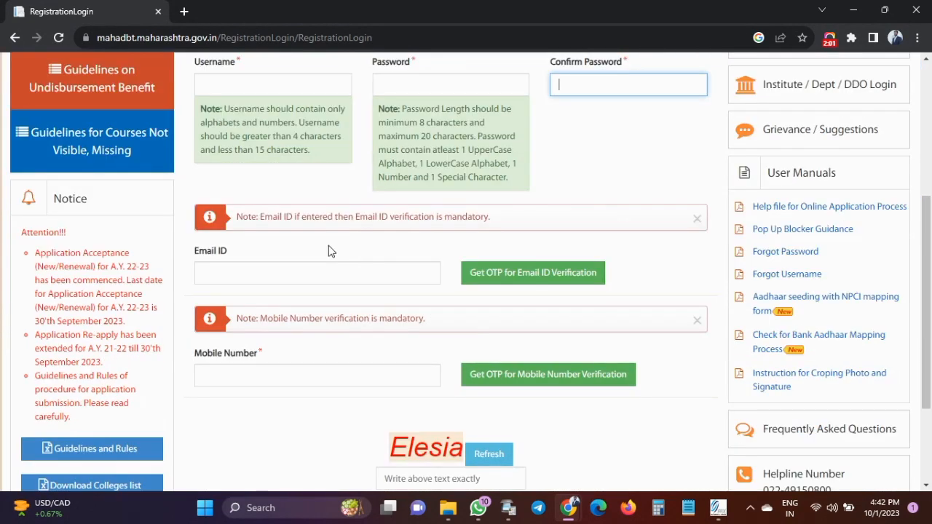
Step through the registration form's Email ID, Mobile Number and captcha boxes.
{"action": "scroll", "coordinate": [316, 255], "scroll_direction": "down", "scroll_amount": 1}
{"action": "left_click", "coordinate": [214, 204]}
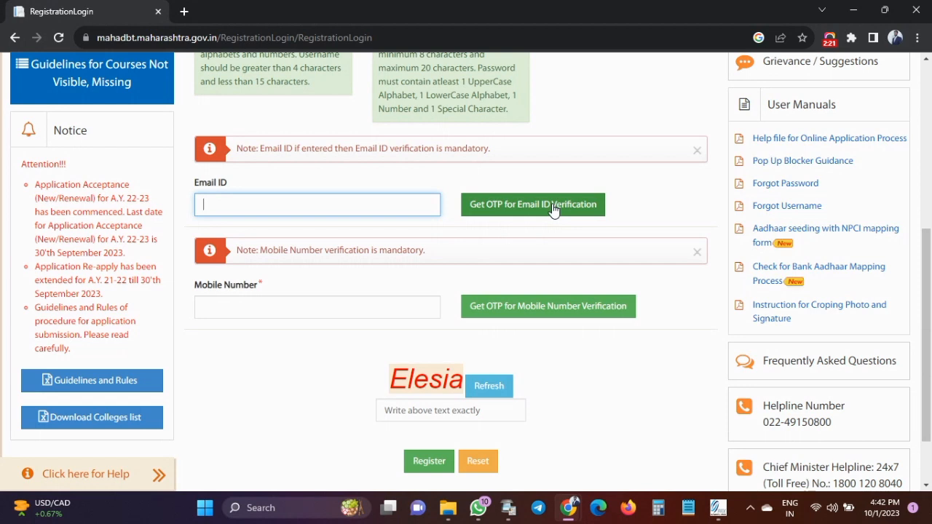
{"action": "left_click", "coordinate": [317, 302]}
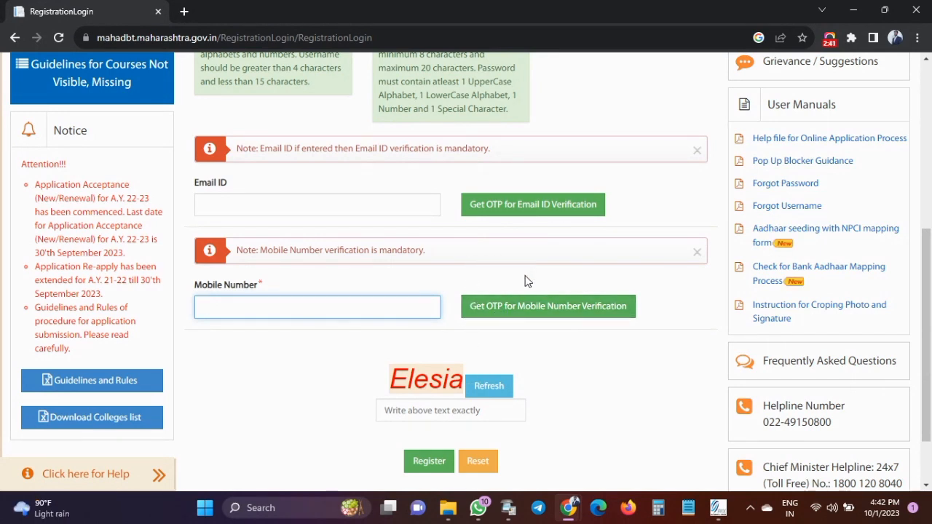
{"action": "left_click", "coordinate": [443, 412]}
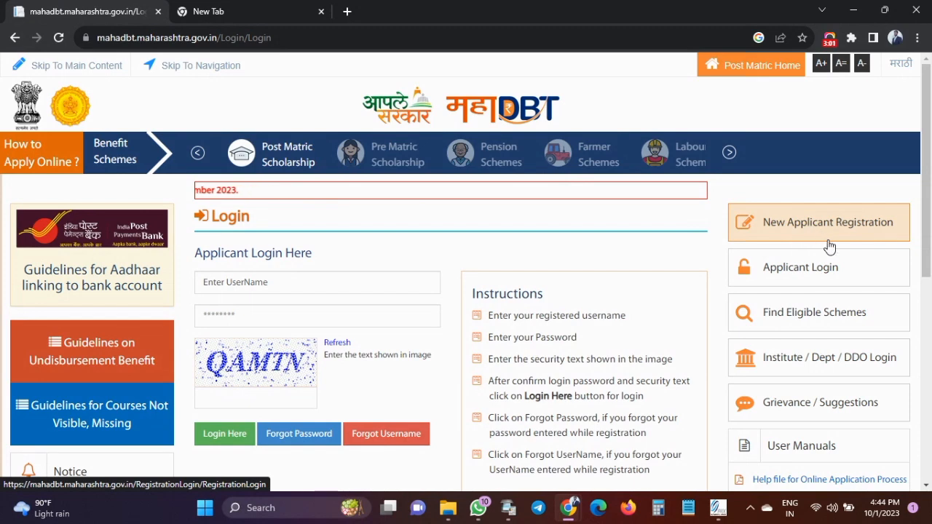
Reopen the Applicant Login page and enter the username, password and captcha text.
{"action": "left_click", "coordinate": [810, 281]}
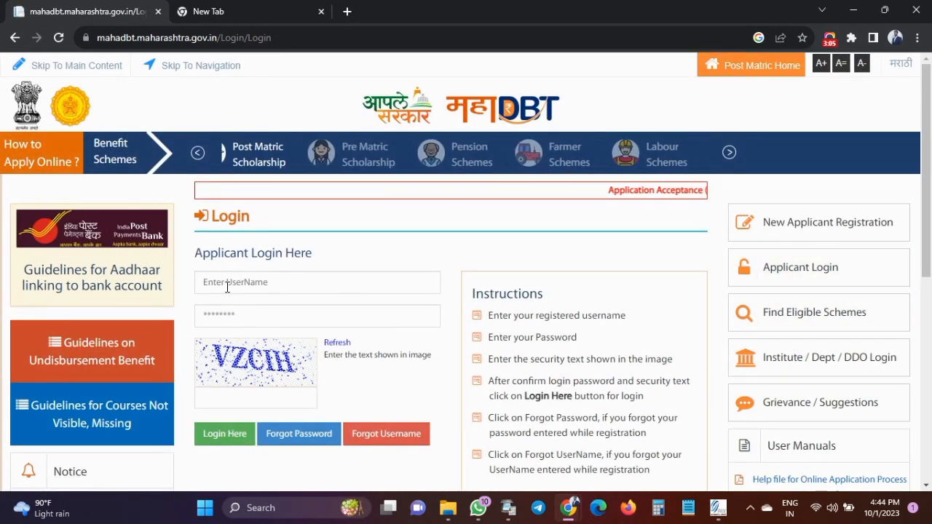
{"action": "left_click", "coordinate": [231, 283]}
{"action": "left_click", "coordinate": [221, 320]}
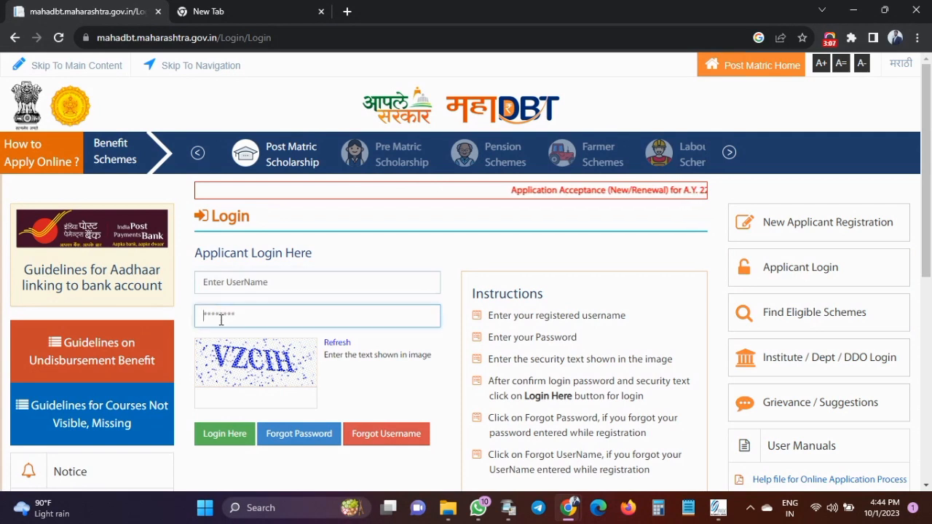
{"action": "left_click", "coordinate": [237, 396]}
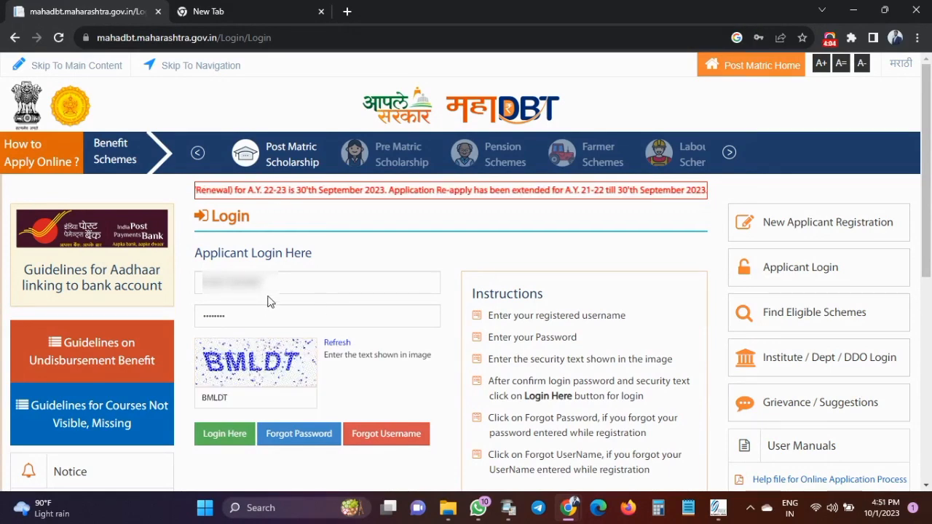
Log in and open Profile to reach Personal Information at 100% completeness.
{"action": "left_click", "coordinate": [237, 440]}
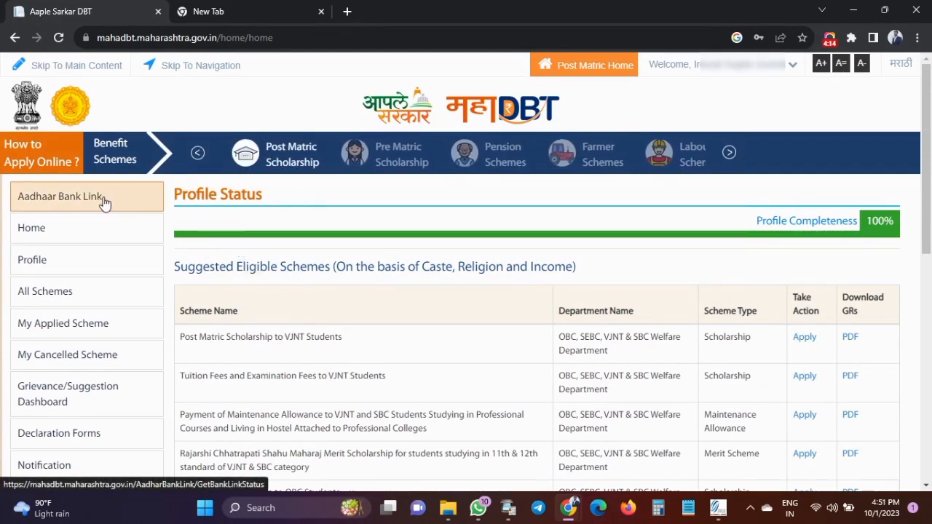
{"action": "left_click", "coordinate": [46, 266]}
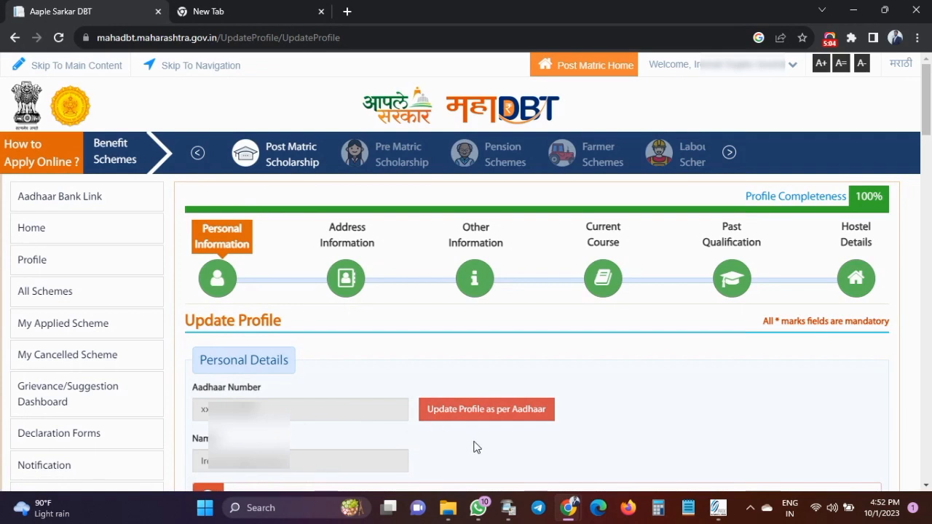
{"action": "scroll", "coordinate": [495, 447], "scroll_direction": "down", "scroll_amount": 5}
{"action": "left_click", "coordinate": [304, 129]}
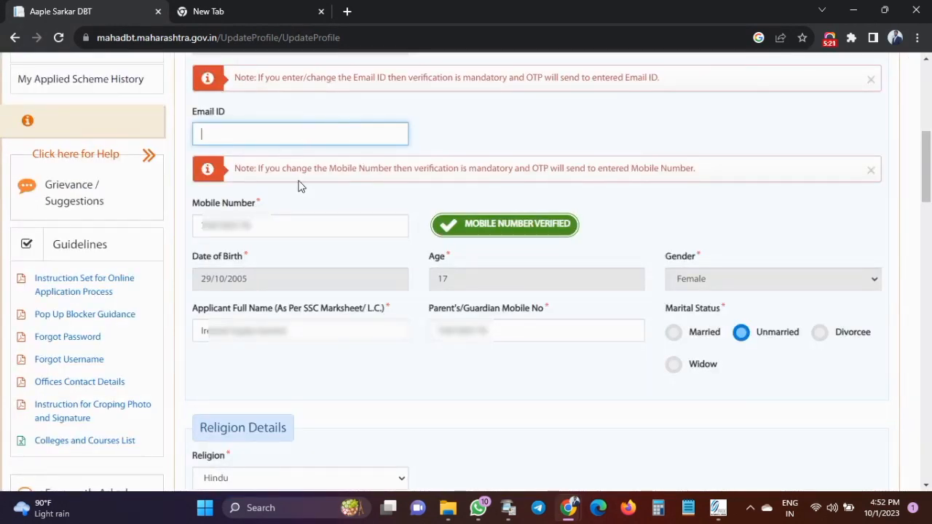
{"action": "double_click", "coordinate": [261, 232]}
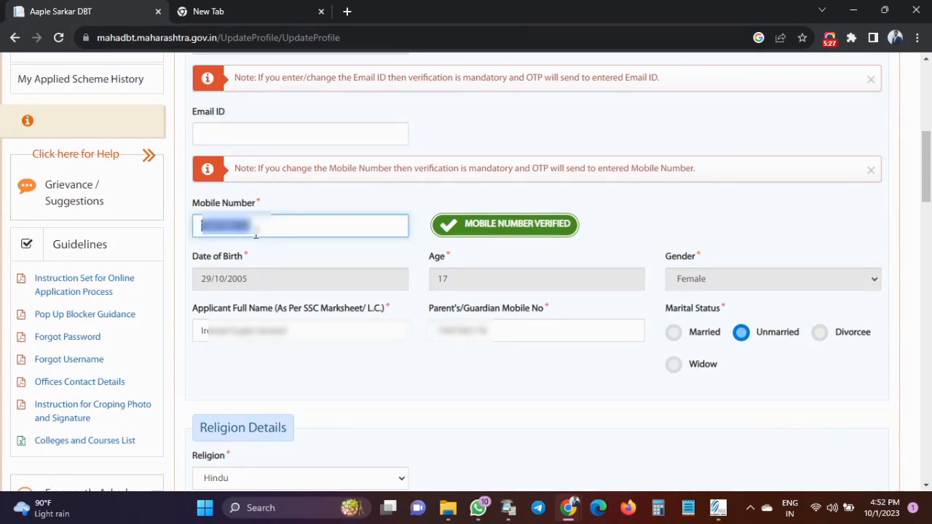
{"action": "key", "text": "BackSpace"}
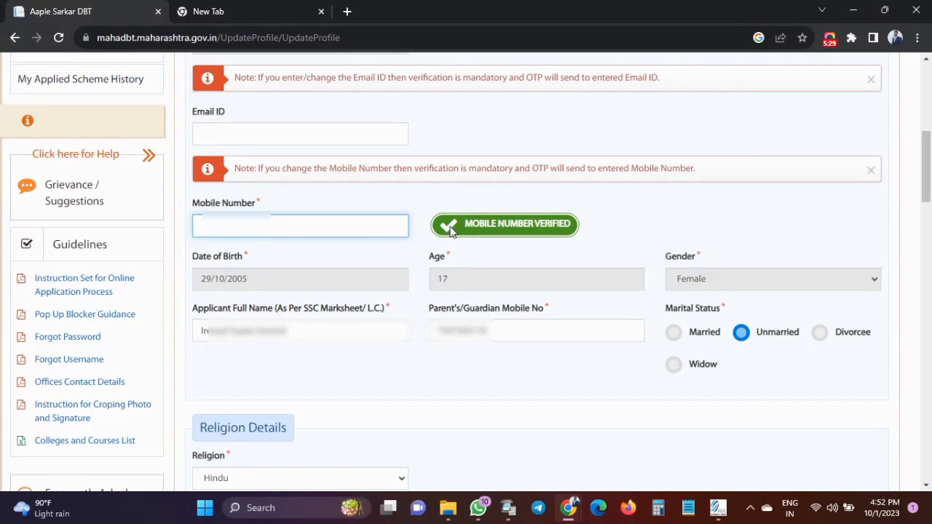
{"action": "left_click", "coordinate": [520, 244]}
{"action": "left_click", "coordinate": [365, 236]}
{"action": "key", "text": "ctrl+z"}
{"action": "left_click", "coordinate": [363, 242]}
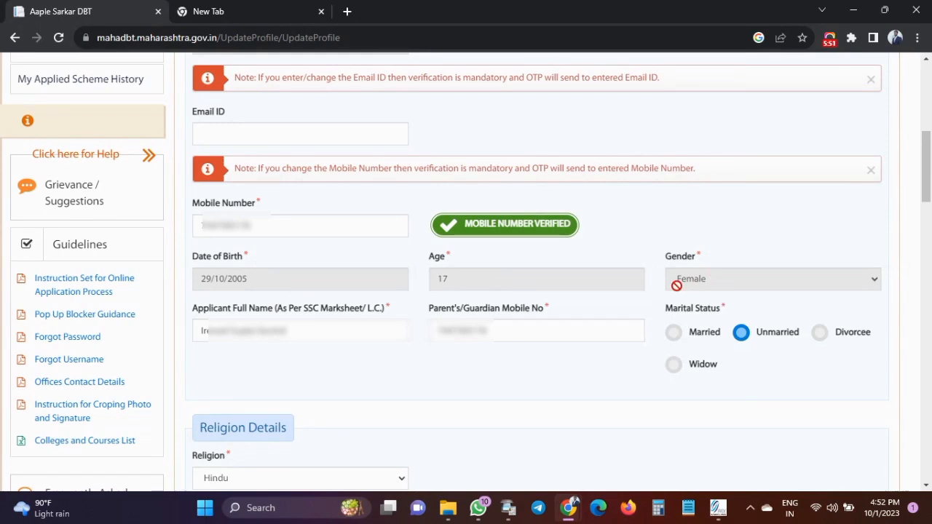
{"action": "left_click", "coordinate": [283, 330]}
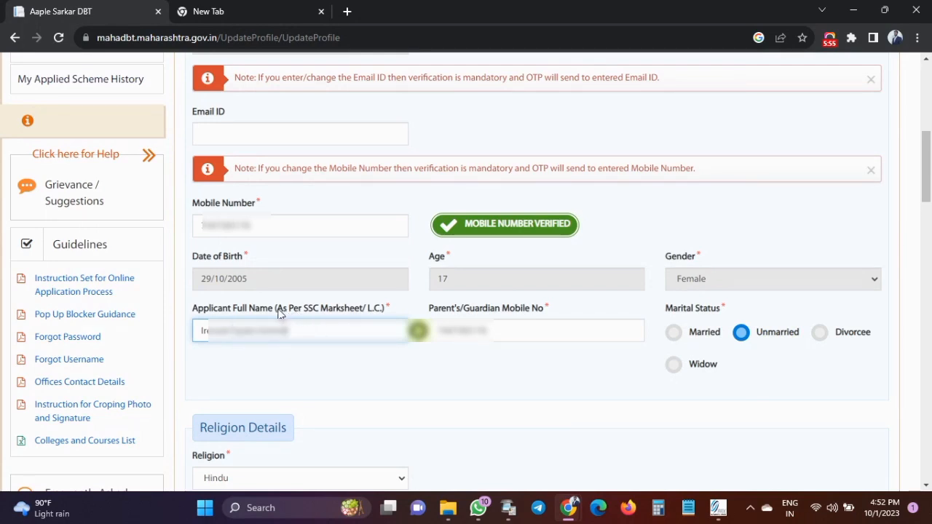
{"action": "left_click_drag", "start_coordinate": [278, 312], "coordinate": [386, 312]}
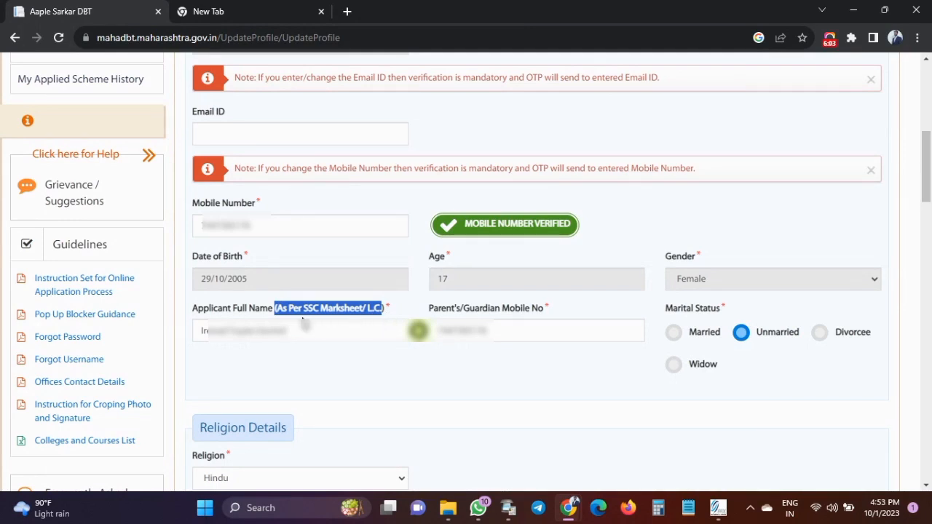
{"action": "left_click", "coordinate": [279, 314]}
{"action": "left_click_drag", "start_coordinate": [278, 309], "coordinate": [382, 310]}
{"action": "left_click", "coordinate": [381, 310]}
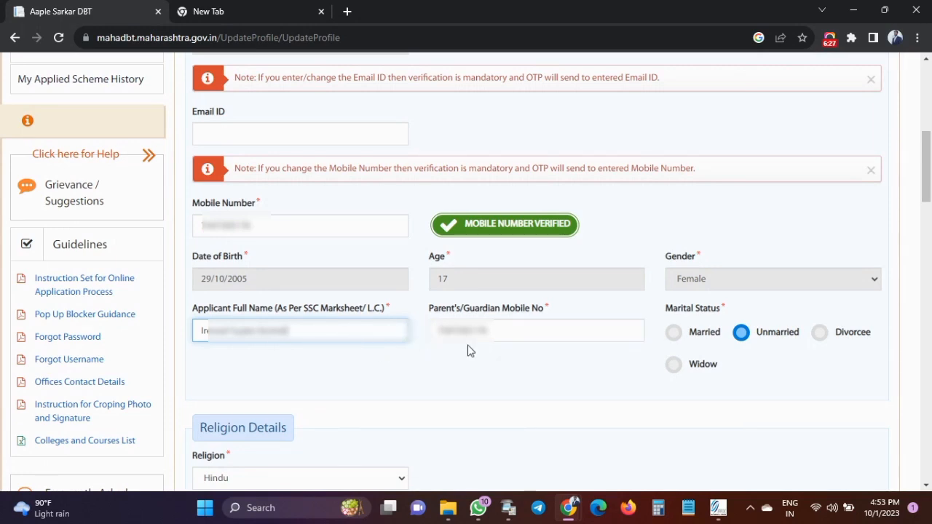
{"action": "left_click", "coordinate": [522, 337]}
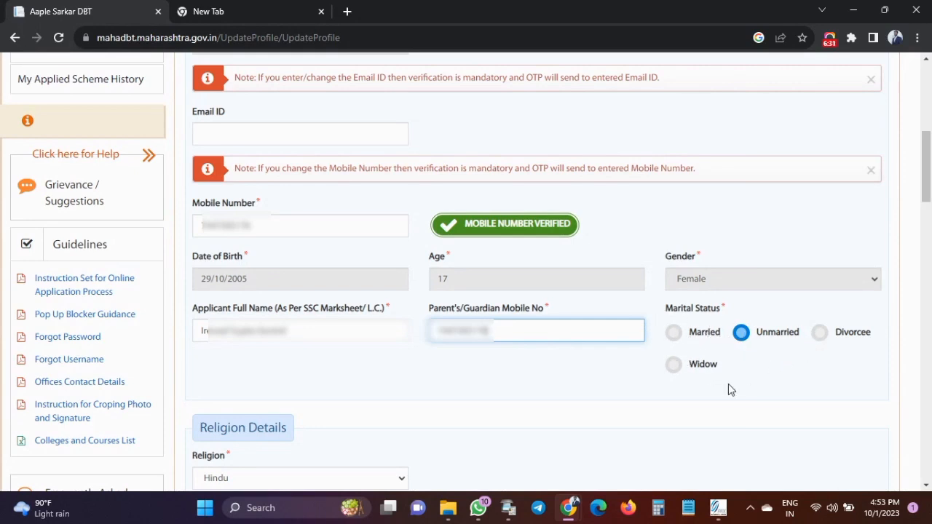
{"action": "left_click", "coordinate": [659, 401]}
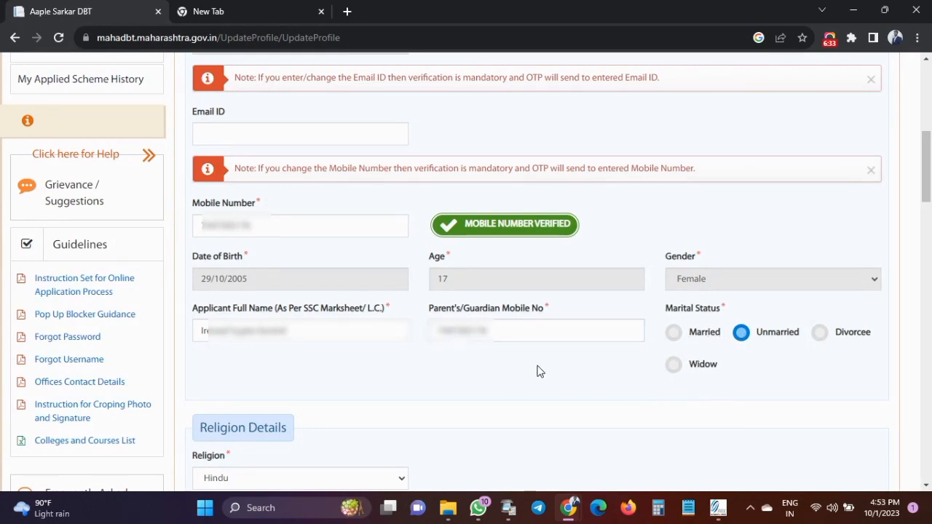
{"action": "scroll", "coordinate": [537, 371], "scroll_direction": "down", "scroll_amount": 5}
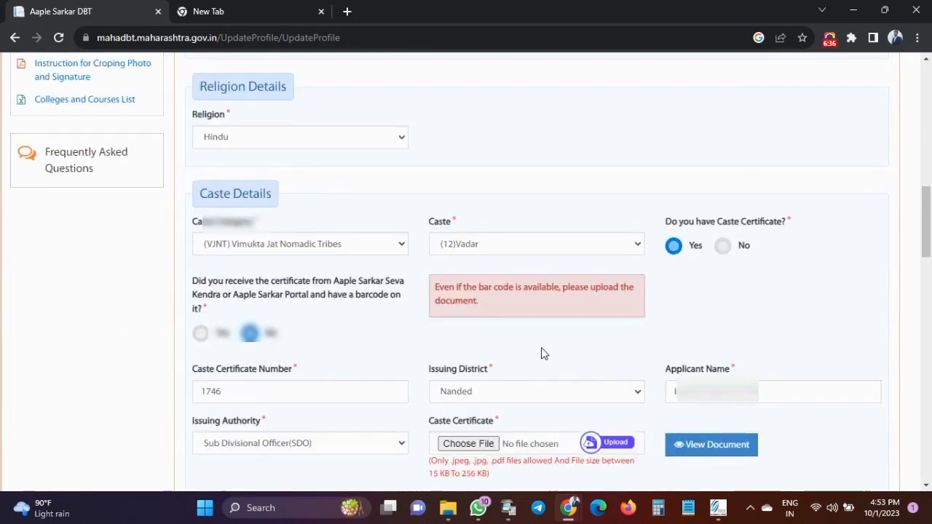
{"action": "left_click", "coordinate": [221, 142]}
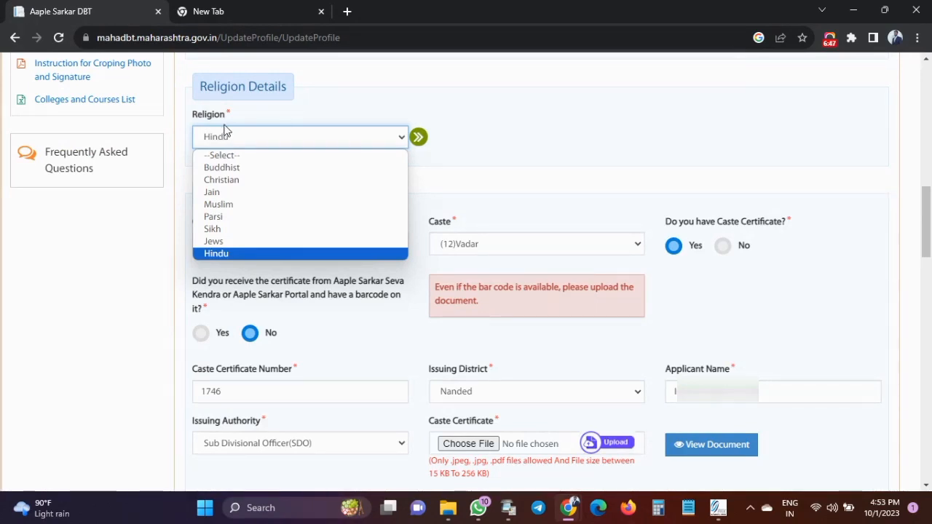
{"action": "left_click", "coordinate": [329, 125]}
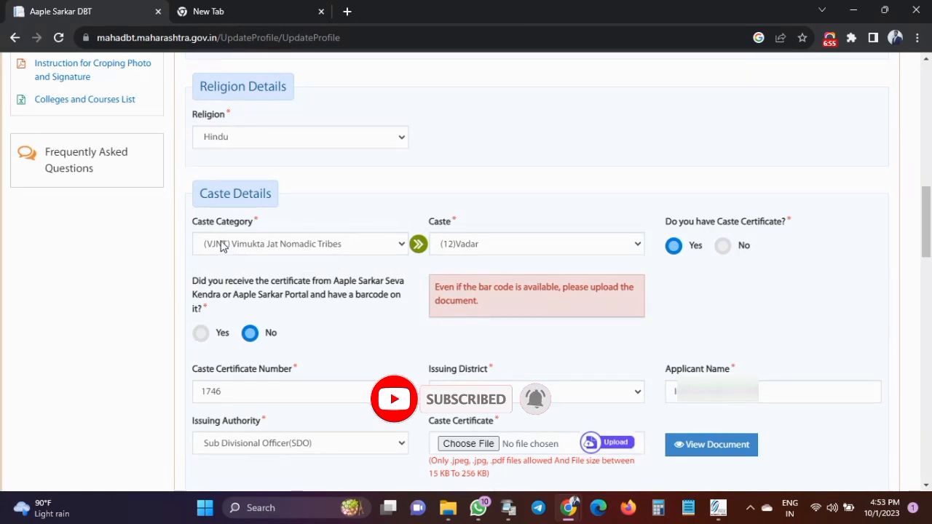
{"action": "left_click_drag", "start_coordinate": [196, 197], "coordinate": [277, 202]}
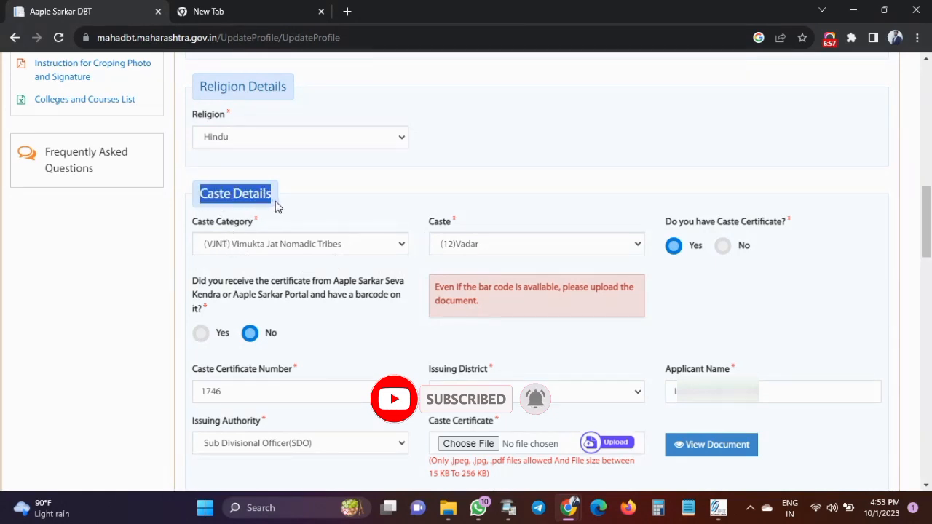
{"action": "left_click", "coordinate": [287, 201]}
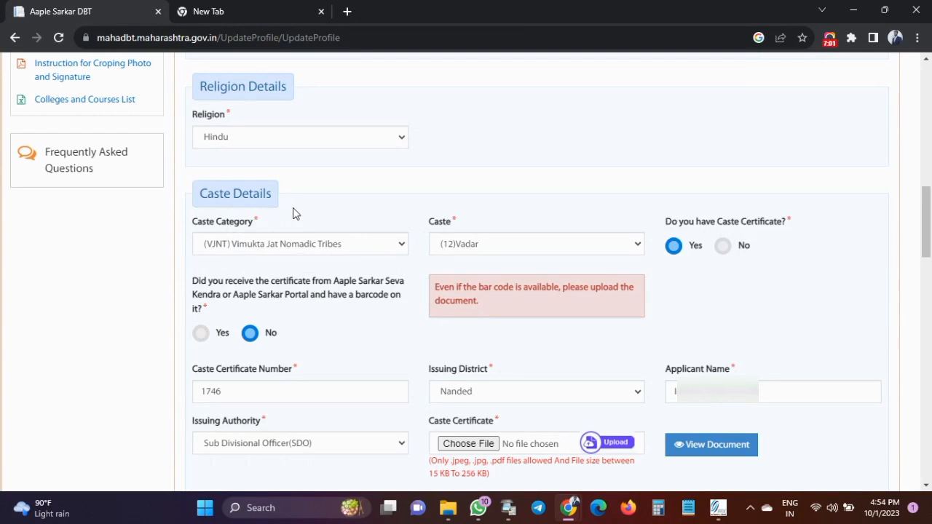
{"action": "left_click_drag", "start_coordinate": [193, 199], "coordinate": [273, 198]}
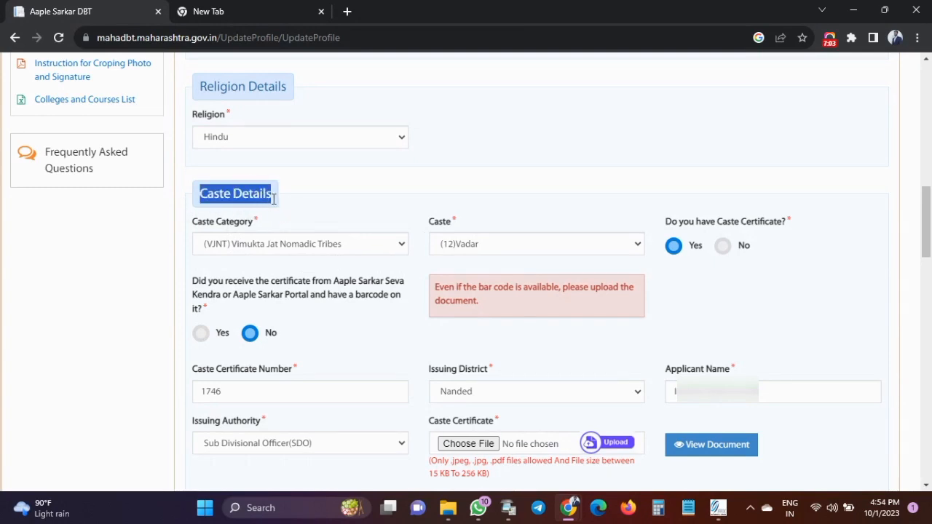
{"action": "left_click", "coordinate": [288, 201]}
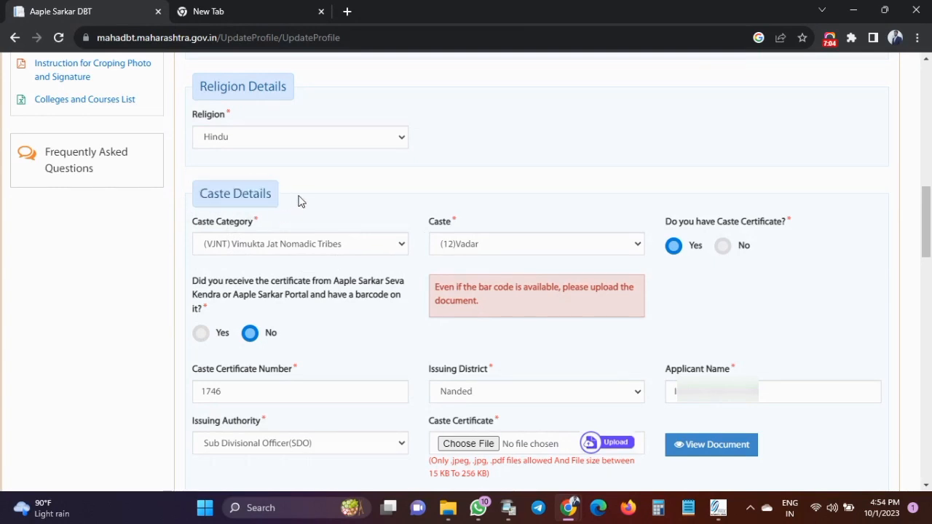
{"action": "left_click", "coordinate": [271, 250]}
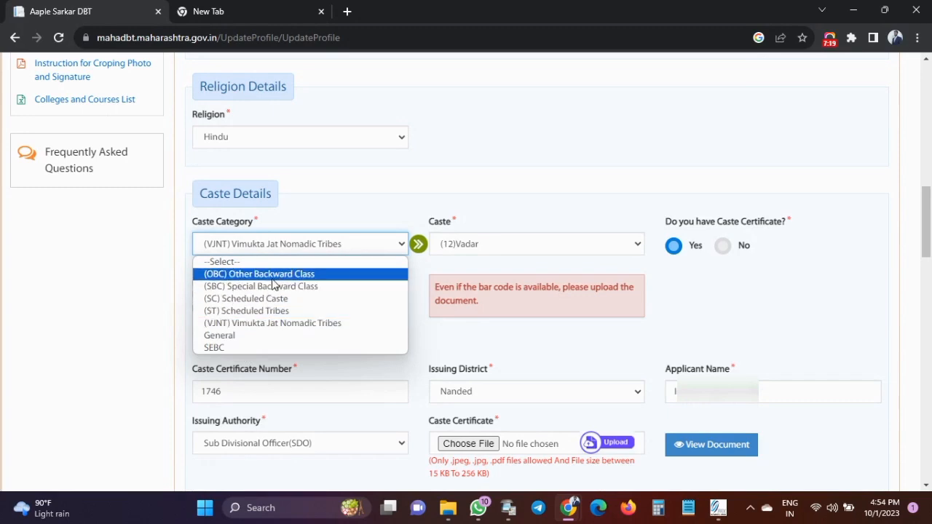
{"action": "left_click", "coordinate": [319, 217]}
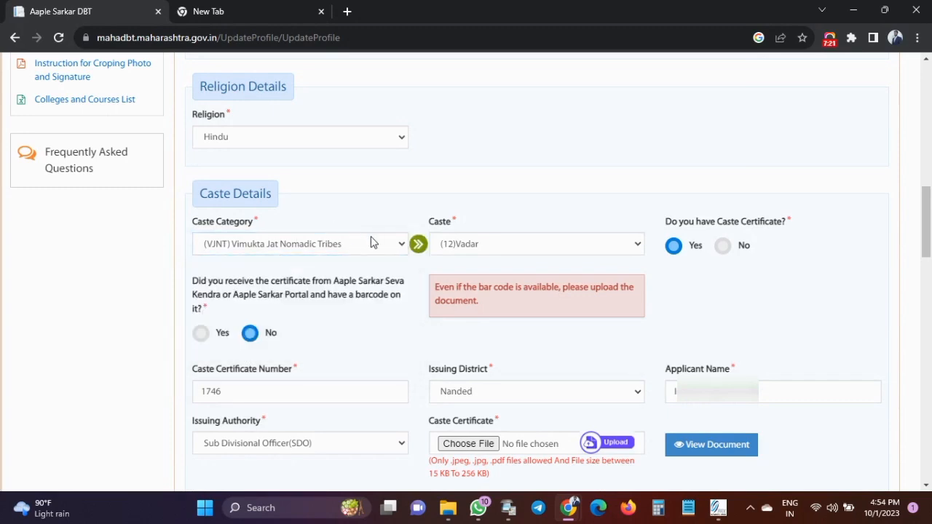
{"action": "left_click", "coordinate": [456, 248]}
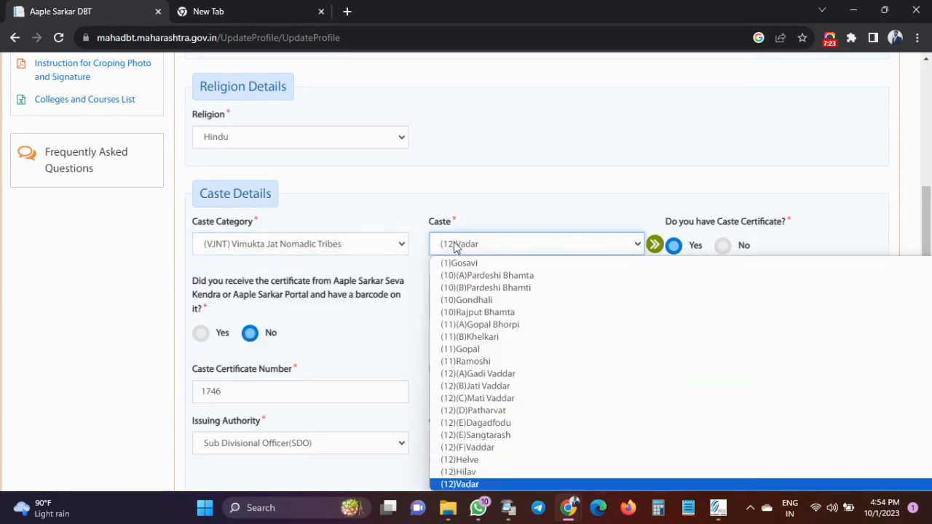
{"action": "left_click", "coordinate": [511, 174]}
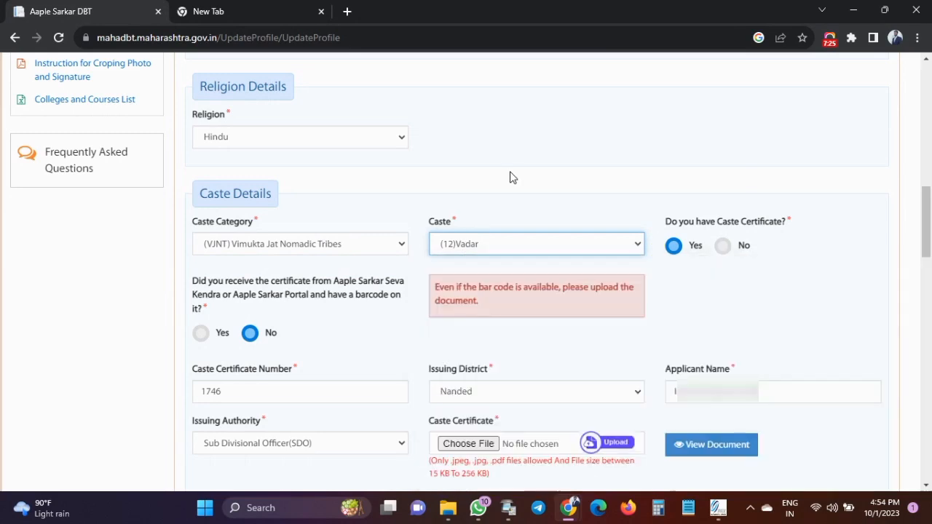
{"action": "left_click", "coordinate": [510, 173]}
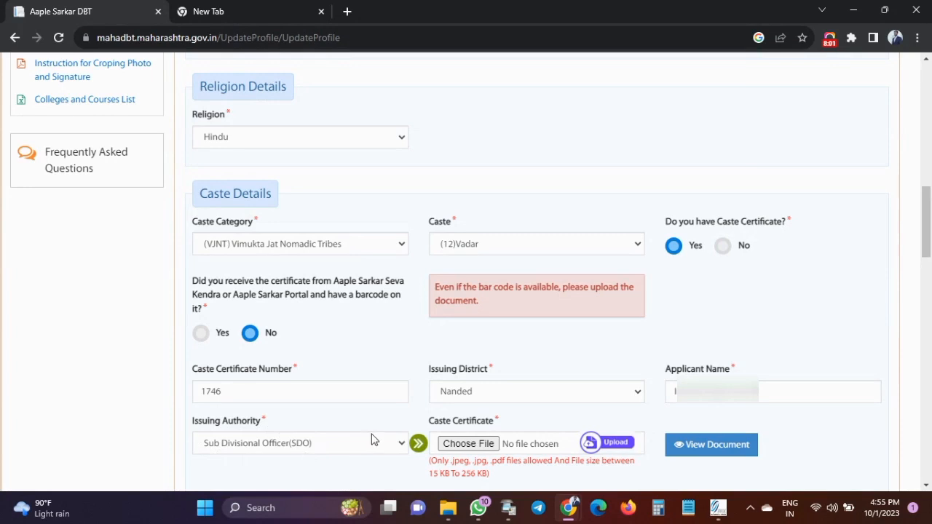
View the uploaded caste certificate PDF, then close it and the spare blank tab.
{"action": "left_click", "coordinate": [716, 450]}
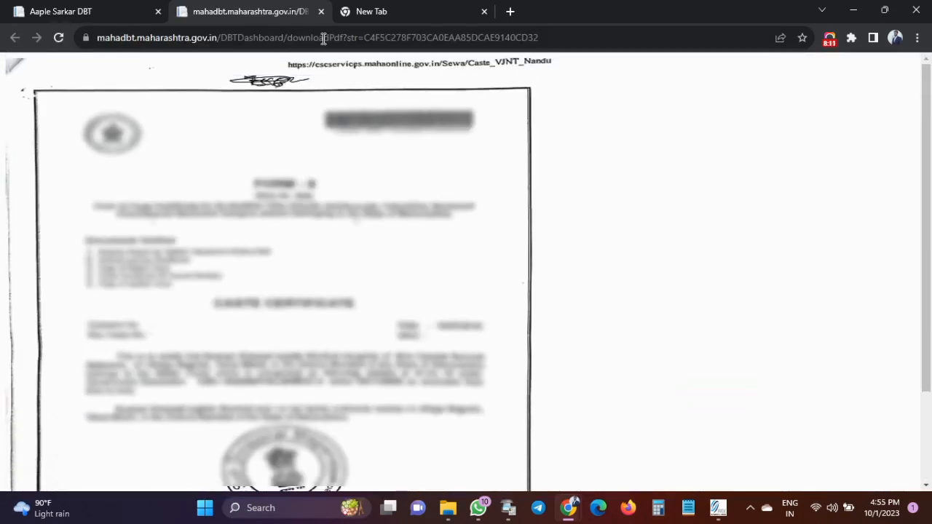
{"action": "left_click", "coordinate": [318, 13]}
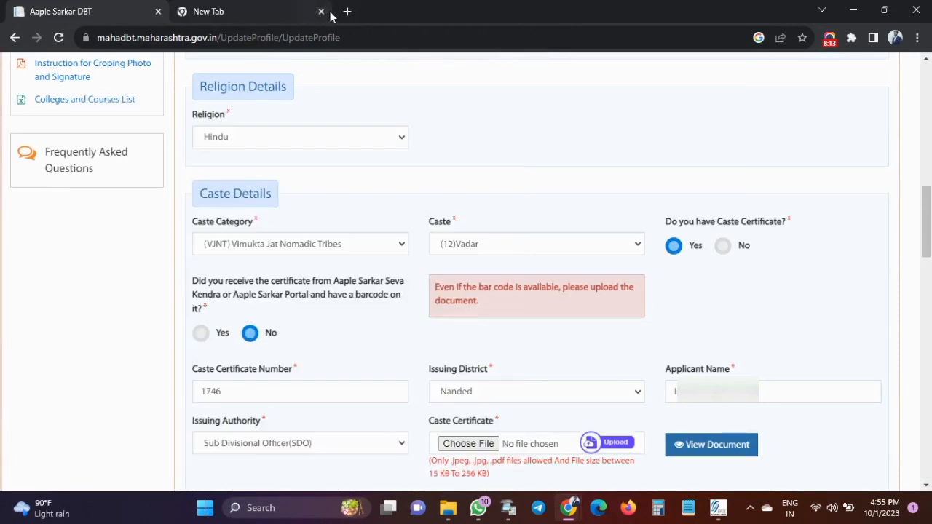
{"action": "left_click", "coordinate": [321, 13]}
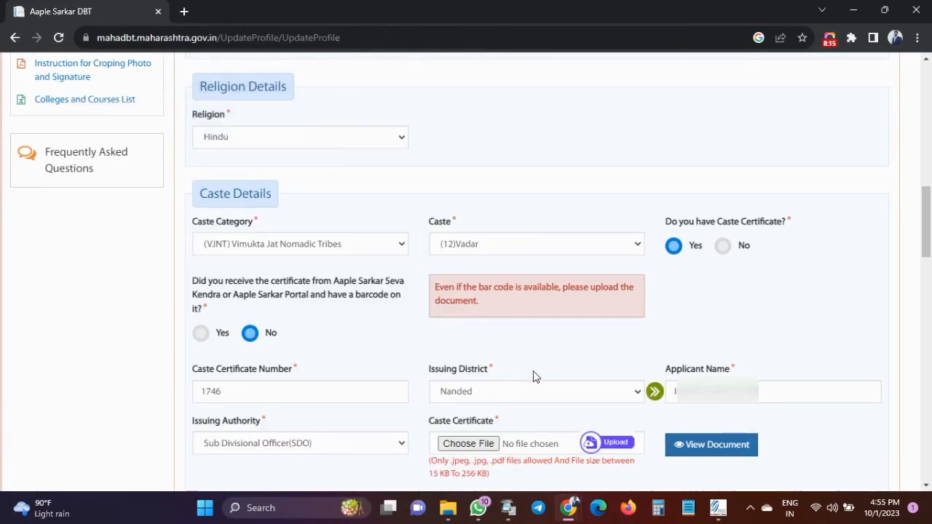
Scroll down and point out the Income Details section heading.
{"action": "scroll", "coordinate": [550, 372], "scroll_direction": "down", "scroll_amount": 5}
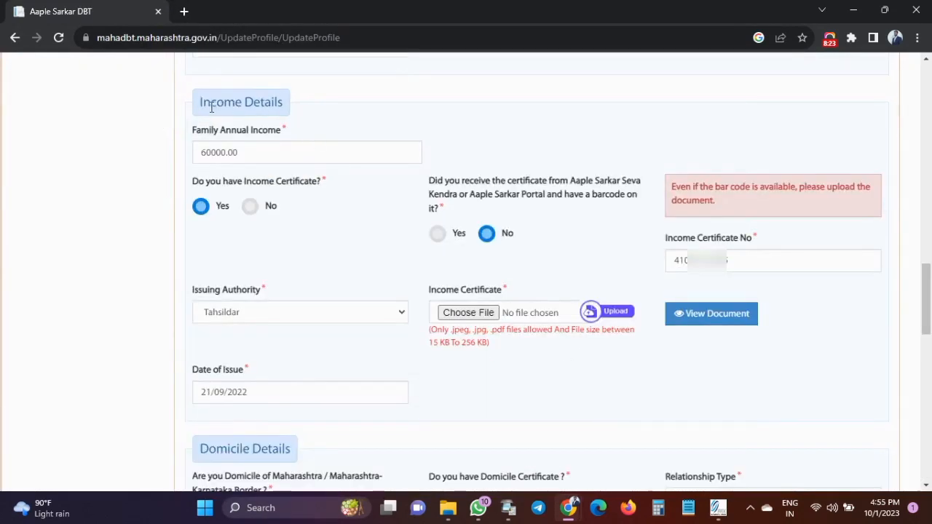
{"action": "left_click_drag", "start_coordinate": [193, 106], "coordinate": [295, 111]}
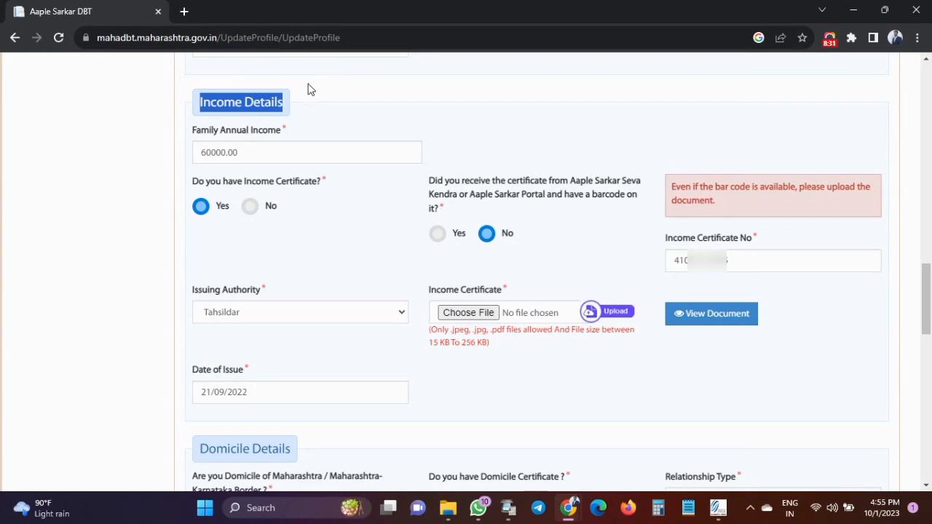
{"action": "left_click", "coordinate": [194, 114]}
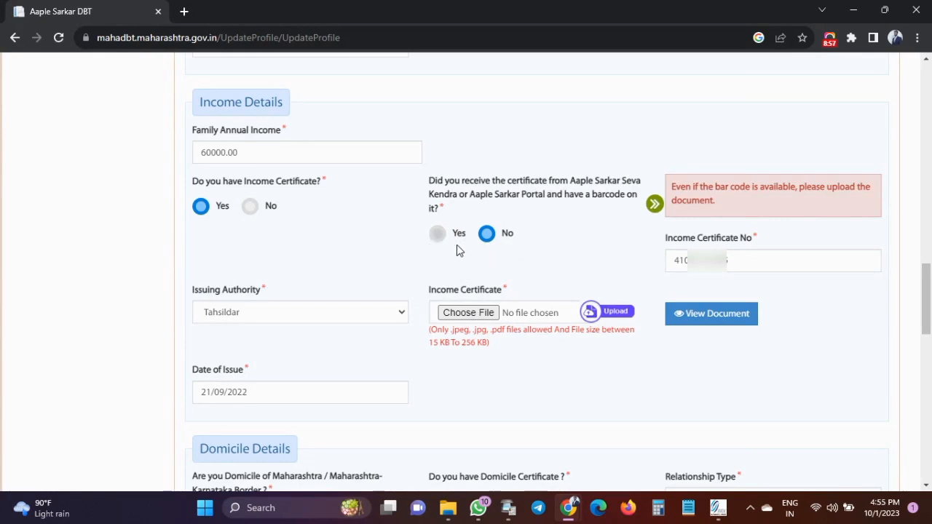
{"action": "left_click", "coordinate": [733, 260]}
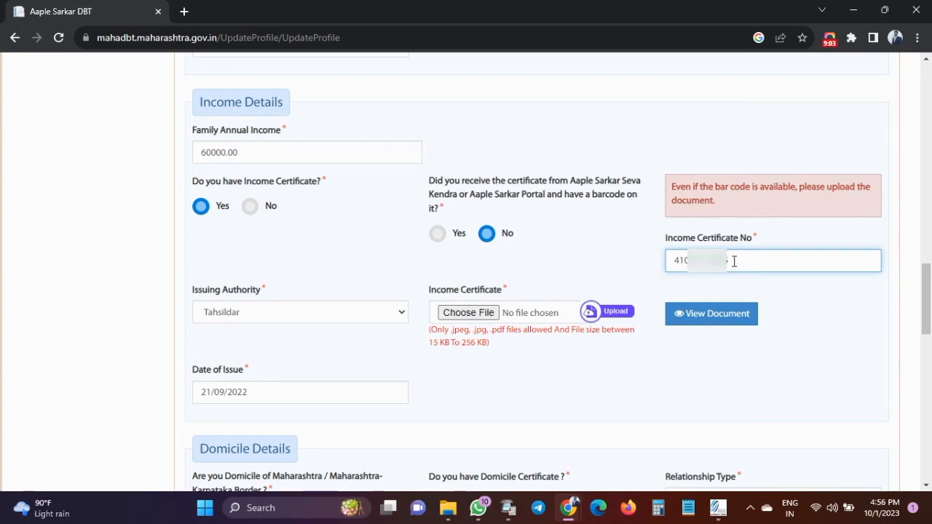
{"action": "left_click_drag", "start_coordinate": [734, 261], "coordinate": [668, 263]}
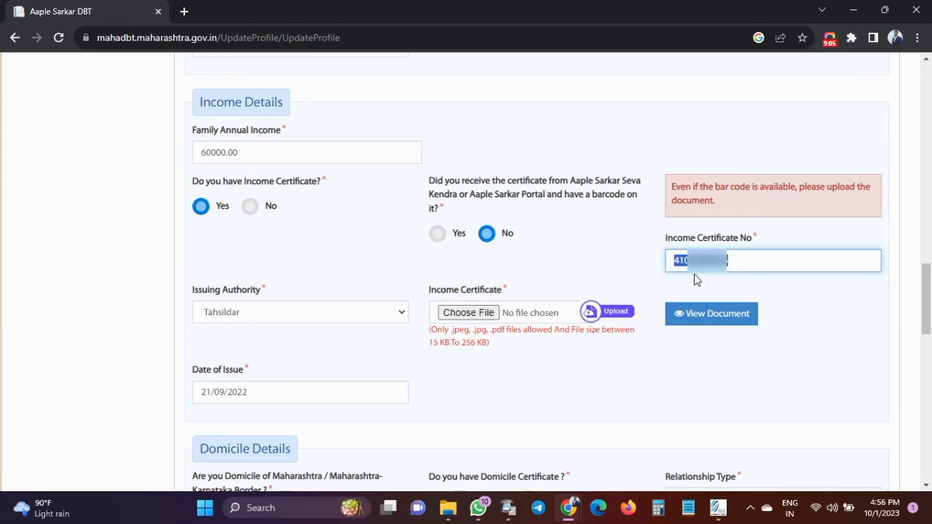
{"action": "type", "text": "410"}
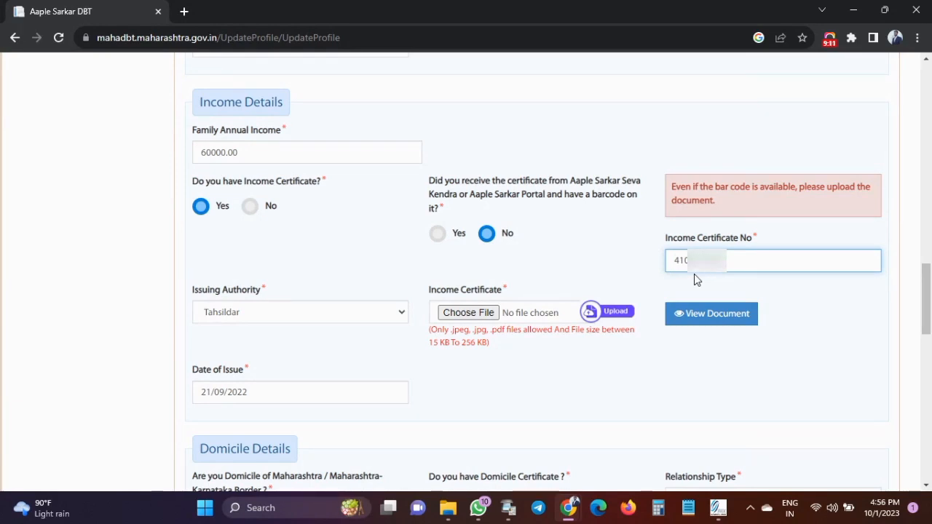
{"action": "left_click", "coordinate": [695, 274]}
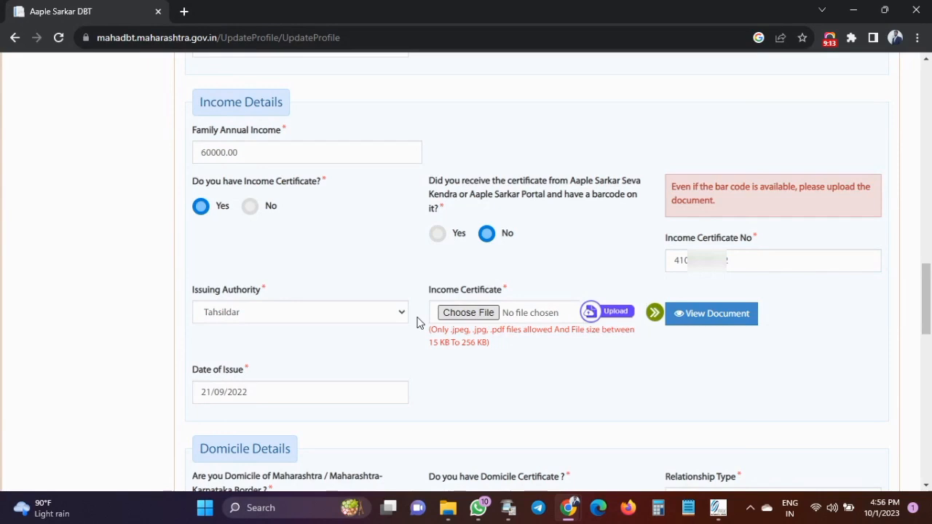
{"action": "left_click", "coordinate": [318, 313]}
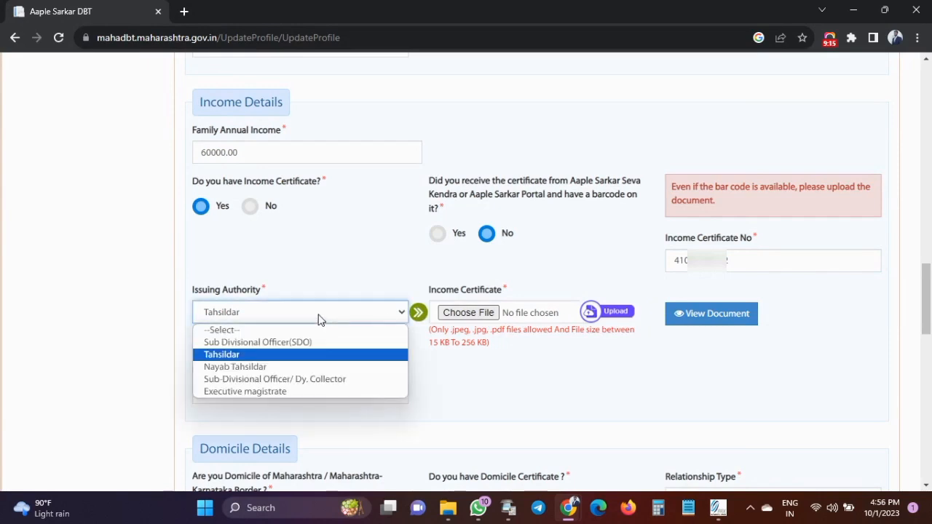
{"action": "left_click", "coordinate": [322, 285]}
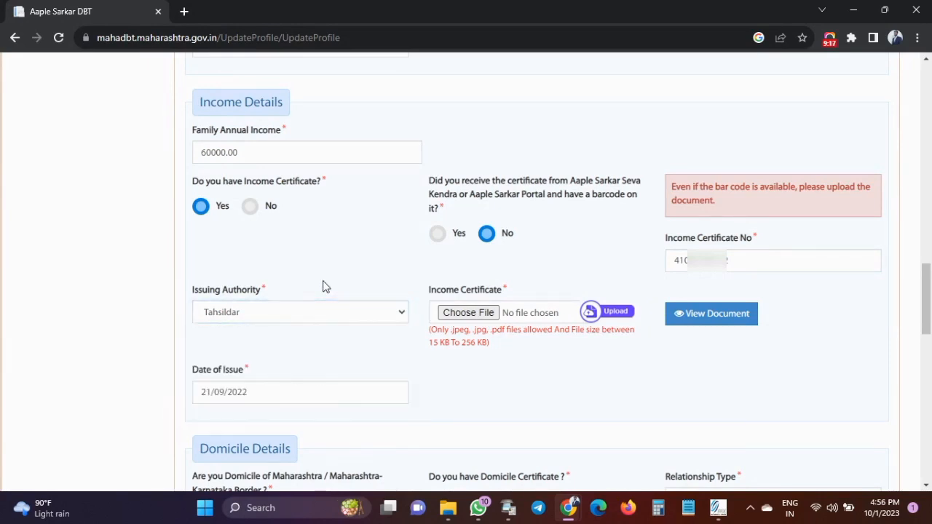
Check the income certificate PDF and its issue date, then highlight the Domicile Details heading.
{"action": "left_click", "coordinate": [713, 316]}
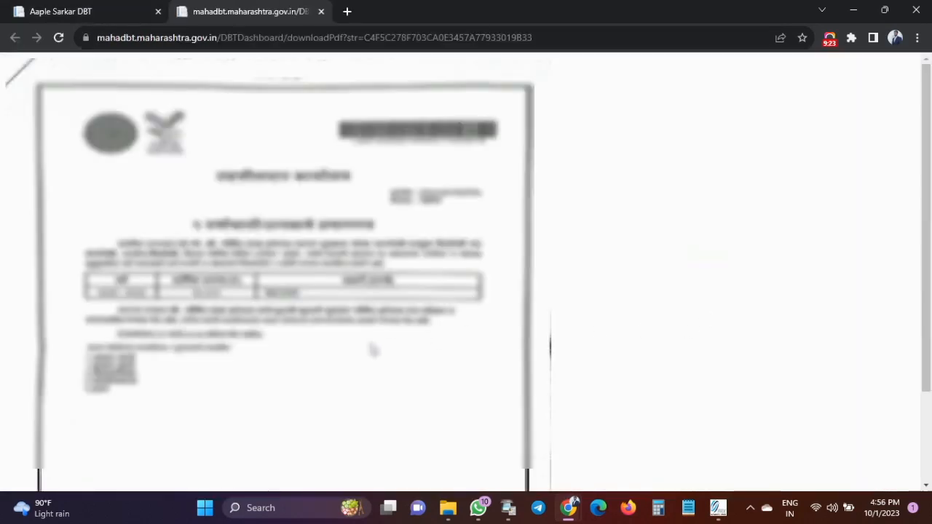
{"action": "left_click", "coordinate": [320, 11]}
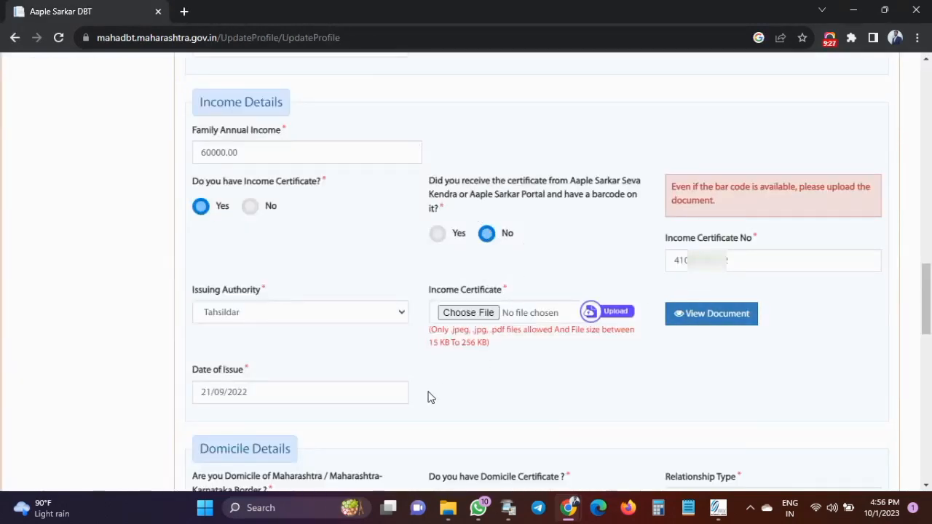
{"action": "left_click", "coordinate": [259, 395]}
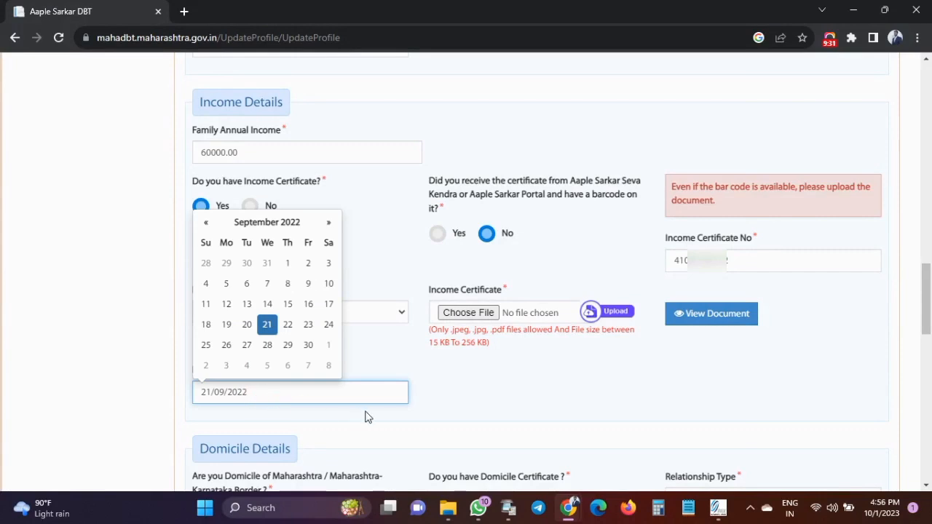
{"action": "left_click", "coordinate": [405, 417]}
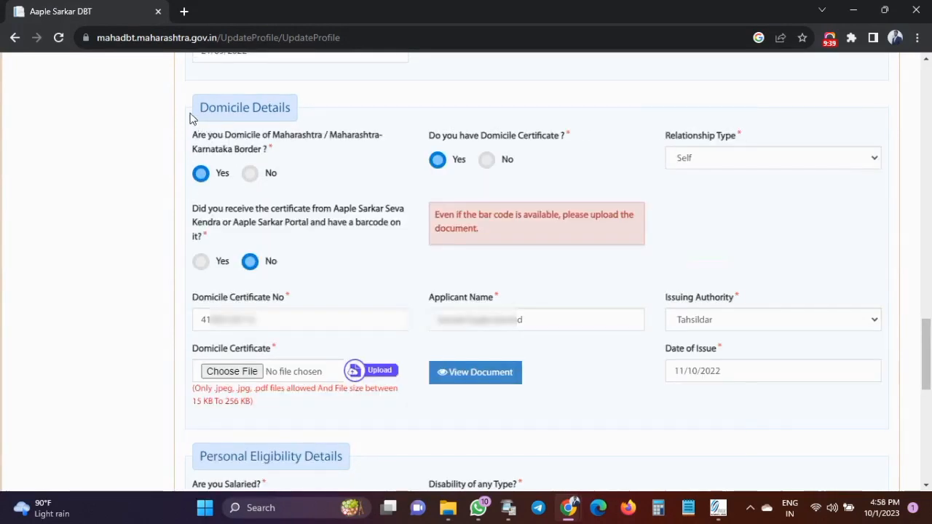
{"action": "left_click_drag", "start_coordinate": [192, 118], "coordinate": [297, 119]}
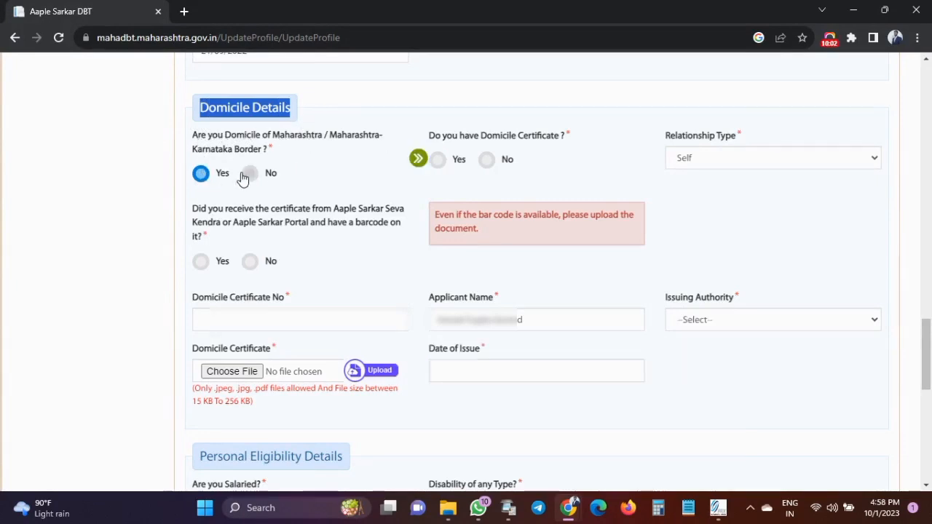
Answer Yes for the domicile certificate, choose Tahsildar as issuing authority, and check the issue-date calendar.
{"action": "left_click", "coordinate": [448, 162]}
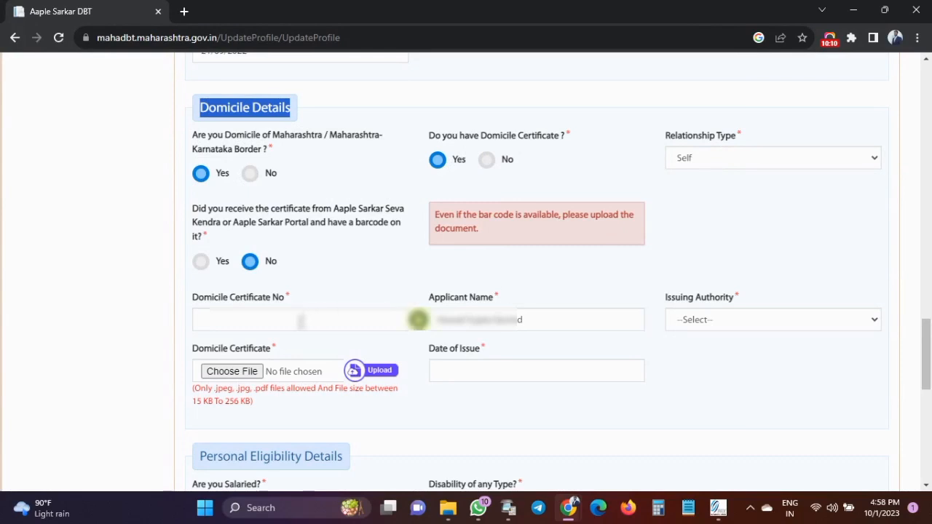
{"action": "left_click", "coordinate": [301, 321]}
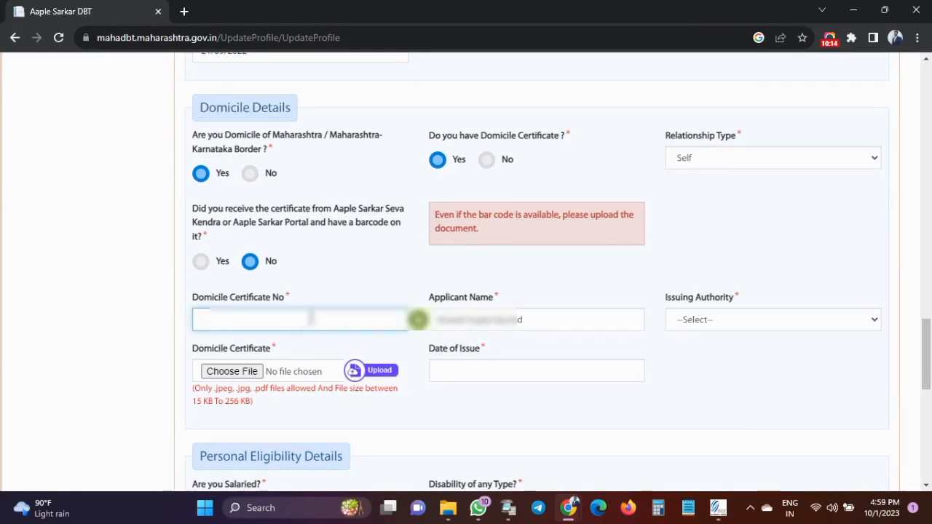
{"action": "left_click", "coordinate": [527, 317]}
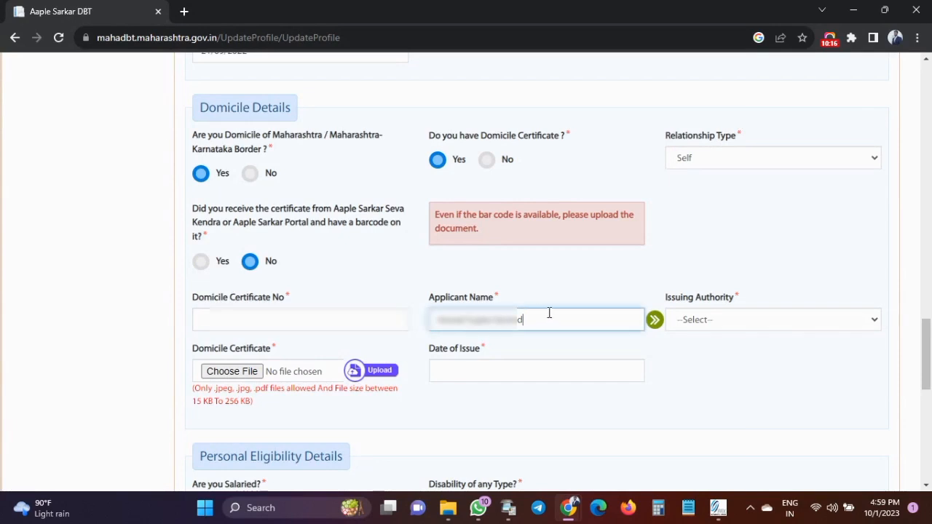
{"action": "left_click", "coordinate": [698, 323]}
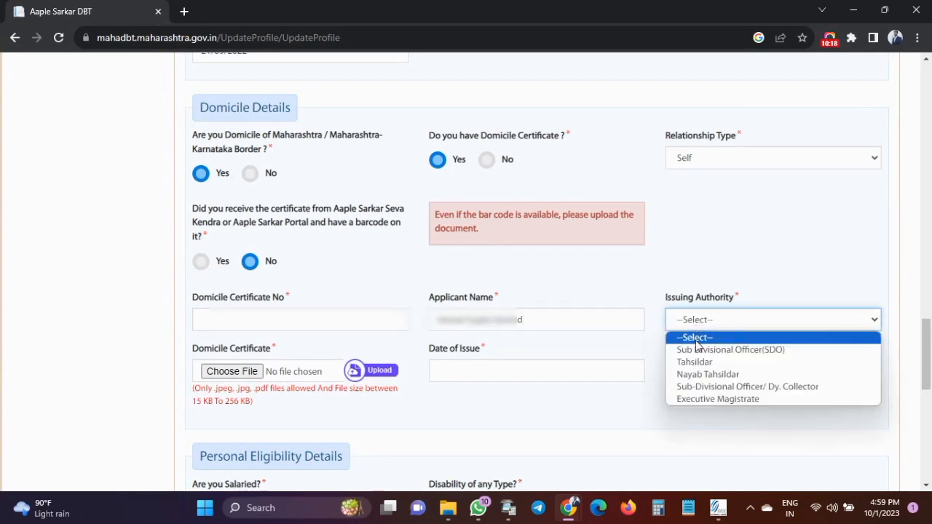
{"action": "left_click", "coordinate": [702, 367]}
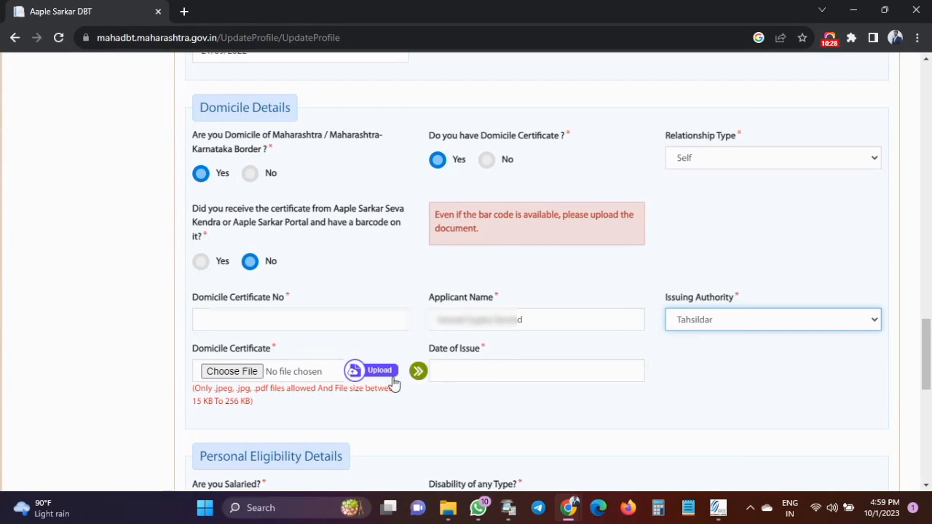
{"action": "left_click", "coordinate": [481, 375]}
{"action": "left_click", "coordinate": [522, 395]}
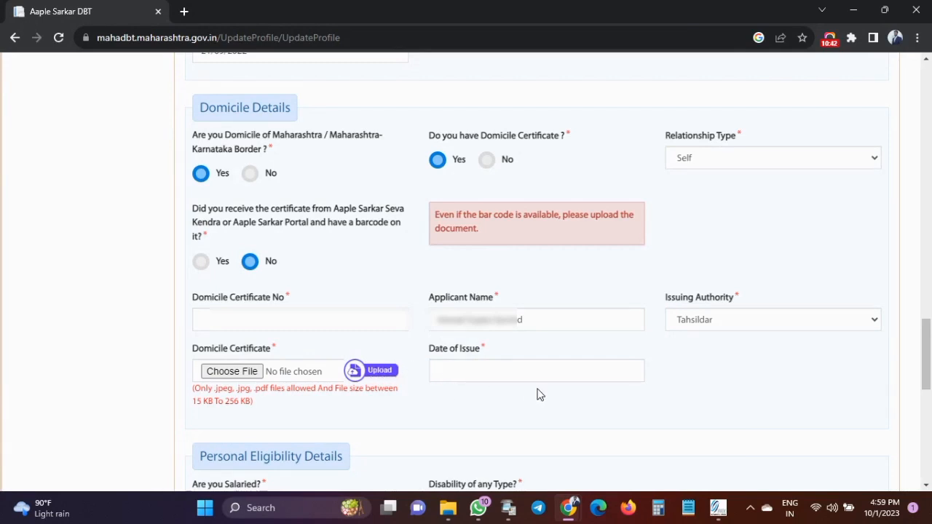
{"action": "scroll", "coordinate": [539, 393], "scroll_direction": "down", "scroll_amount": 5}
{"action": "left_click_drag", "start_coordinate": [201, 115], "coordinate": [347, 117]}
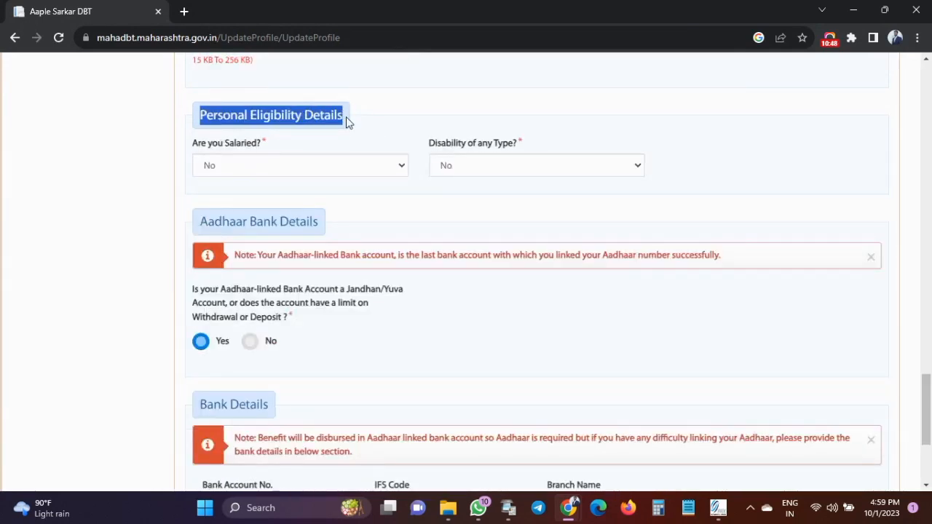
{"action": "left_click", "coordinate": [437, 128]}
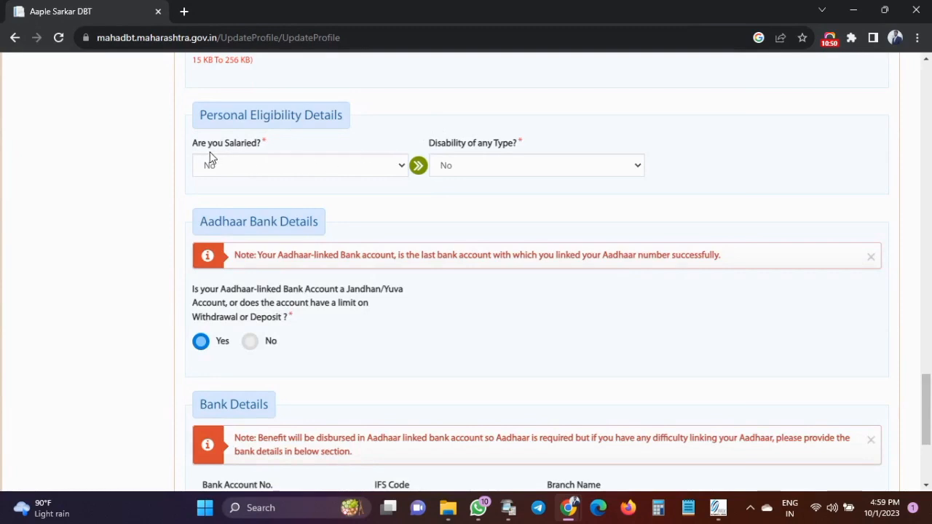
{"action": "left_click", "coordinate": [458, 167]}
{"action": "left_click", "coordinate": [350, 167]}
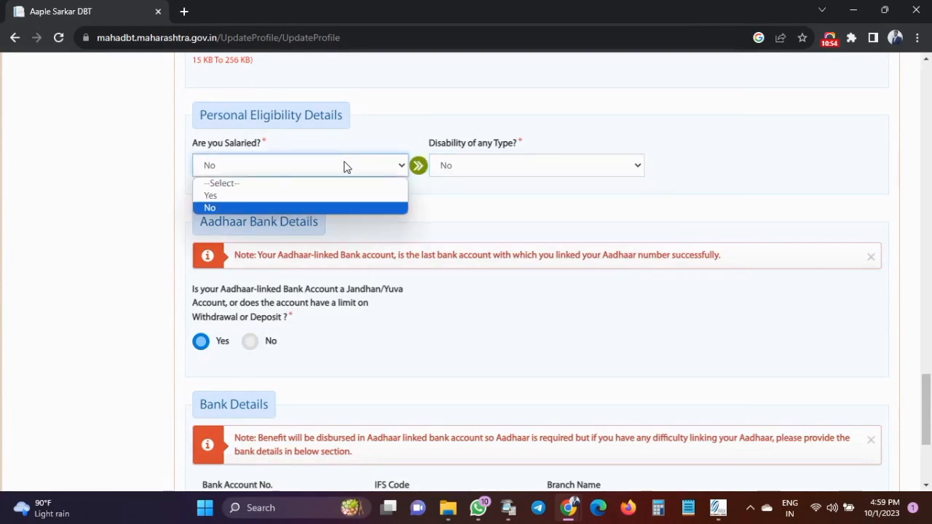
{"action": "left_click", "coordinate": [397, 137]}
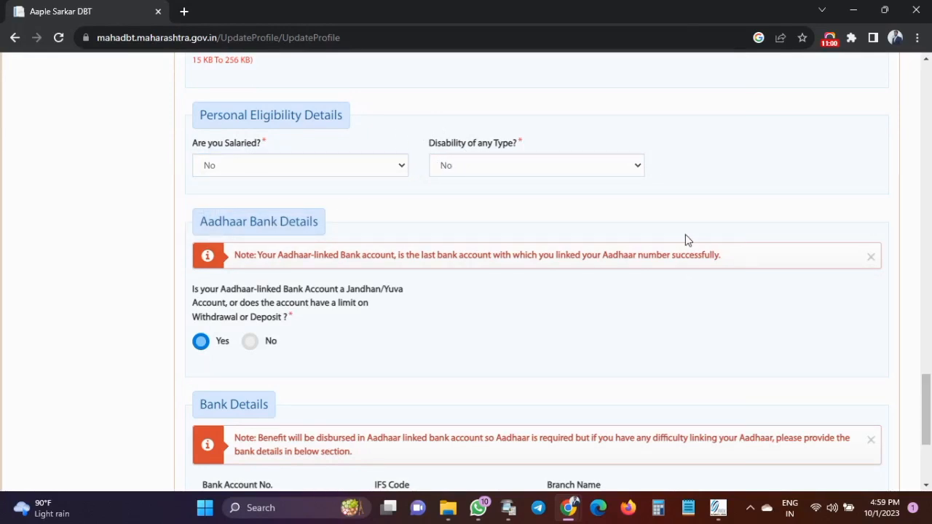
Answer No to the account-limit question and acknowledge the warning.
{"action": "scroll", "coordinate": [388, 208], "scroll_direction": "down", "scroll_amount": 2}
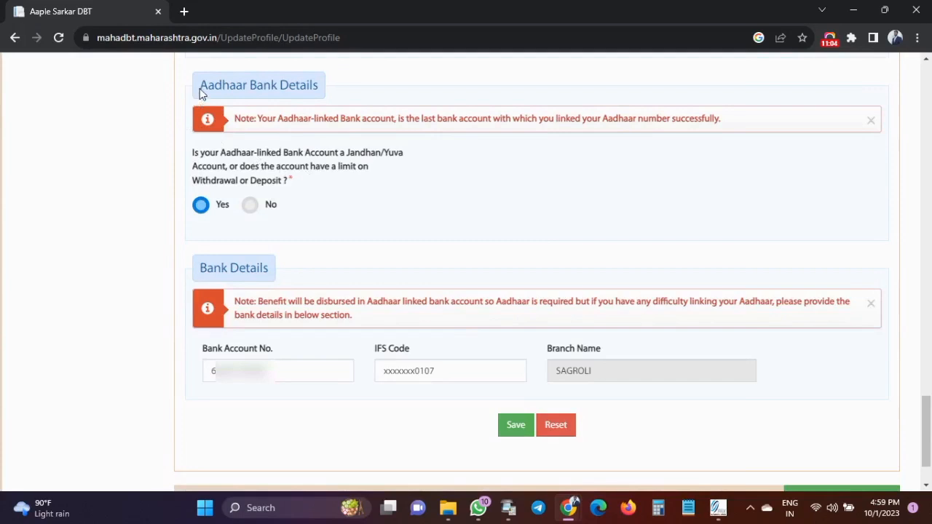
{"action": "left_click_drag", "start_coordinate": [201, 92], "coordinate": [322, 96]}
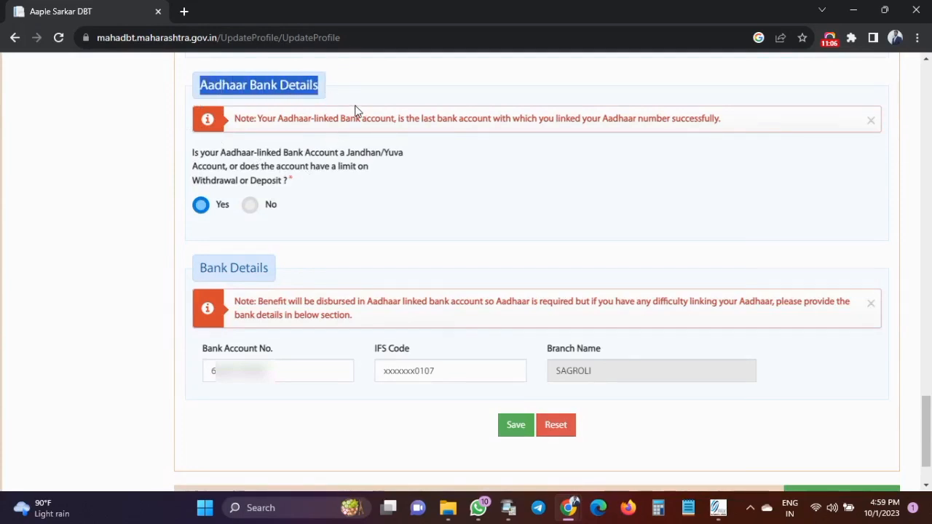
{"action": "left_click", "coordinate": [357, 107]}
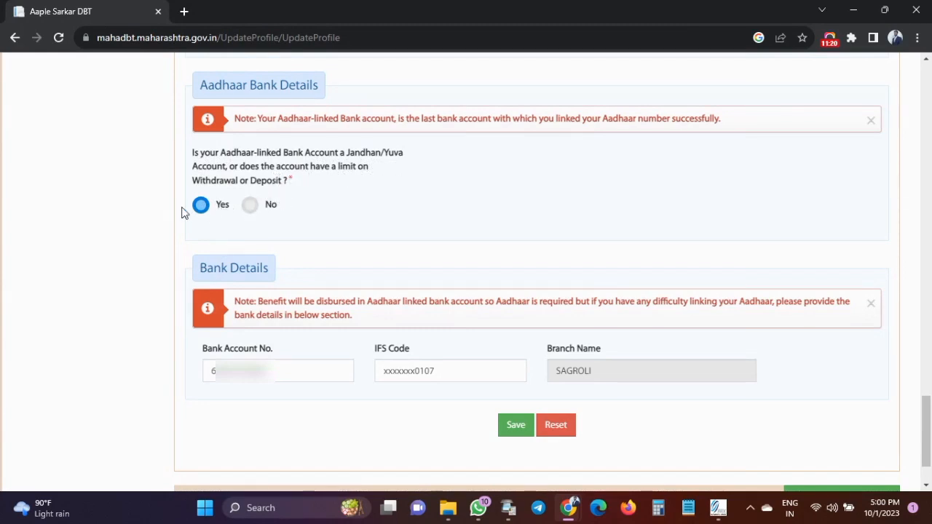
{"action": "left_click", "coordinate": [255, 210]}
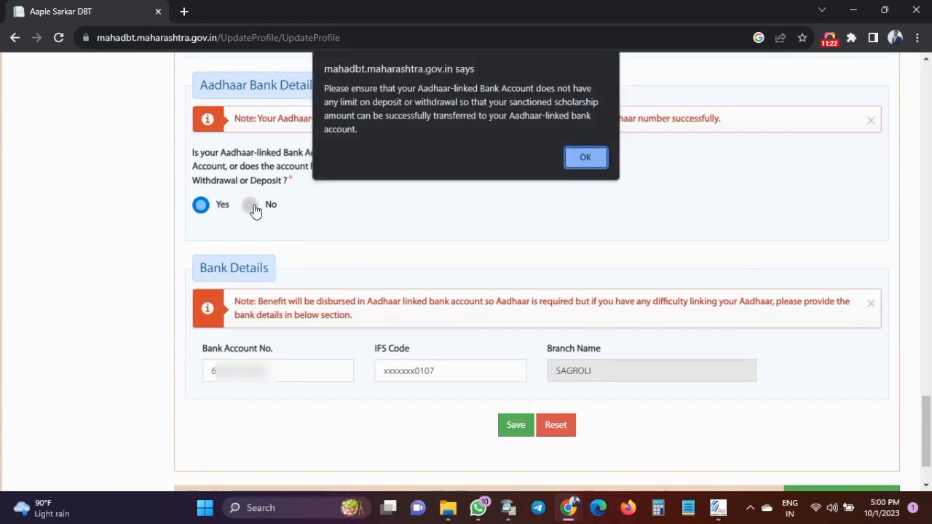
{"action": "left_click", "coordinate": [594, 160]}
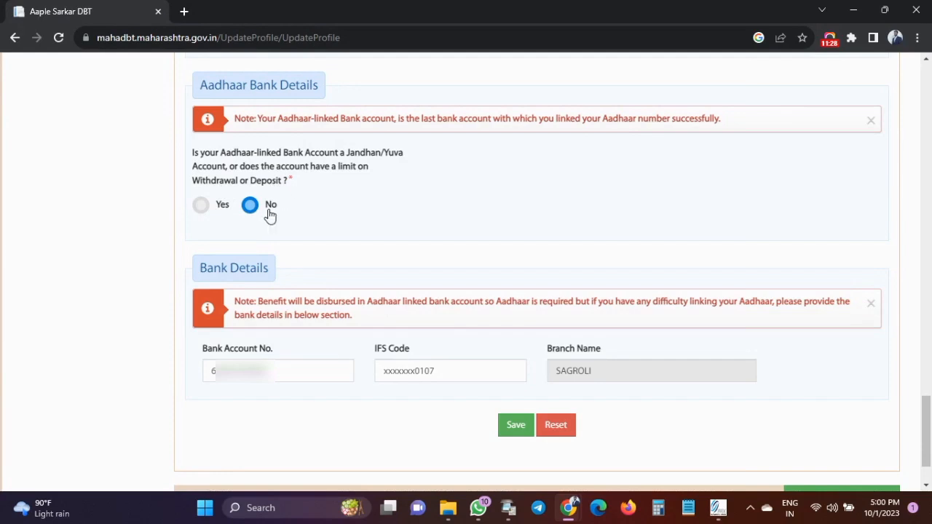
Replace the invalid IFS code with MAHB0001070 so branch SAGROLI fills in, then save the profile.
{"action": "double_click", "coordinate": [241, 373]}
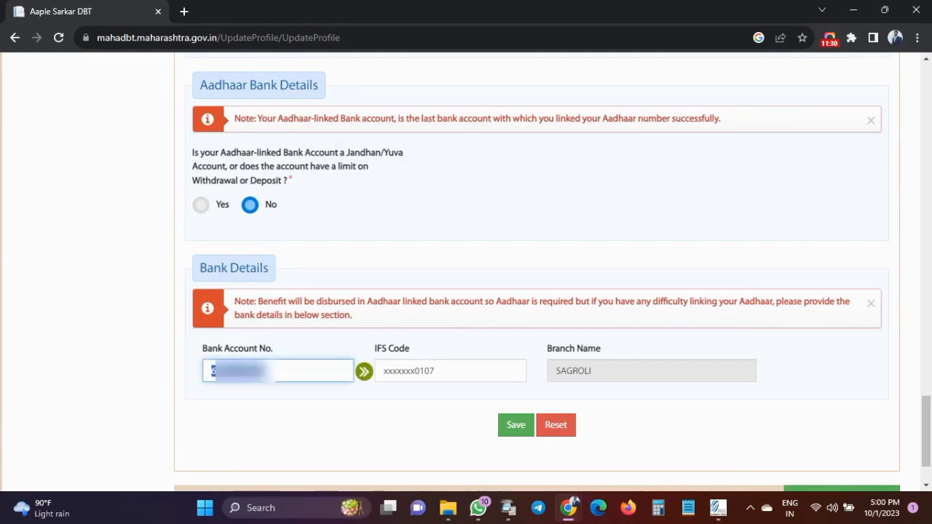
{"action": "double_click", "coordinate": [396, 373]}
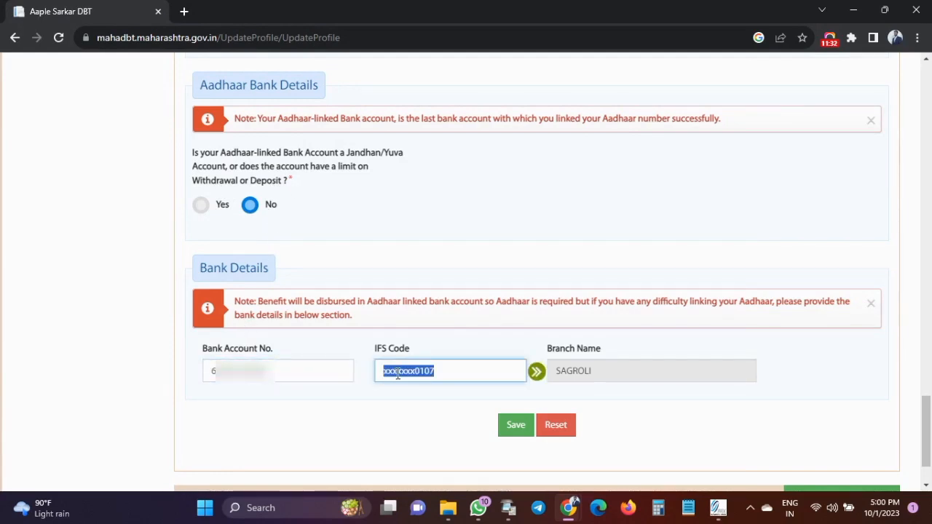
{"action": "left_click", "coordinate": [435, 400]}
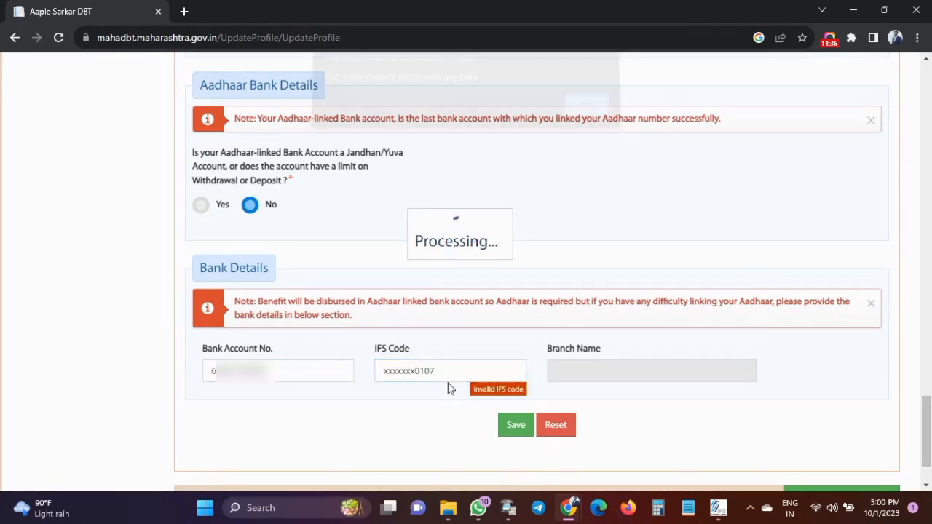
{"action": "left_click", "coordinate": [598, 123]}
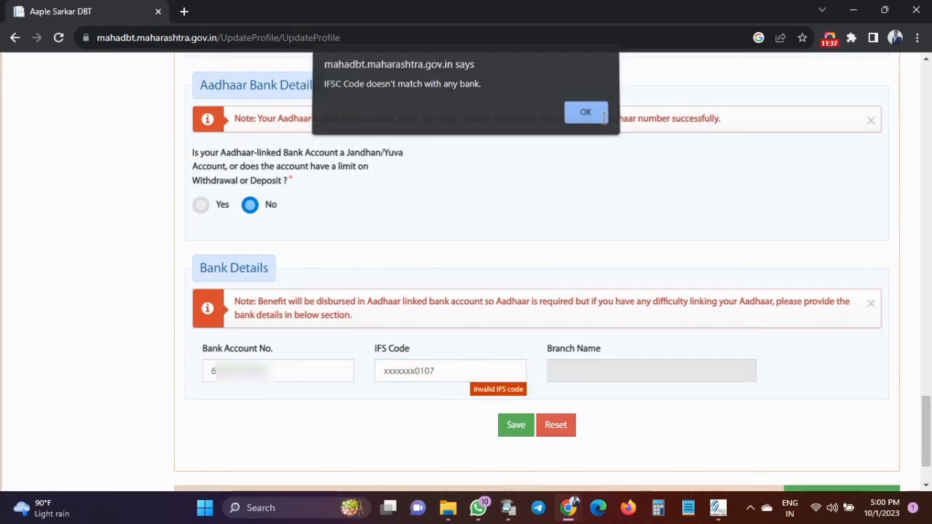
{"action": "double_click", "coordinate": [446, 364]}
{"action": "key", "text": "BackSpace"}
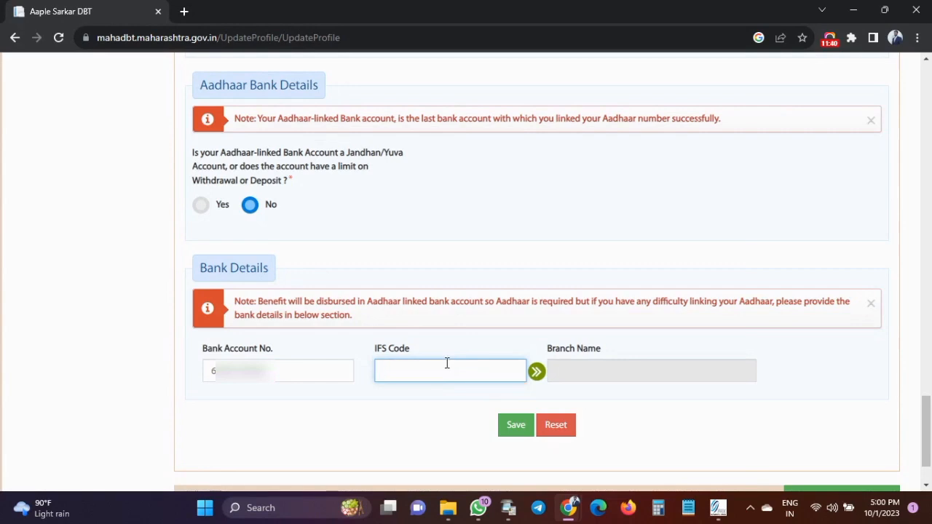
{"action": "type", "text": "ma"}
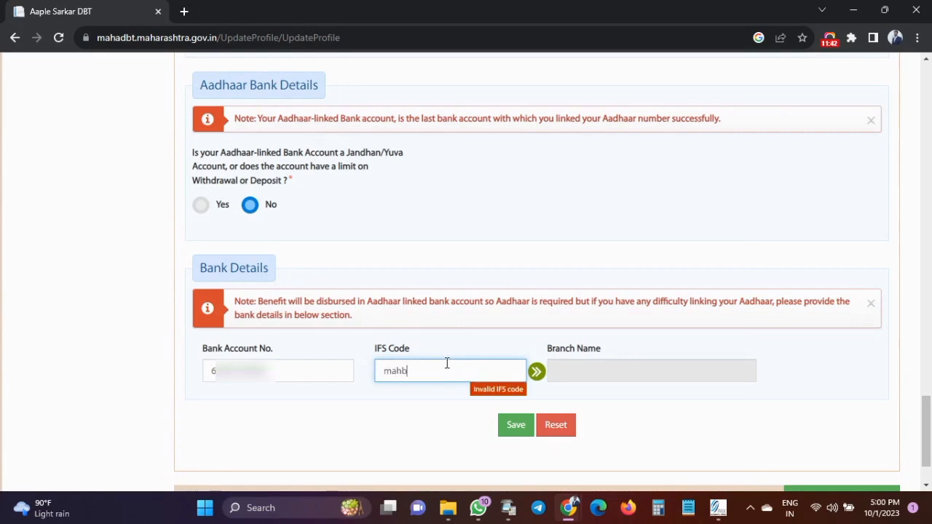
{"action": "type", "text": "hb"}
{"action": "key", "text": "BackSpace"}
{"action": "key", "text": "BackSpace"}
{"action": "type", "text": "MA"}
{"action": "type", "text": "HB0"}
{"action": "type", "text": "001071"}
{"action": "type", "text": "0"}
{"action": "left_click", "coordinate": [578, 378]}
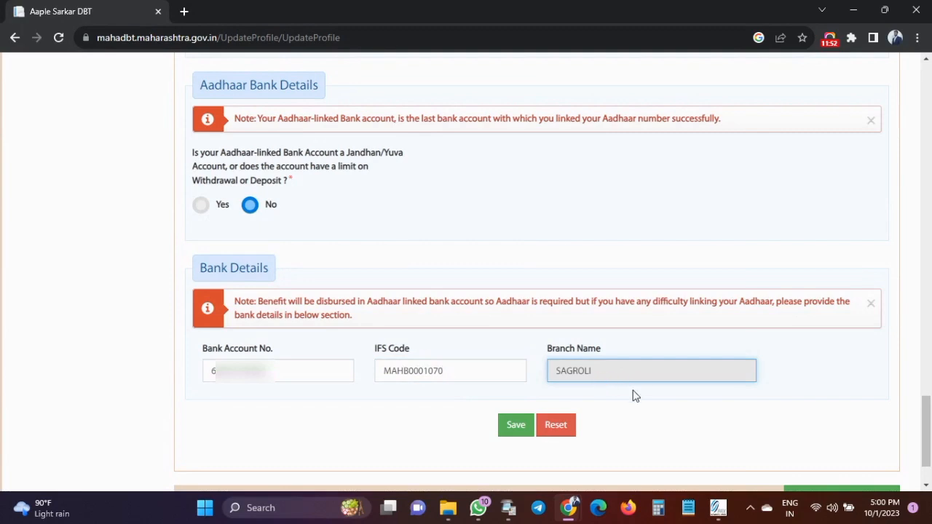
{"action": "left_click", "coordinate": [518, 427]}
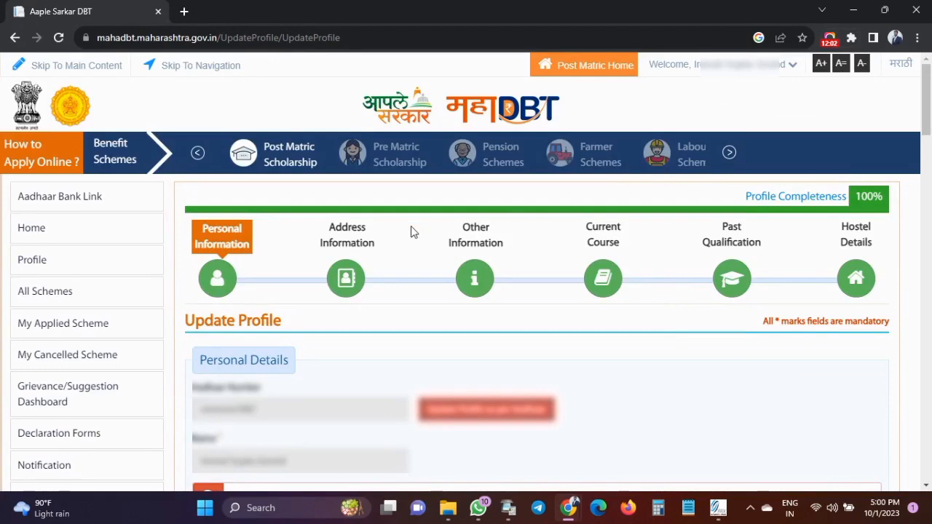
Open the Address Information section and review the Permanent Address Details.
{"action": "left_click", "coordinate": [348, 277]}
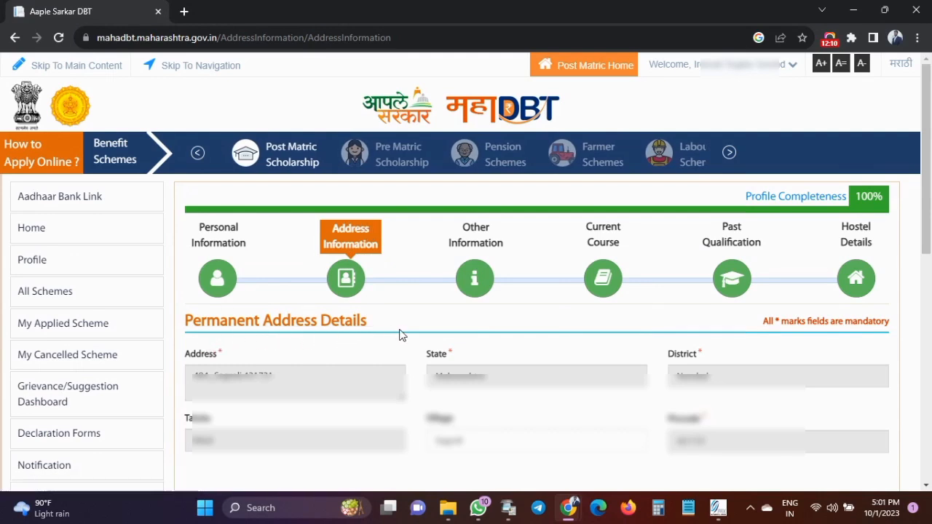
{"action": "left_click_drag", "start_coordinate": [182, 327], "coordinate": [387, 325]}
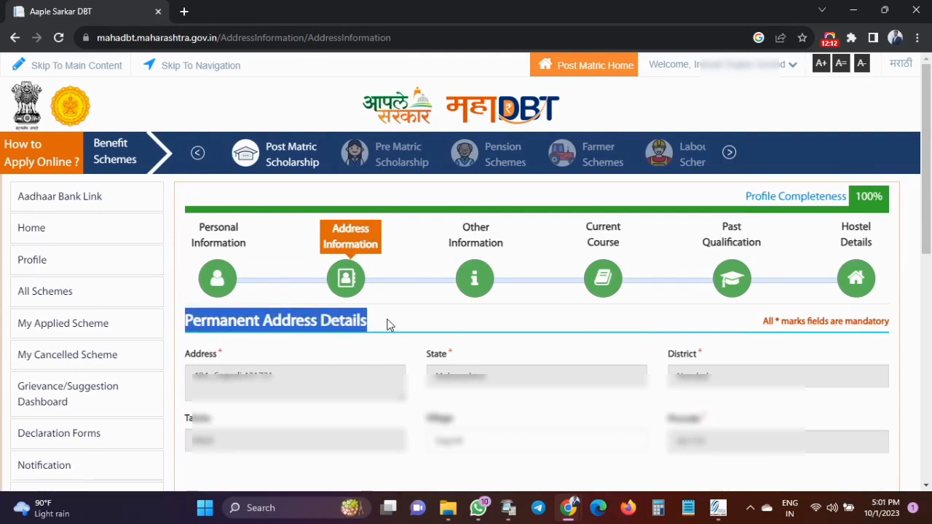
{"action": "left_click", "coordinate": [388, 326]}
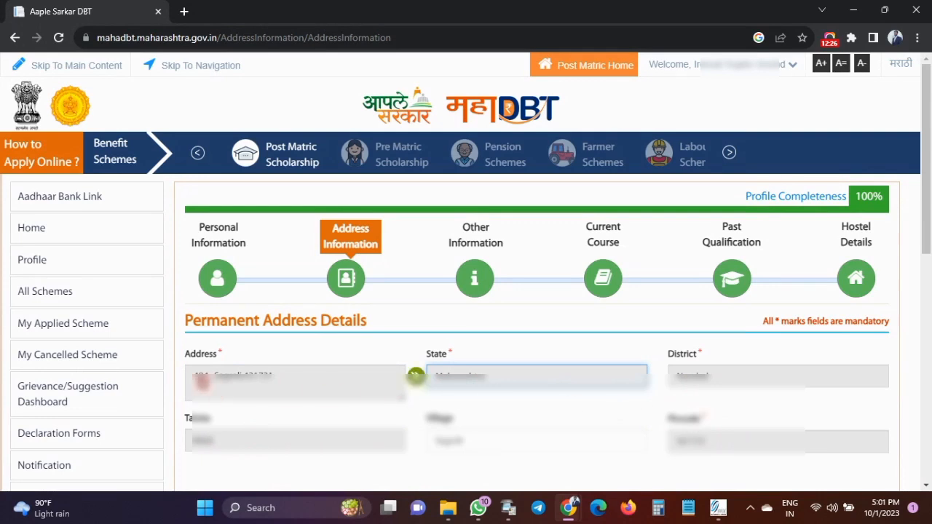
Set the correspondence address to the same as permanent and save the address details.
{"action": "scroll", "coordinate": [704, 381], "scroll_direction": "down", "scroll_amount": 5}
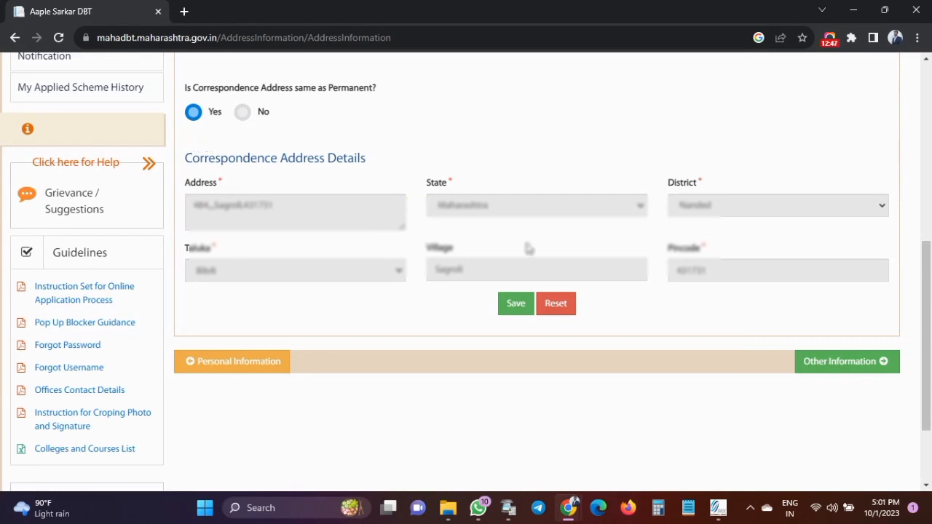
{"action": "left_click", "coordinate": [242, 111]}
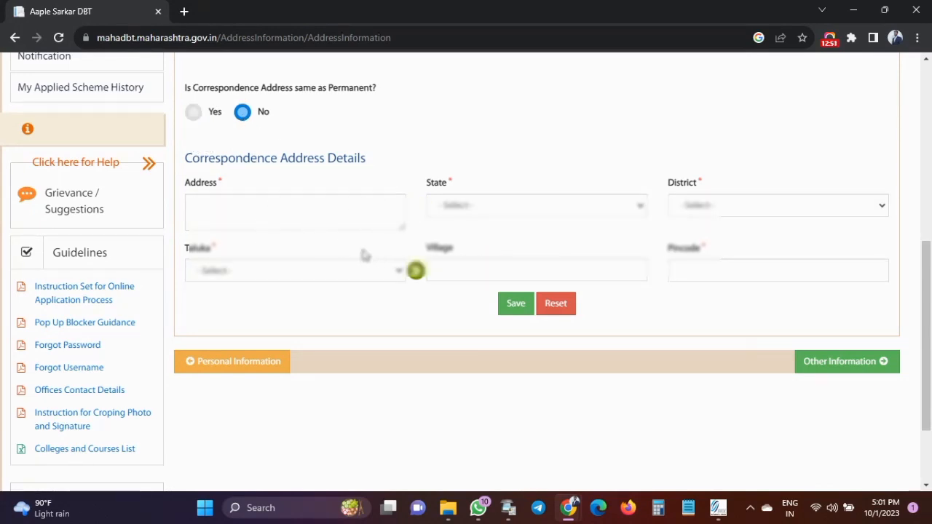
{"action": "left_click", "coordinate": [192, 113]}
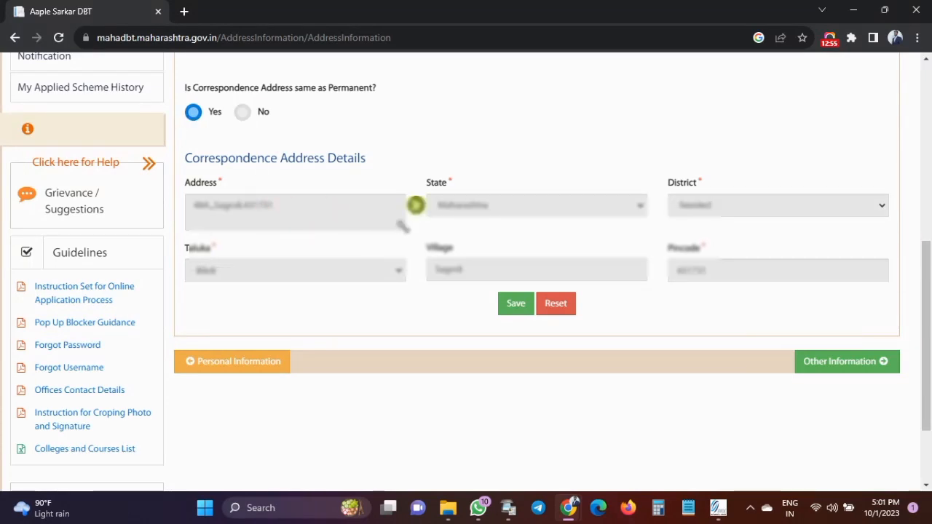
{"action": "left_click", "coordinate": [516, 308]}
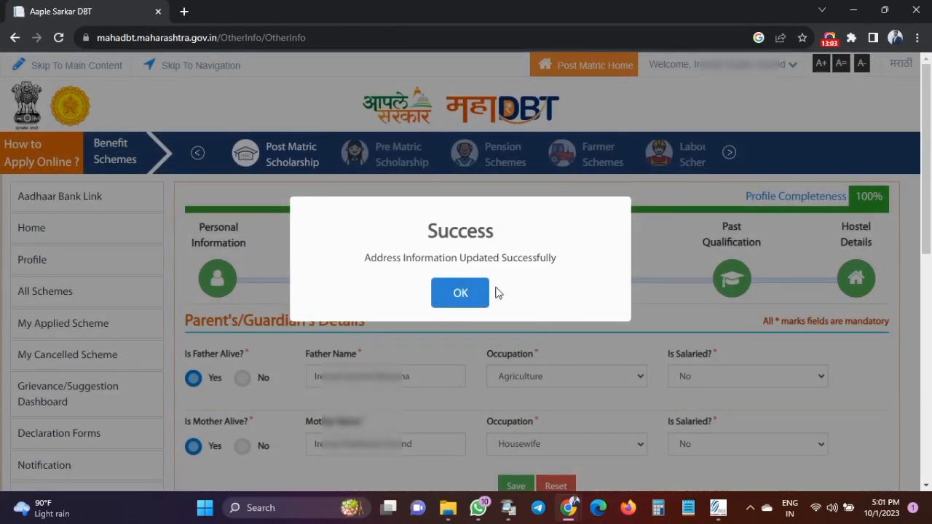
Keep the father's occupation as Agriculture with salaried status No.
{"action": "left_click", "coordinate": [462, 295]}
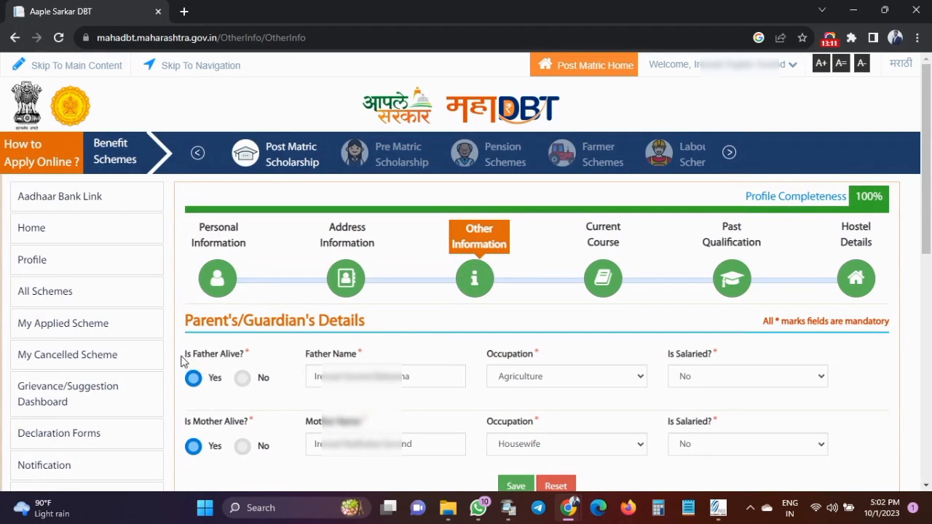
{"action": "left_click_drag", "start_coordinate": [180, 358], "coordinate": [254, 359]}
{"action": "left_click", "coordinate": [254, 365]}
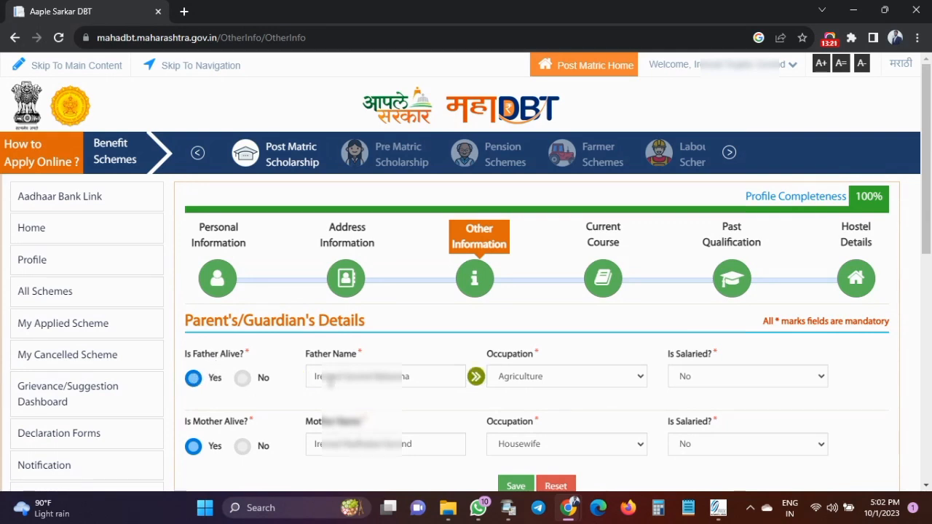
{"action": "left_click", "coordinate": [514, 378]}
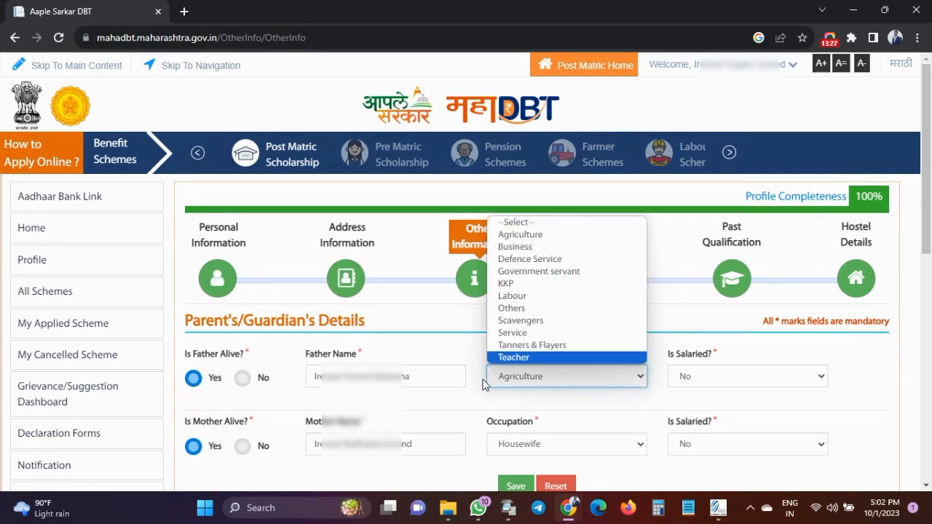
{"action": "left_click", "coordinate": [484, 384]}
{"action": "left_click", "coordinate": [698, 383]}
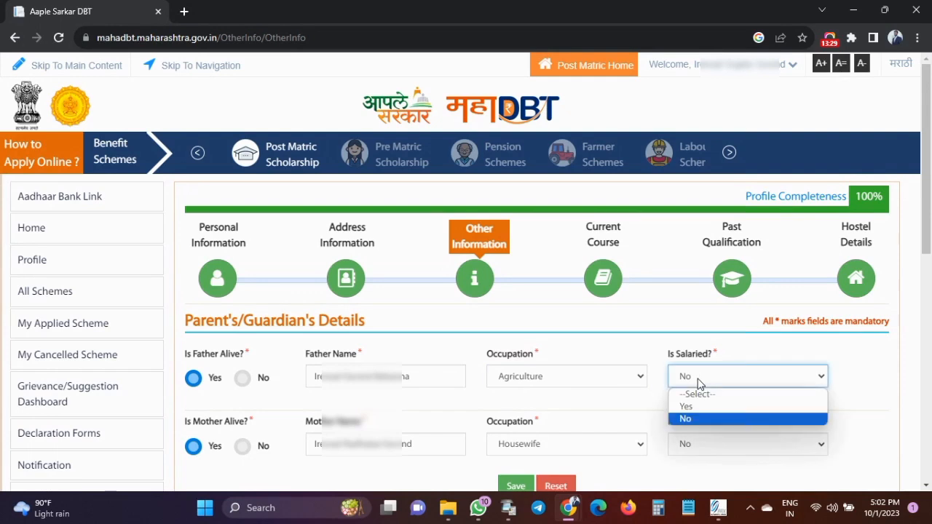
{"action": "left_click", "coordinate": [698, 384]}
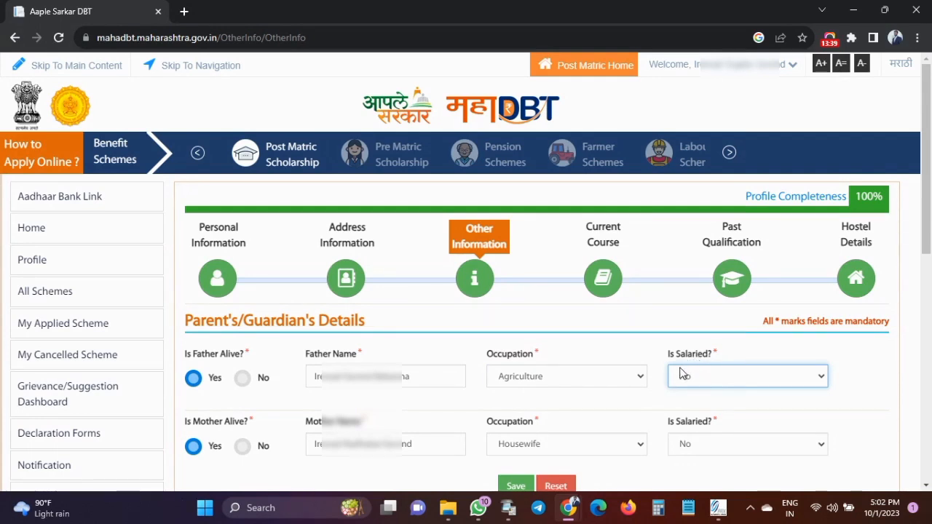
{"action": "left_click", "coordinate": [653, 393]}
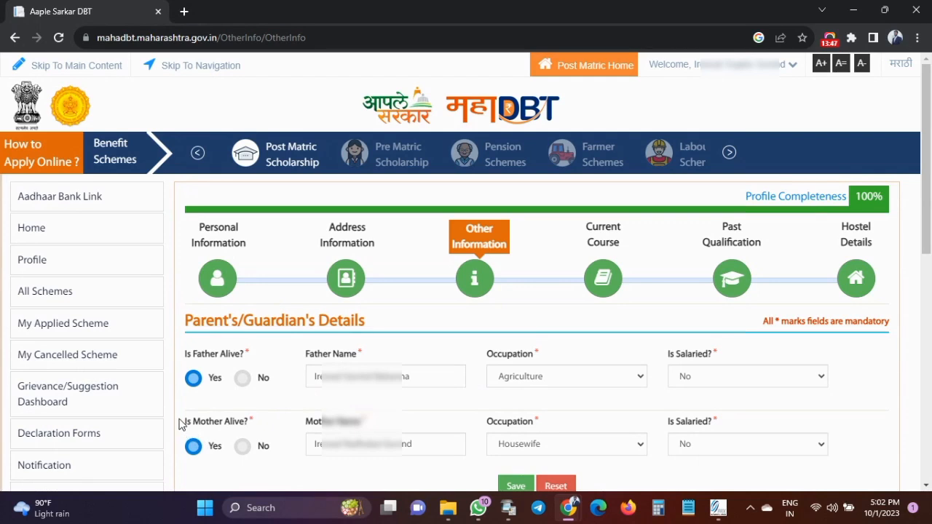
Keep the mother's occupation as Housewife, salaried No, and save the parent details.
{"action": "left_click_drag", "start_coordinate": [182, 425], "coordinate": [251, 423]}
{"action": "left_click", "coordinate": [251, 423]}
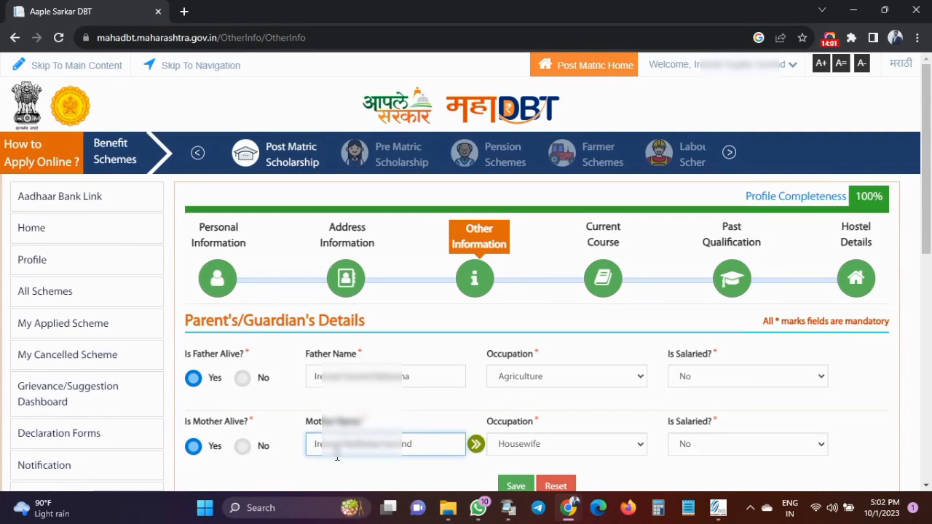
{"action": "left_click", "coordinate": [534, 446]}
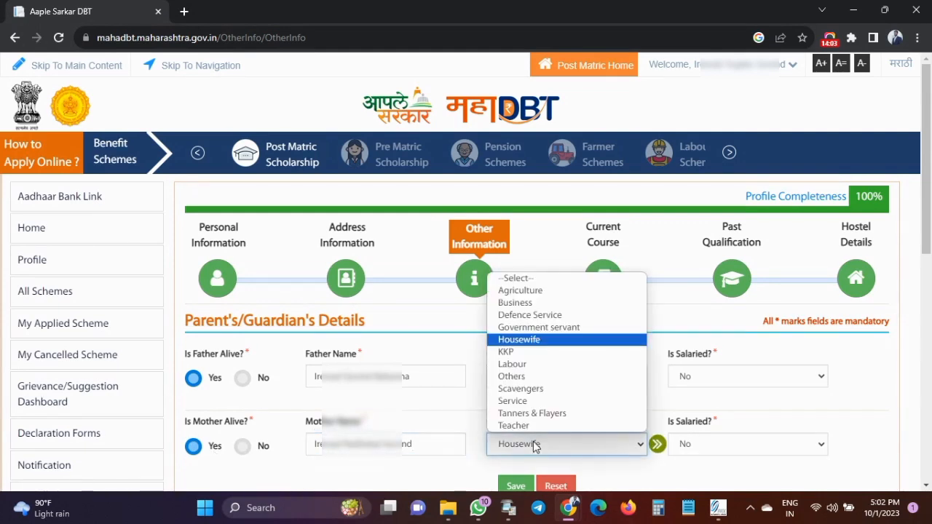
{"action": "left_click", "coordinate": [535, 447]}
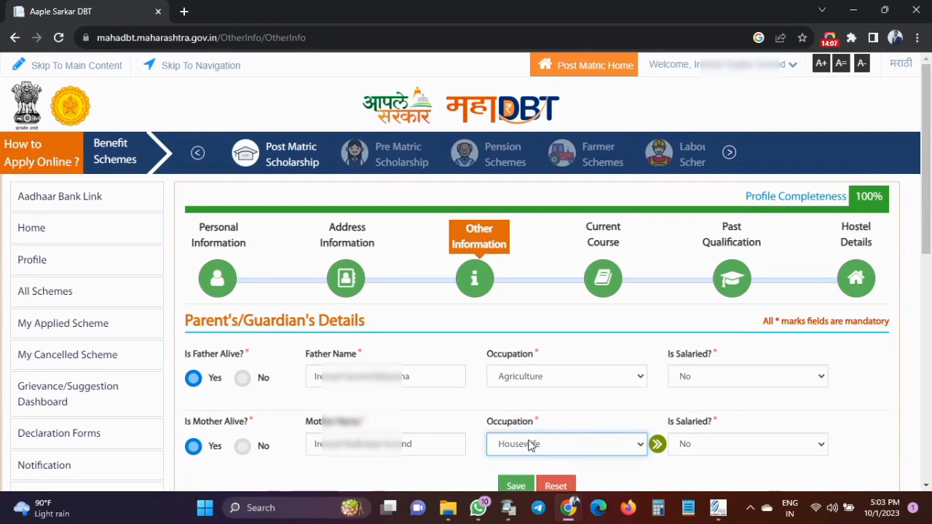
{"action": "left_click", "coordinate": [708, 450]}
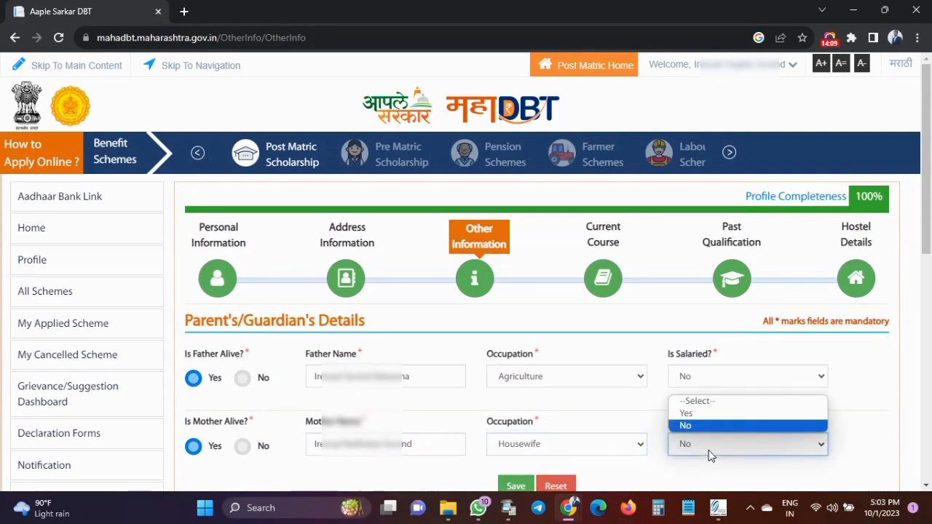
{"action": "left_click", "coordinate": [703, 468]}
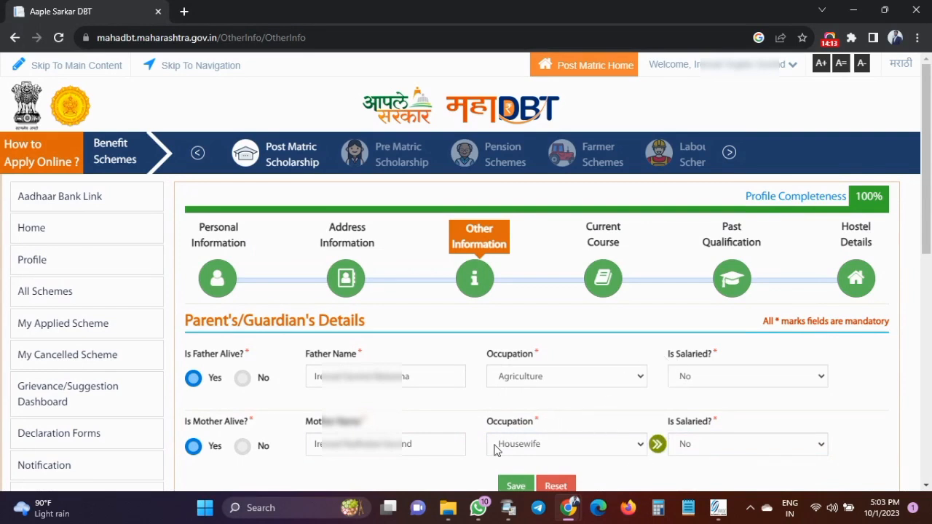
{"action": "left_click", "coordinate": [518, 485]}
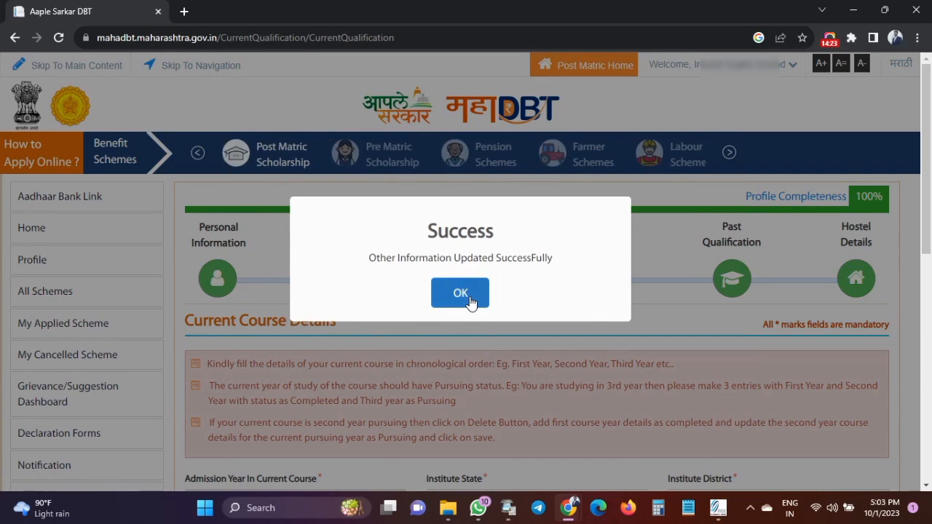
Keep institute state Maharashtra and district Nanded, and change qualification level to Under Graduate Course.
{"action": "left_click", "coordinate": [473, 298]}
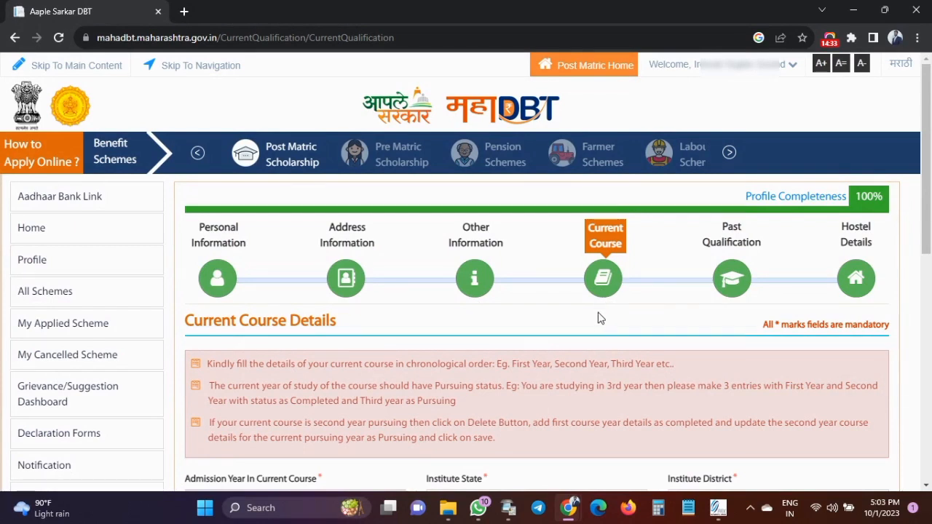
{"action": "scroll", "coordinate": [339, 338], "scroll_direction": "down", "scroll_amount": 5}
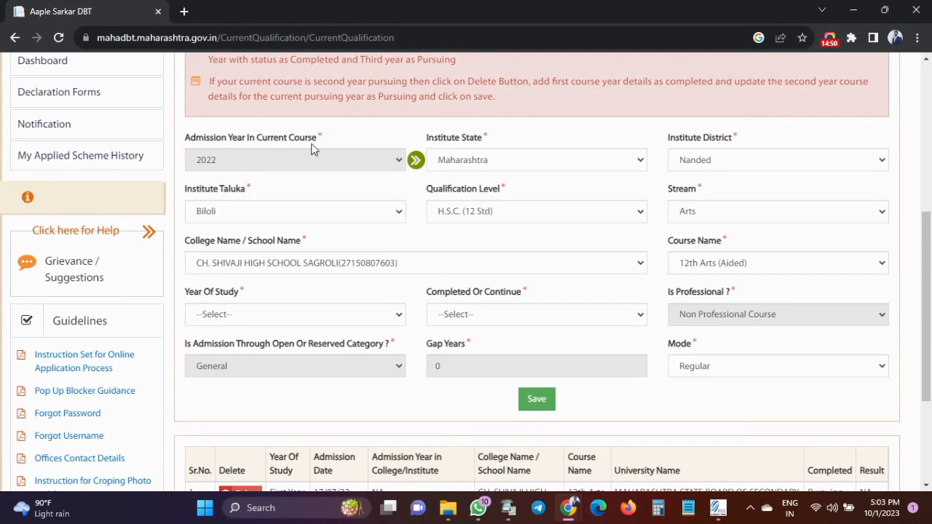
{"action": "left_click", "coordinate": [481, 159]}
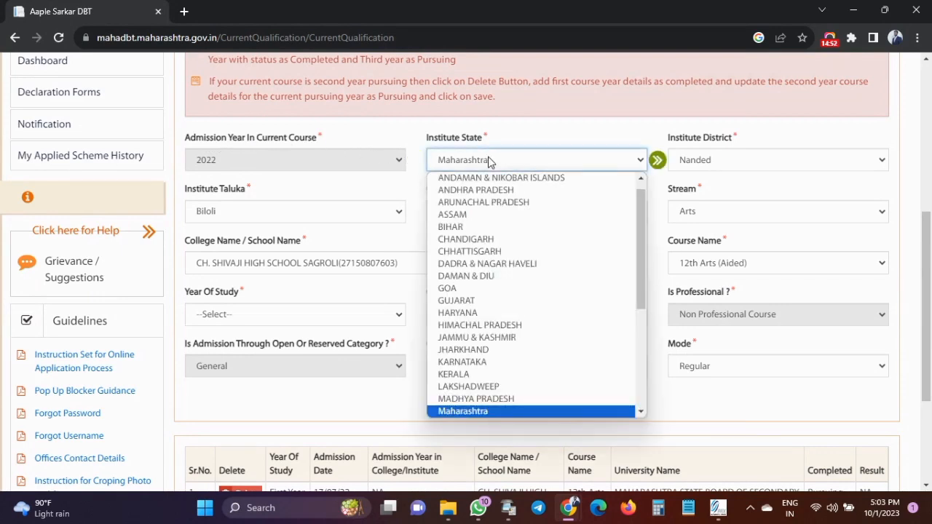
{"action": "left_click", "coordinate": [488, 160]}
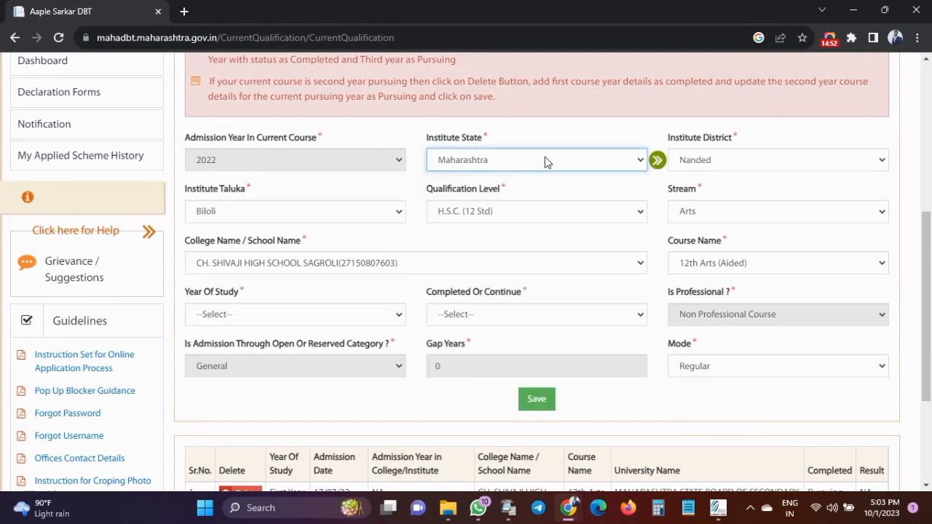
{"action": "left_click", "coordinate": [697, 165]}
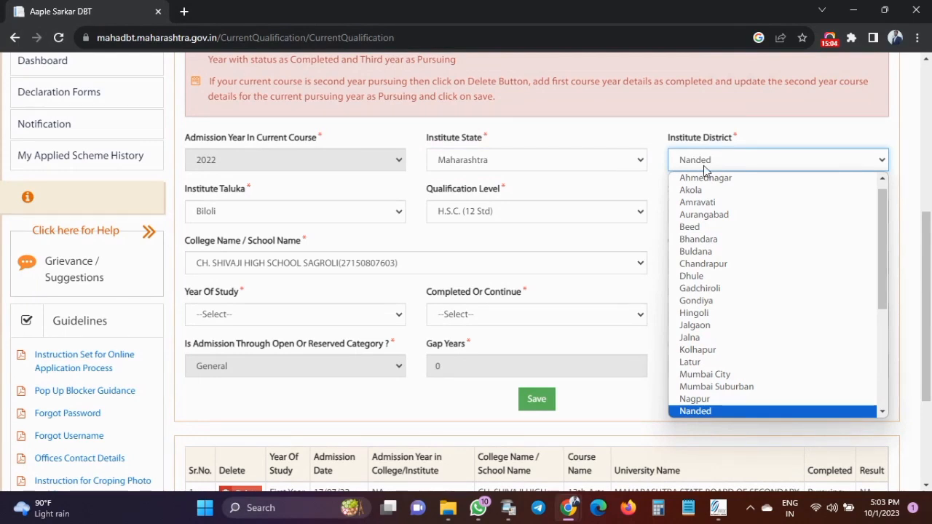
{"action": "left_click", "coordinate": [661, 175]}
{"action": "left_click", "coordinate": [661, 171]}
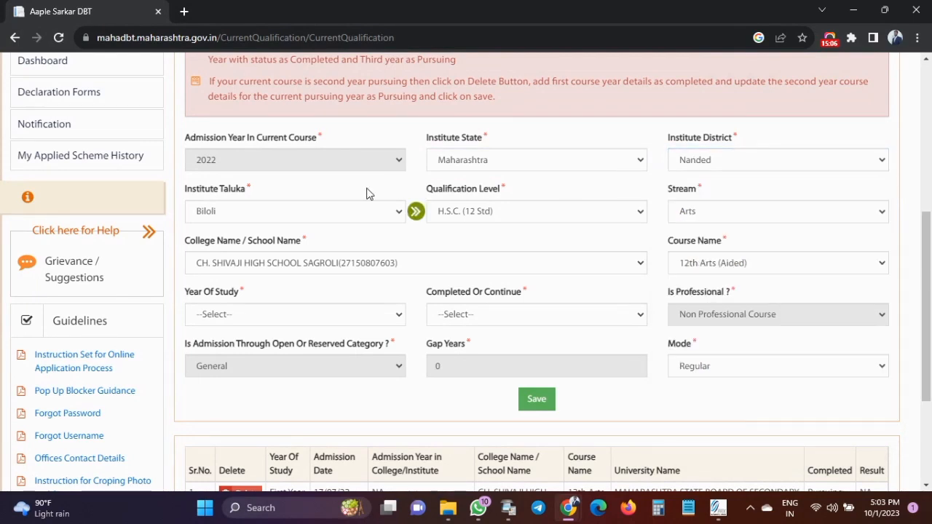
{"action": "left_click", "coordinate": [472, 211]}
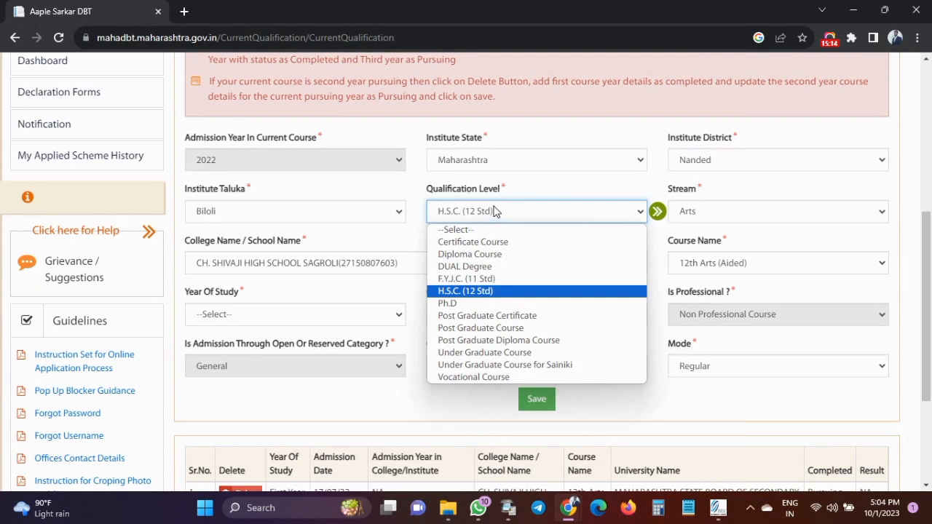
{"action": "left_click", "coordinate": [518, 353]}
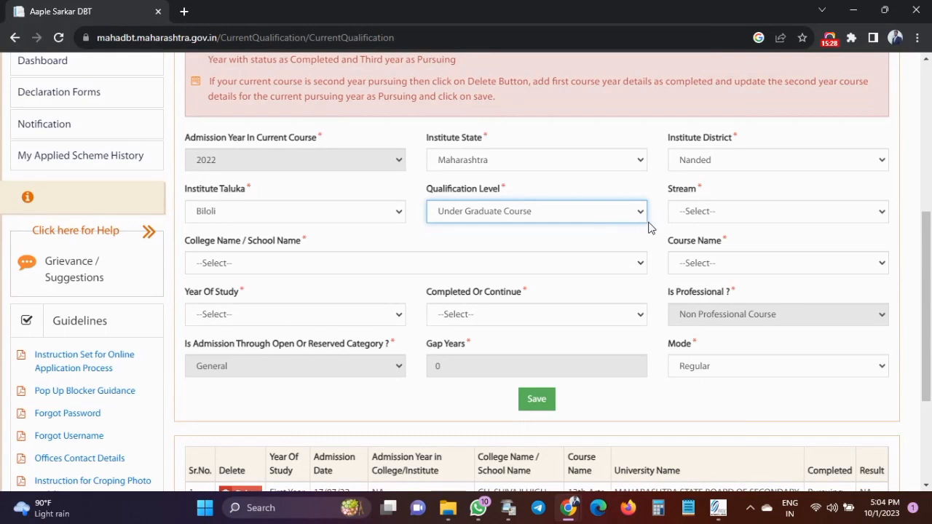
Look through the stream, college and course name lists without choosing anything.
{"action": "left_click", "coordinate": [739, 213]}
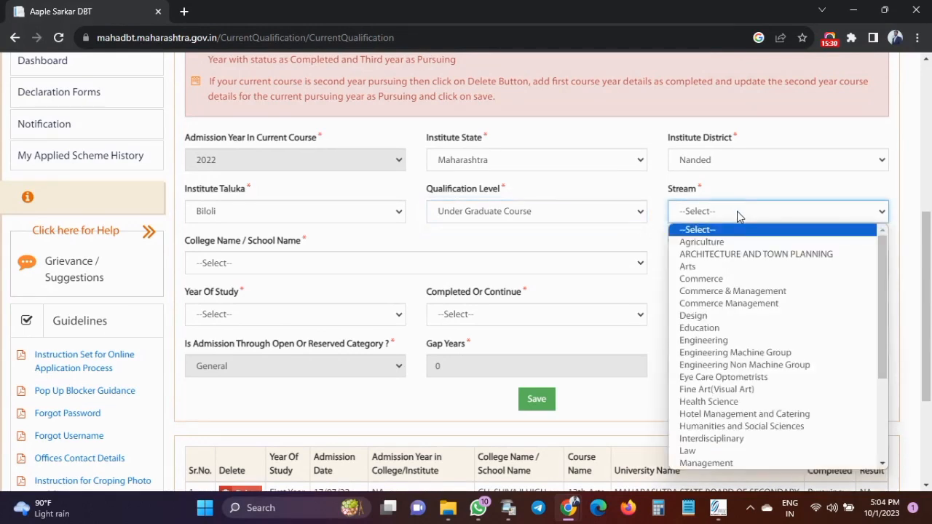
{"action": "left_click", "coordinate": [630, 244]}
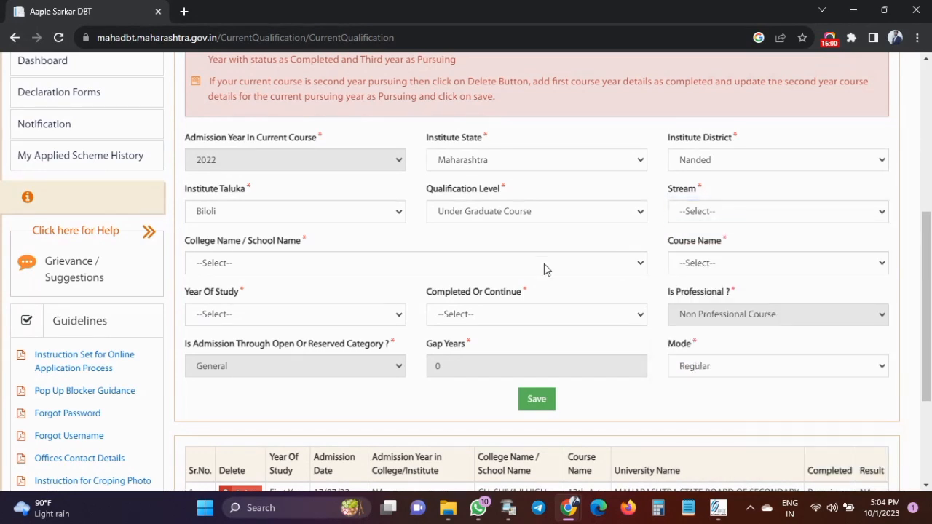
{"action": "left_click", "coordinate": [480, 264]}
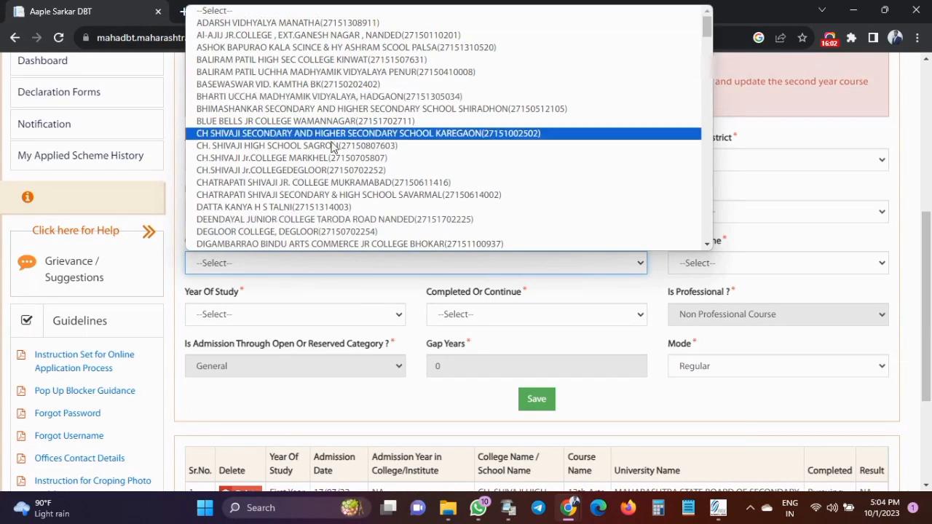
{"action": "left_click", "coordinate": [371, 293]}
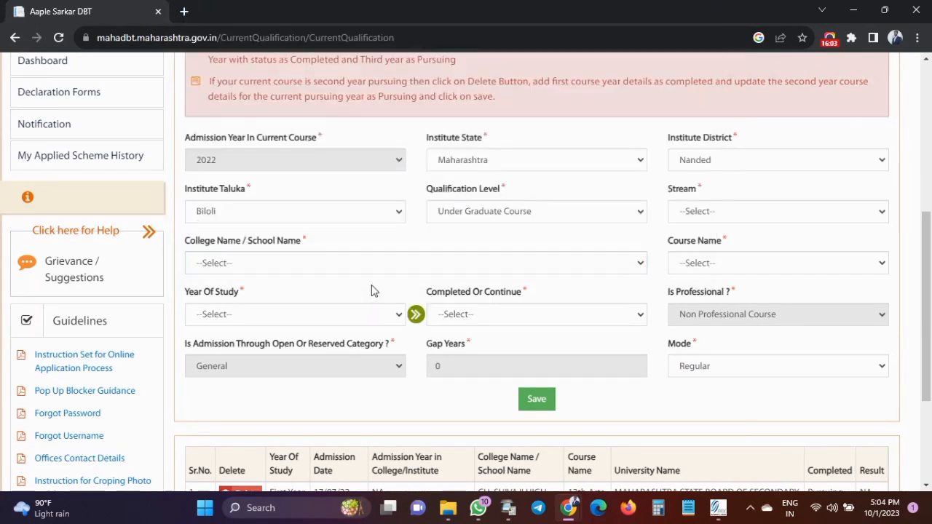
{"action": "left_click", "coordinate": [700, 263]}
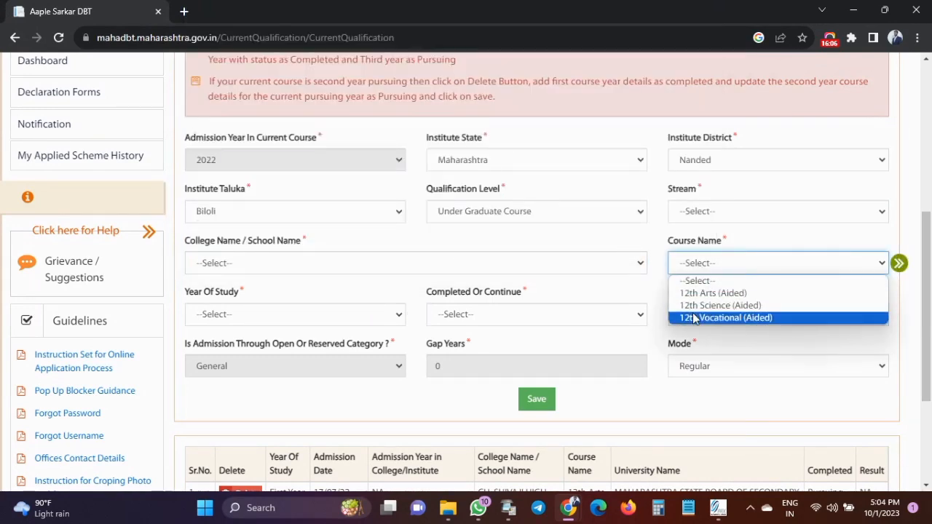
{"action": "left_click", "coordinate": [658, 289]}
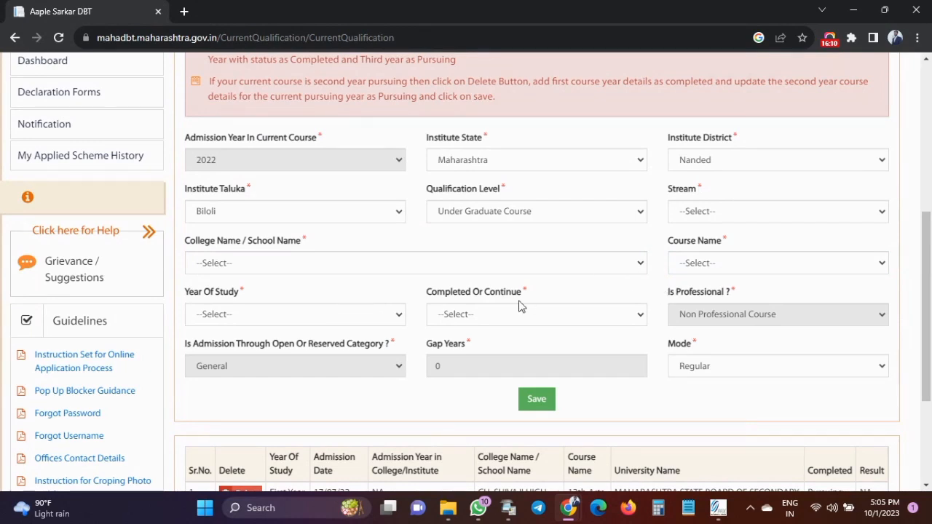
Set Year Of Study to First Year with status First Year Pursuing.
{"action": "left_click", "coordinate": [307, 318]}
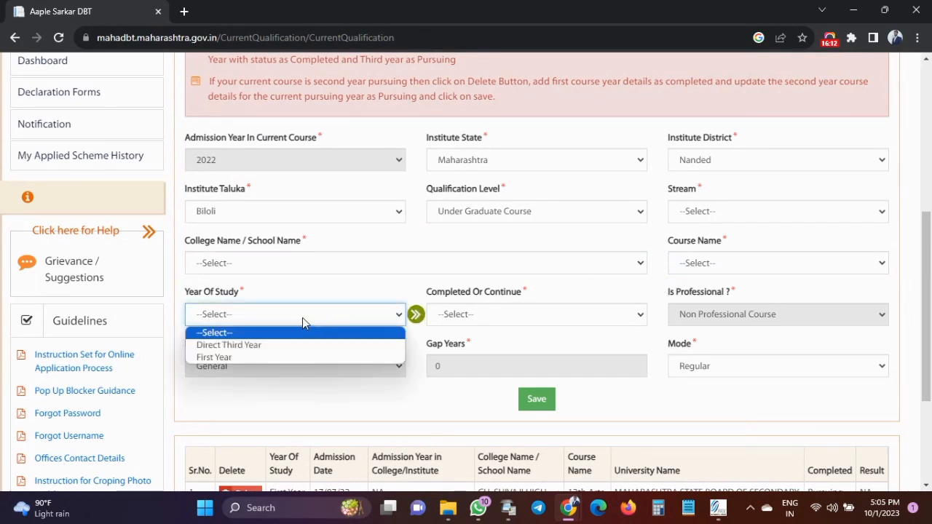
{"action": "left_click", "coordinate": [243, 357]}
{"action": "left_click", "coordinate": [455, 315]}
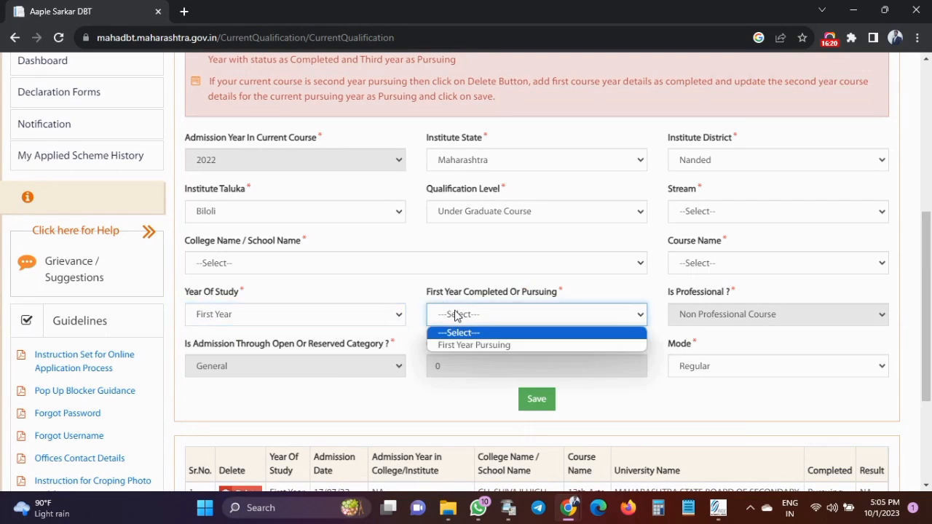
{"action": "left_click", "coordinate": [462, 347]}
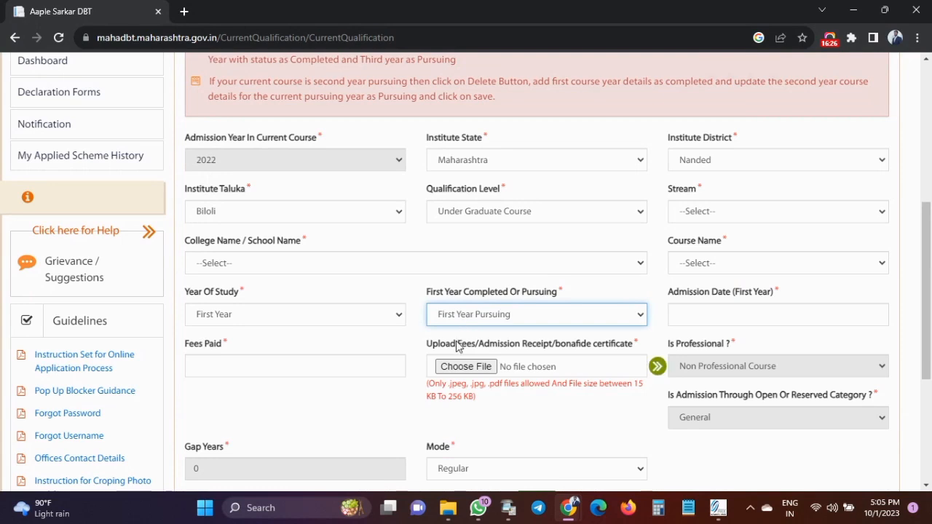
{"action": "left_click", "coordinate": [461, 318]}
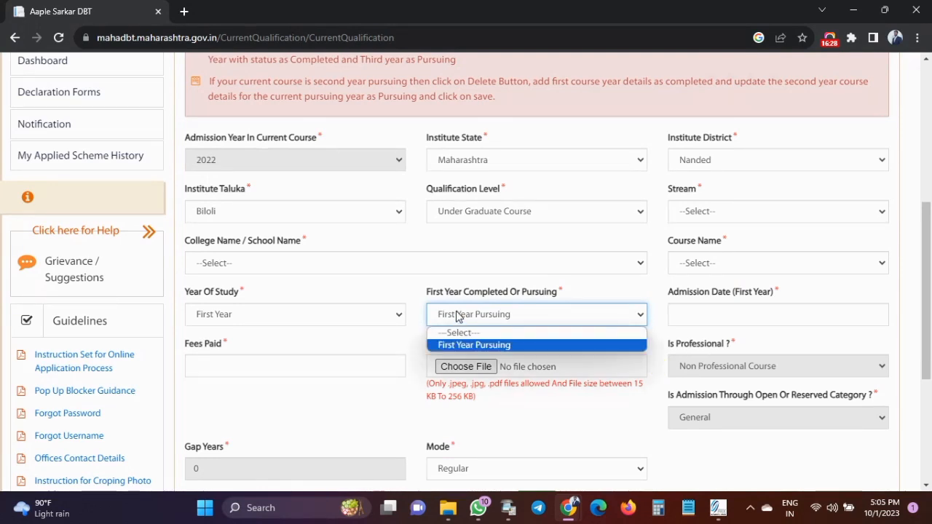
{"action": "left_click", "coordinate": [460, 318]}
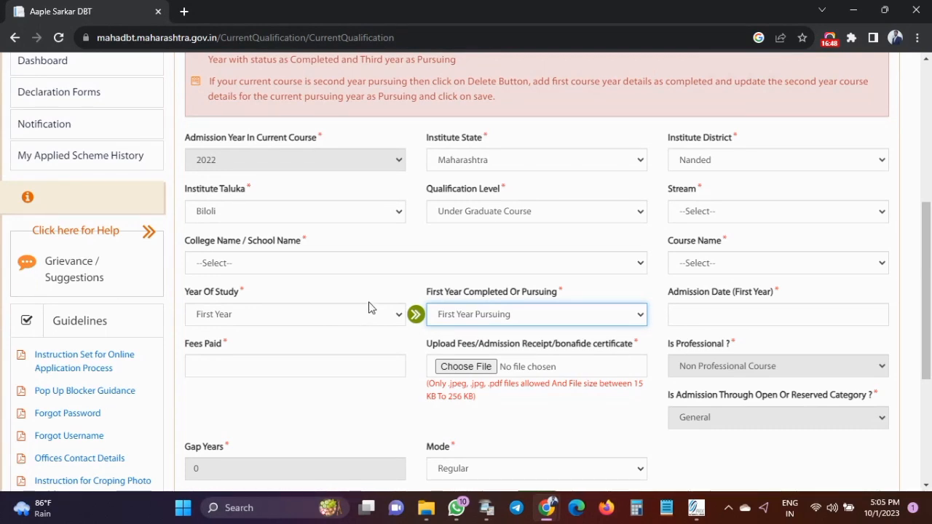
Check the admission date calendar and enter 0 as the fees paid.
{"action": "left_click", "coordinate": [689, 320]}
{"action": "left_click", "coordinate": [655, 360]}
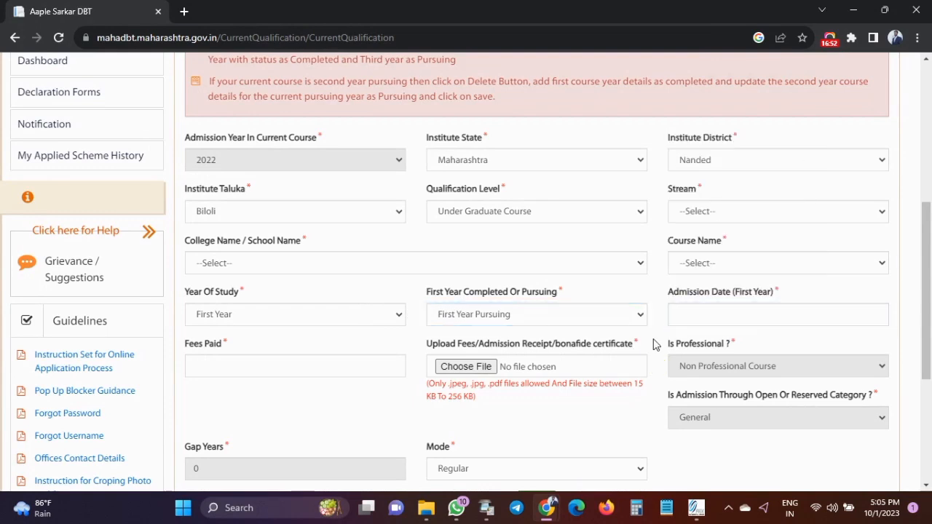
{"action": "left_click", "coordinate": [687, 316]}
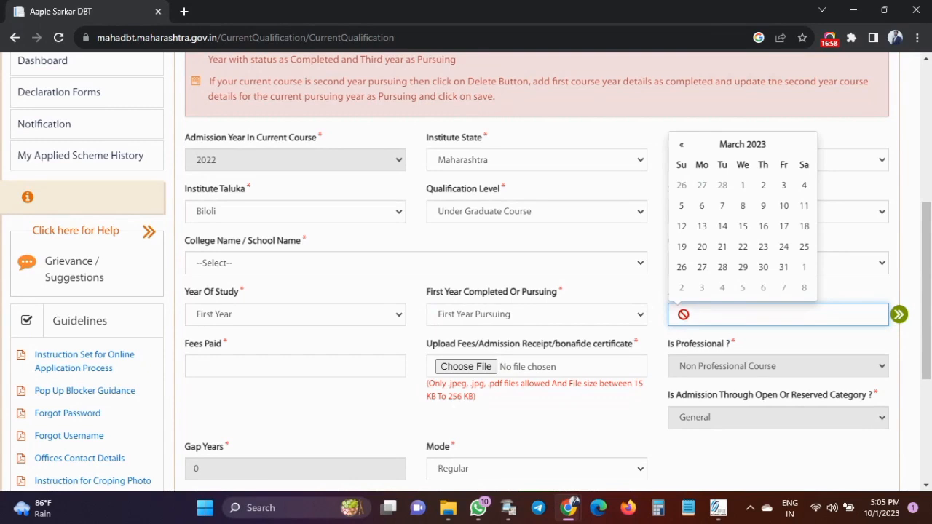
{"action": "left_click", "coordinate": [218, 366]}
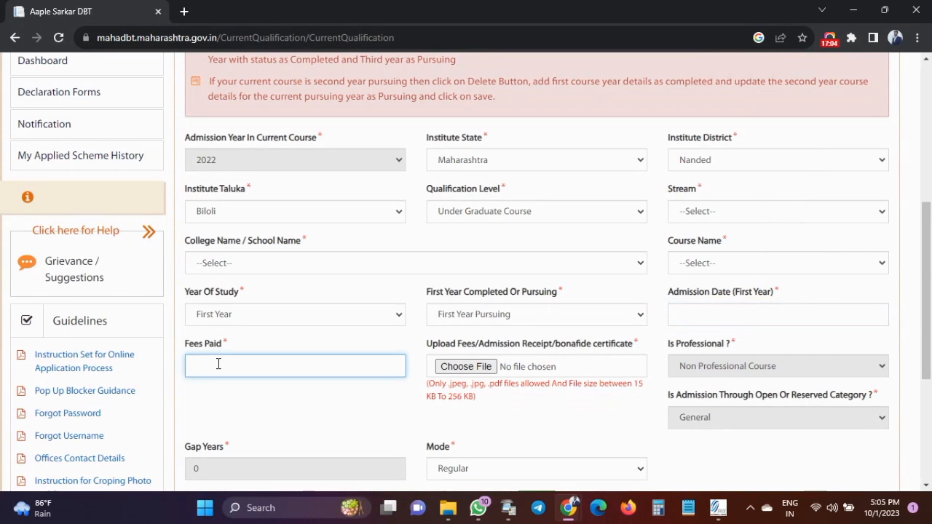
{"action": "type", "text": "0"}
Note the 15 KB to 256 KB receipt upload limit and keep study mode Regular.
{"action": "left_click_drag", "start_coordinate": [425, 345], "coordinate": [637, 347]}
{"action": "left_click", "coordinate": [643, 347]}
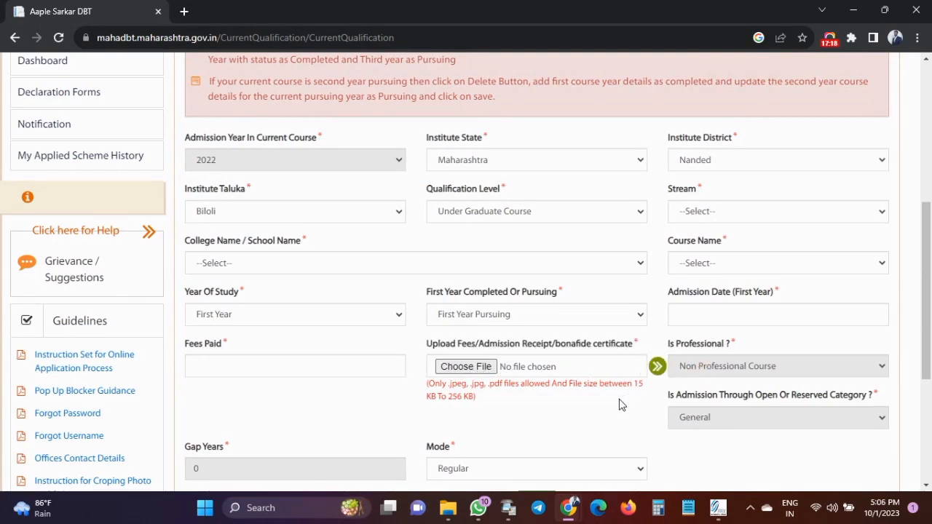
{"action": "left_click_drag", "start_coordinate": [636, 386], "coordinate": [648, 403]}
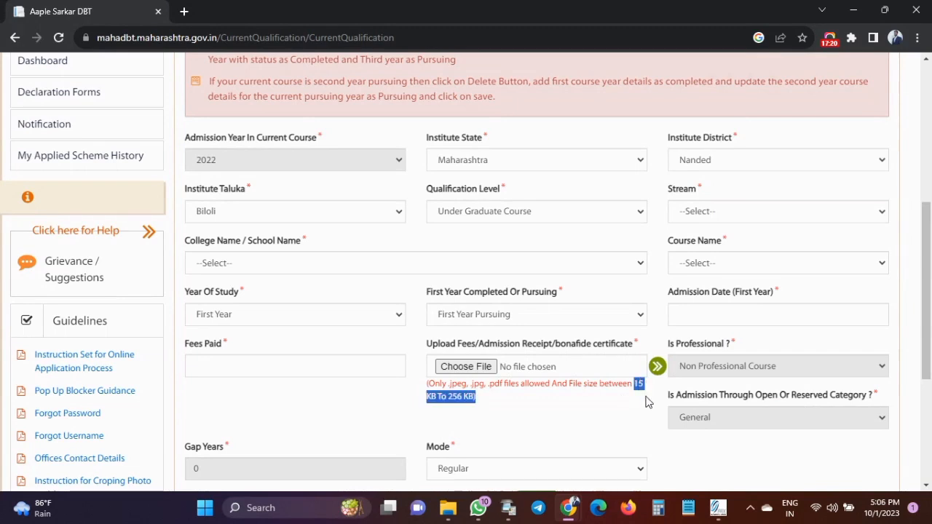
{"action": "left_click", "coordinate": [487, 409]}
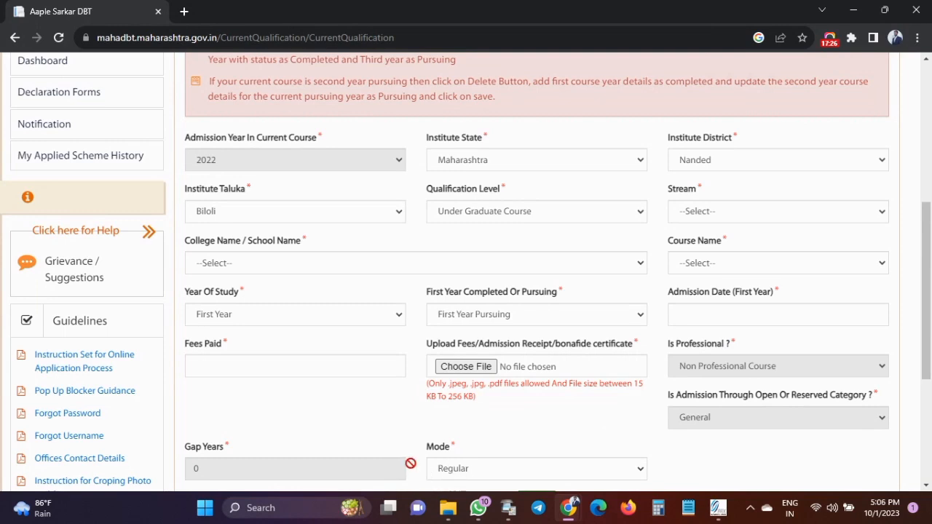
{"action": "left_click", "coordinate": [466, 470]}
{"action": "left_click", "coordinate": [478, 440]}
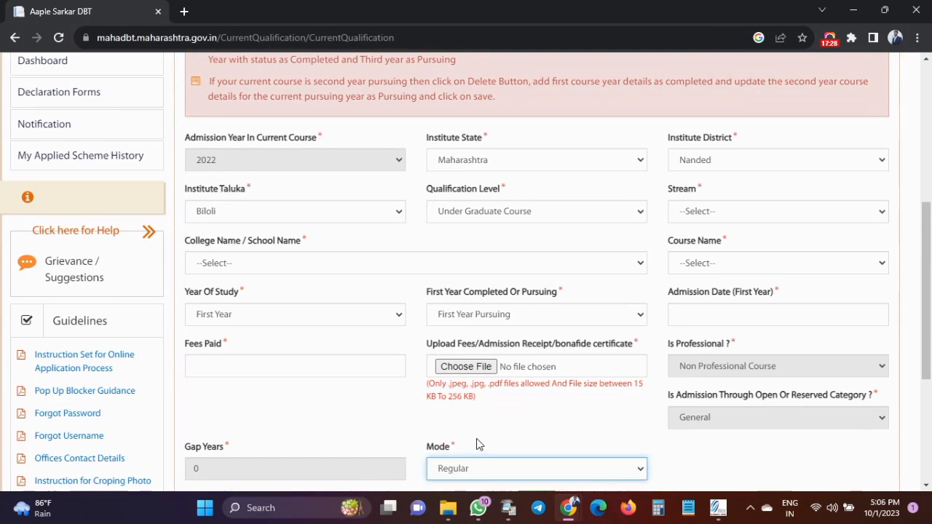
{"action": "left_click", "coordinate": [717, 454]}
Review the saved course's Pursuing status in the qualification table, then go to Past Qualification.
{"action": "scroll", "coordinate": [654, 434], "scroll_direction": "down", "scroll_amount": 2}
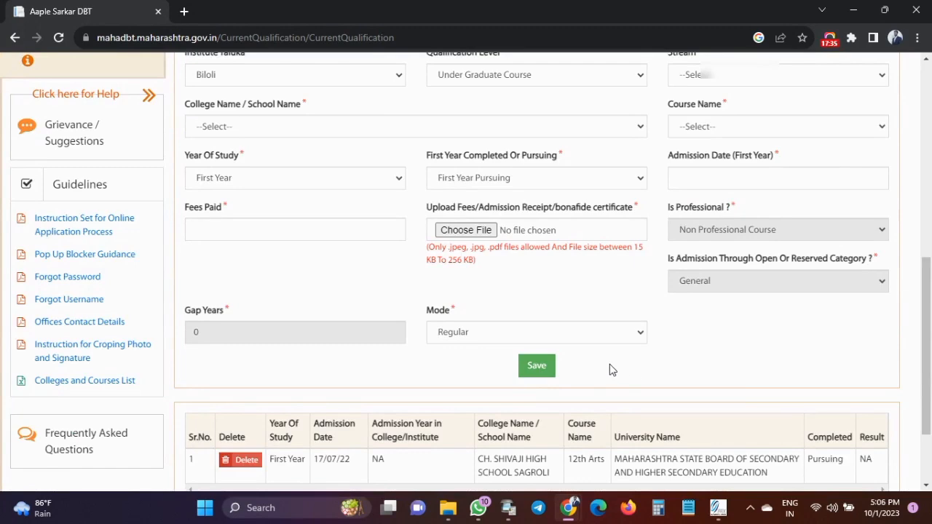
{"action": "scroll", "coordinate": [609, 370], "scroll_direction": "down", "scroll_amount": 2}
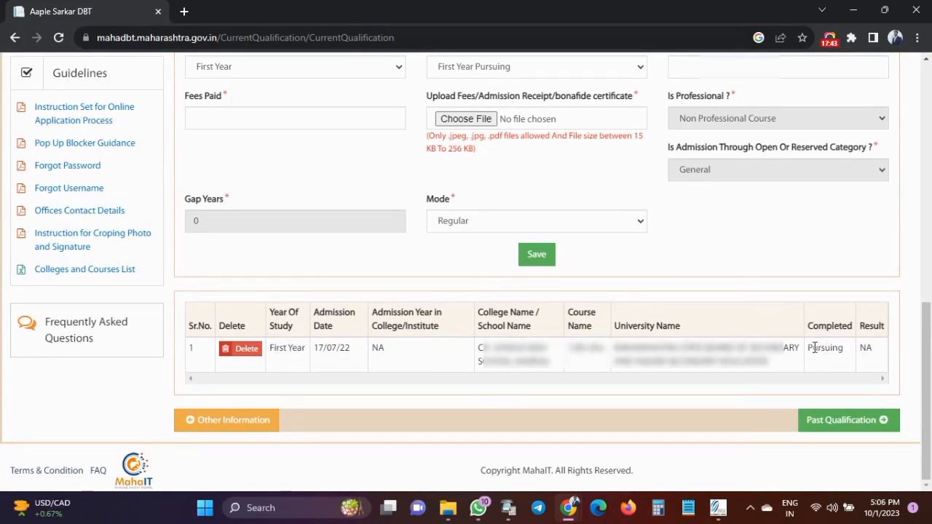
{"action": "left_click_drag", "start_coordinate": [809, 349], "coordinate": [841, 349]}
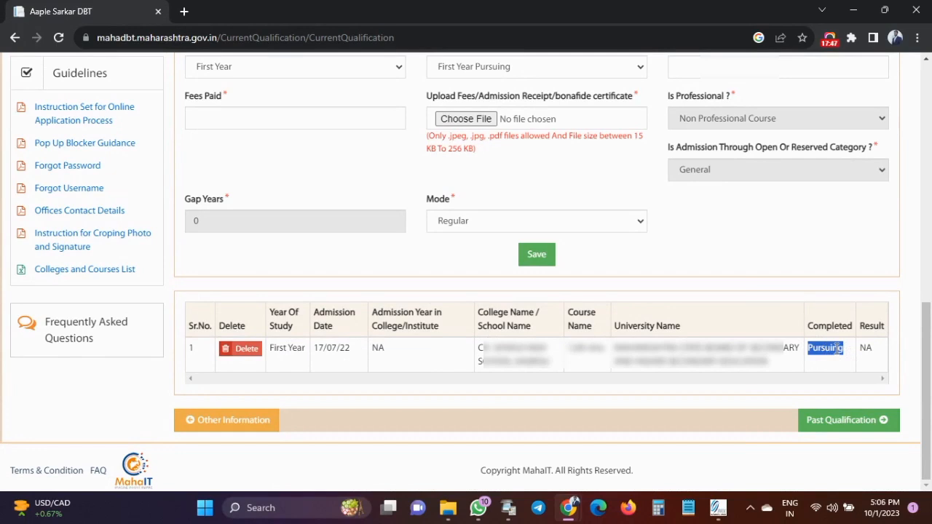
{"action": "left_click", "coordinate": [838, 348]}
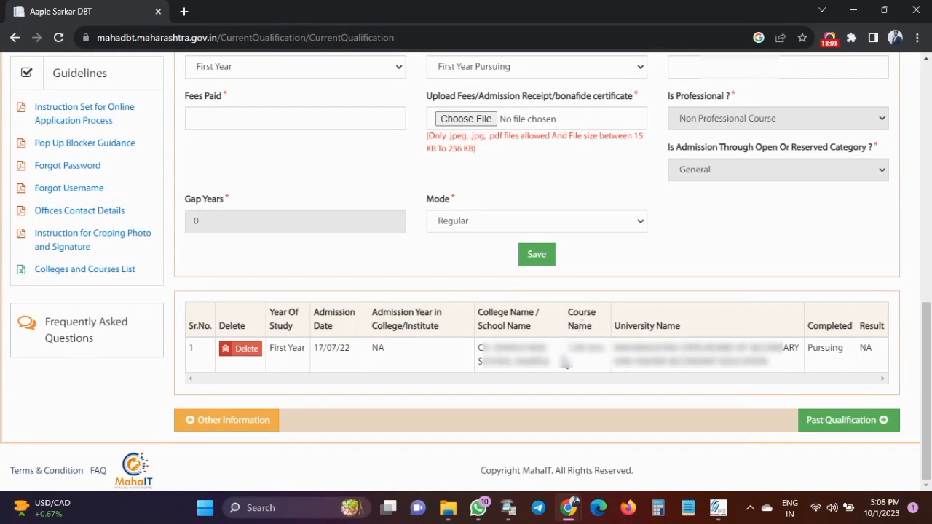
{"action": "left_click", "coordinate": [850, 431]}
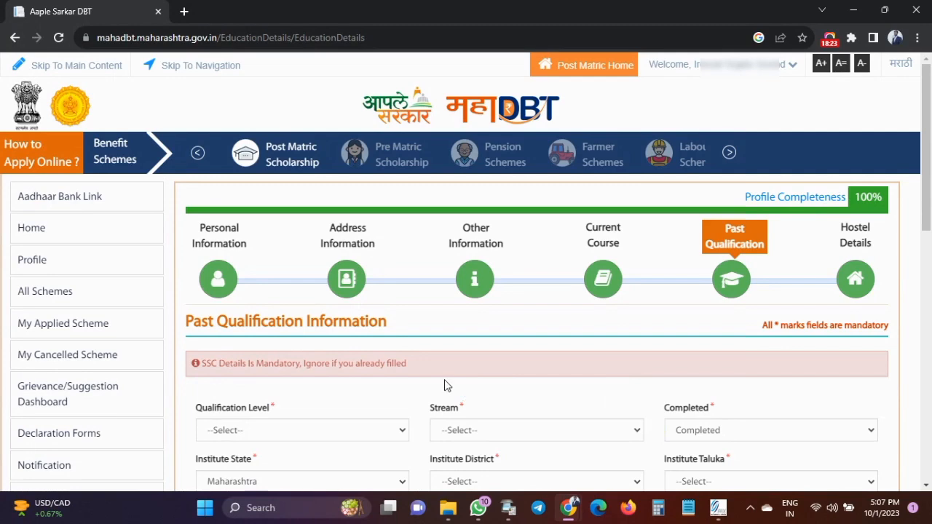
Try several qualification levels, finally settling on S.S.C. (10 Std).
{"action": "scroll", "coordinate": [443, 383], "scroll_direction": "down", "scroll_amount": 2}
{"action": "scroll", "coordinate": [446, 380], "scroll_direction": "down", "scroll_amount": 2}
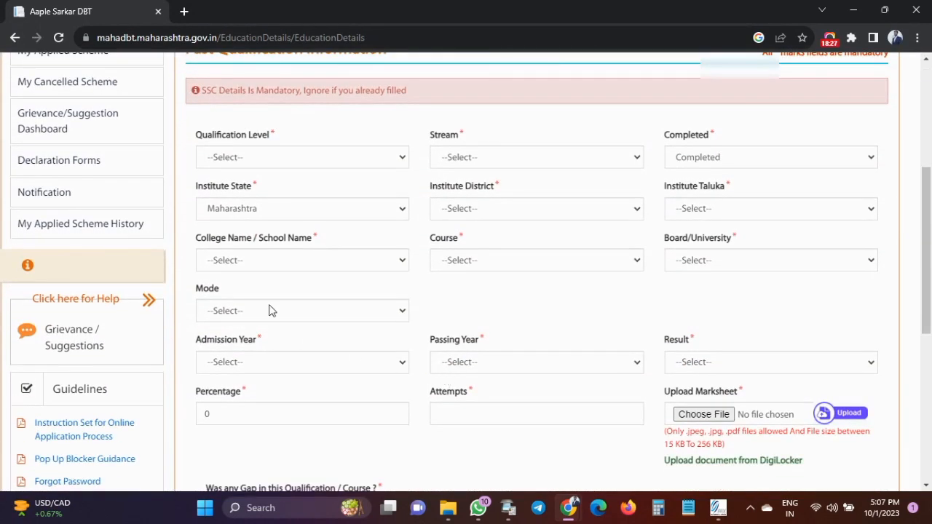
{"action": "left_click", "coordinate": [259, 164]}
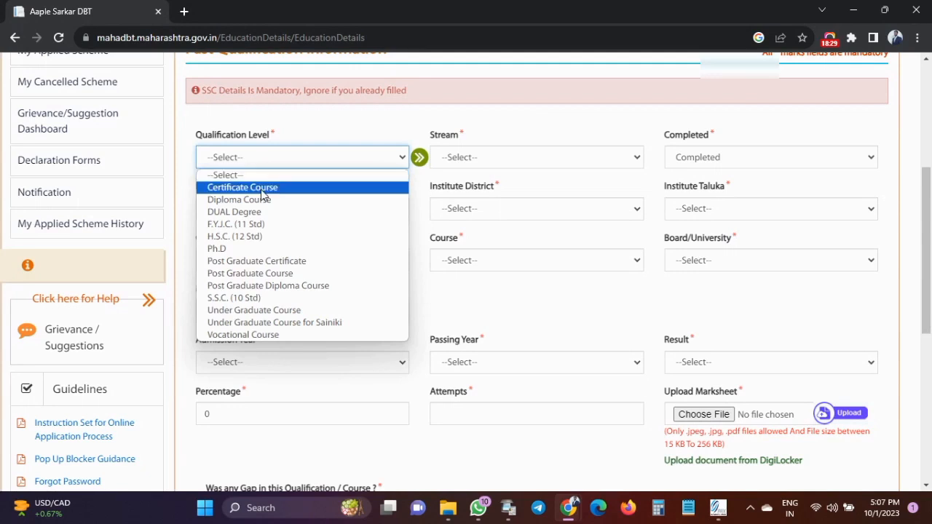
{"action": "left_click", "coordinate": [251, 299]}
{"action": "left_click", "coordinate": [234, 159]}
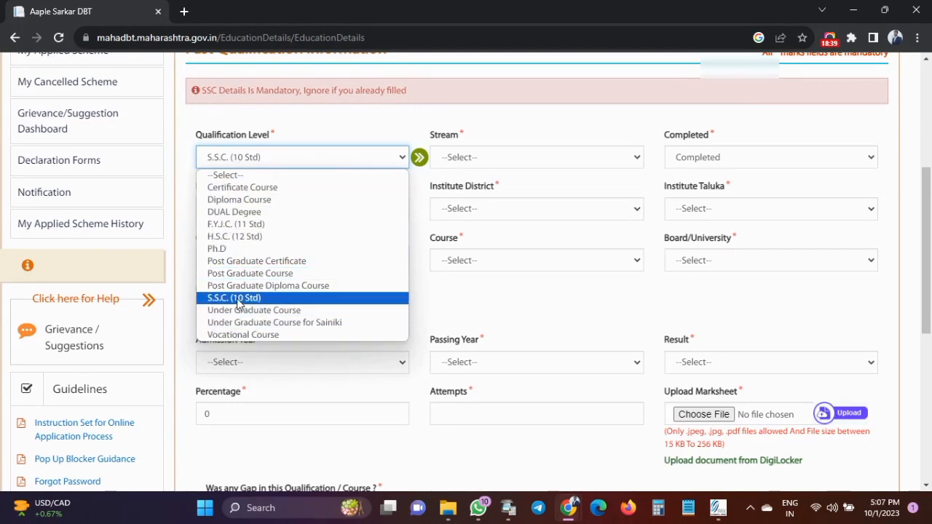
{"action": "left_click", "coordinate": [226, 237]}
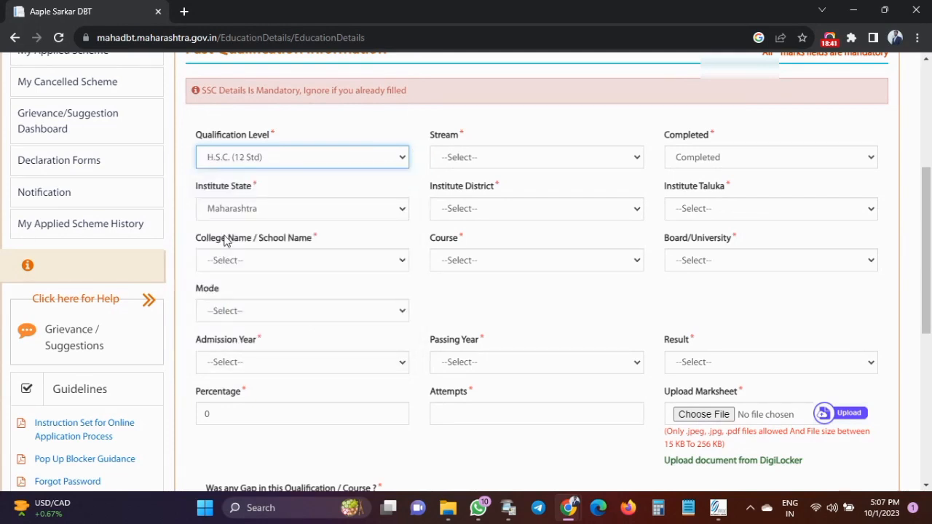
{"action": "left_click", "coordinate": [236, 160]}
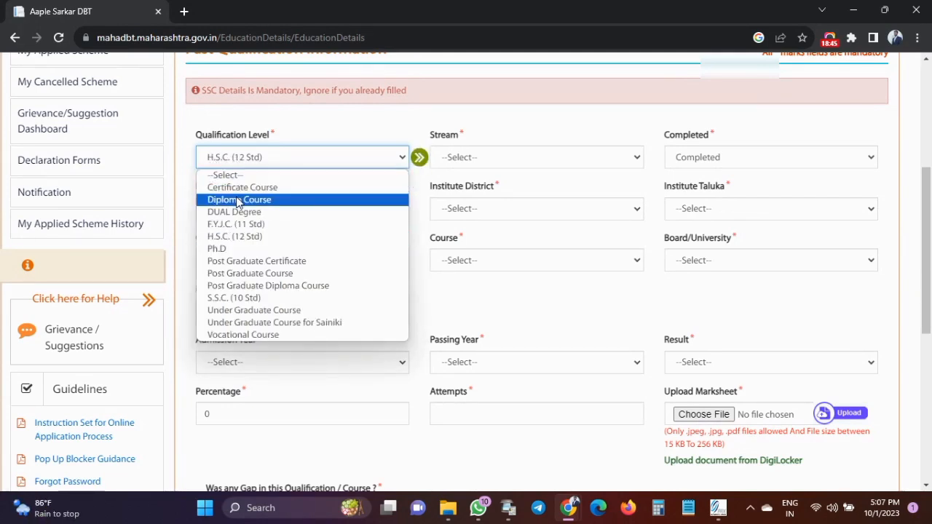
{"action": "left_click", "coordinate": [238, 200]}
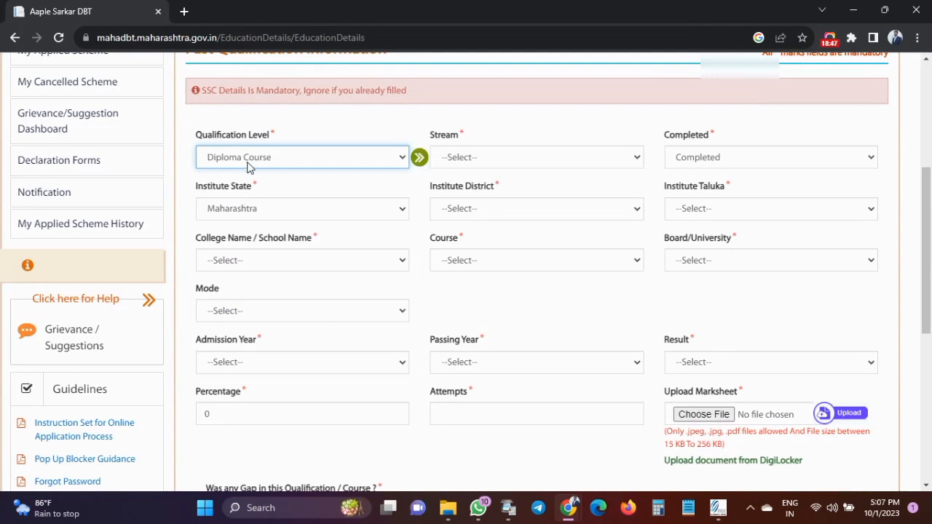
{"action": "left_click", "coordinate": [249, 160]}
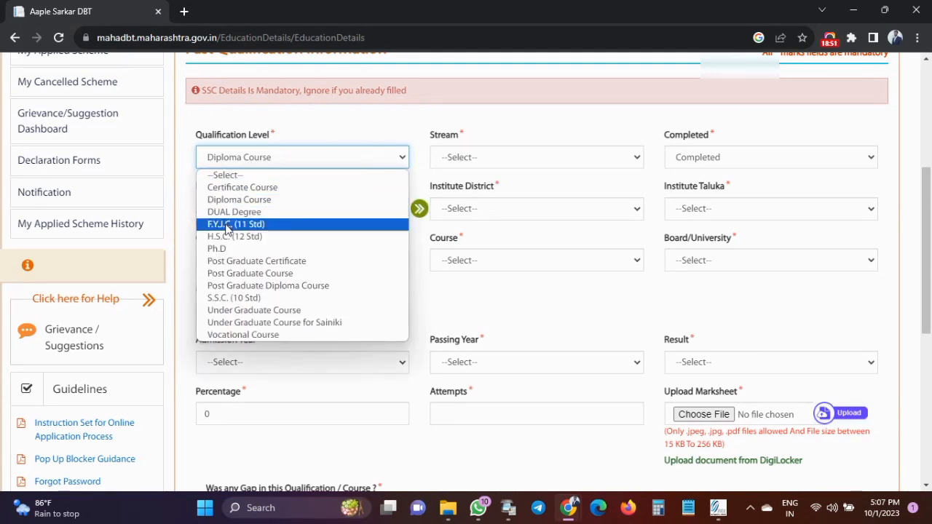
{"action": "left_click", "coordinate": [251, 313]}
{"action": "left_click", "coordinate": [244, 160]}
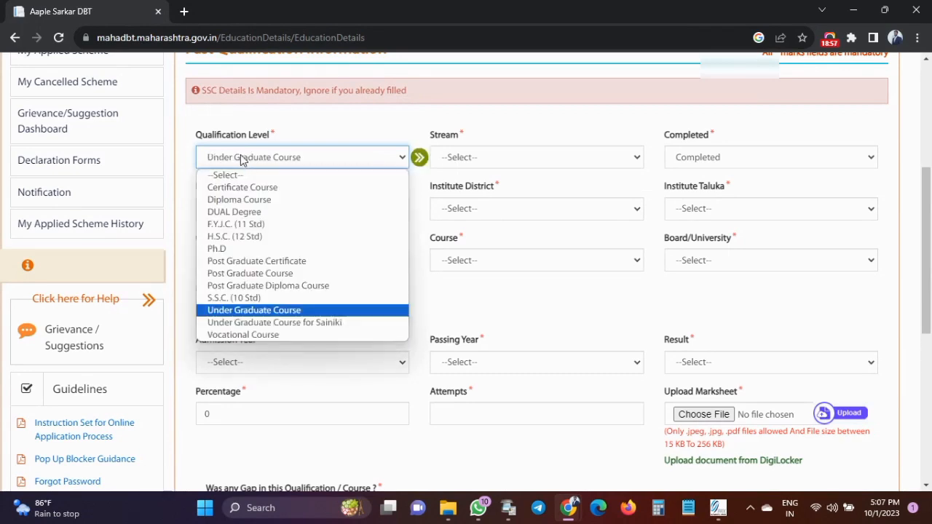
{"action": "left_click", "coordinate": [223, 299]}
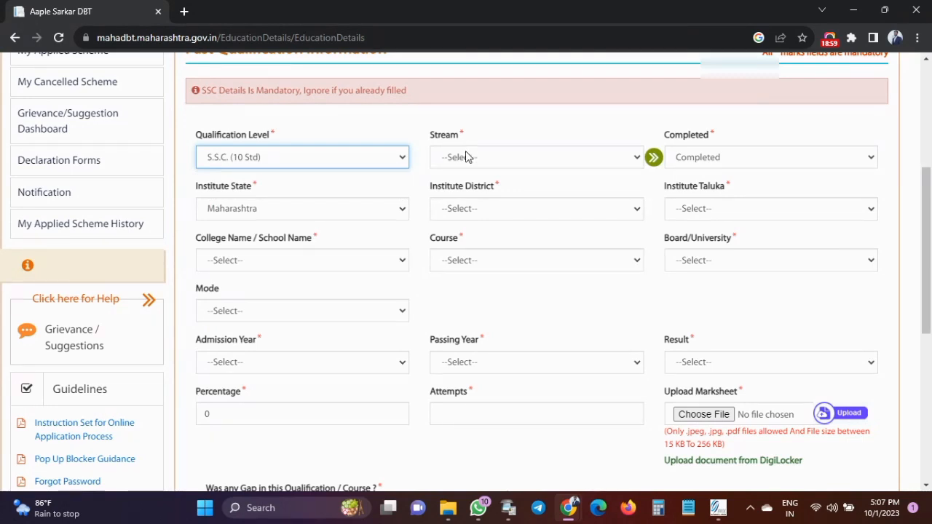
Set the stream to SSC, keeping status Completed and institute state Maharashtra.
{"action": "left_click", "coordinate": [466, 157]}
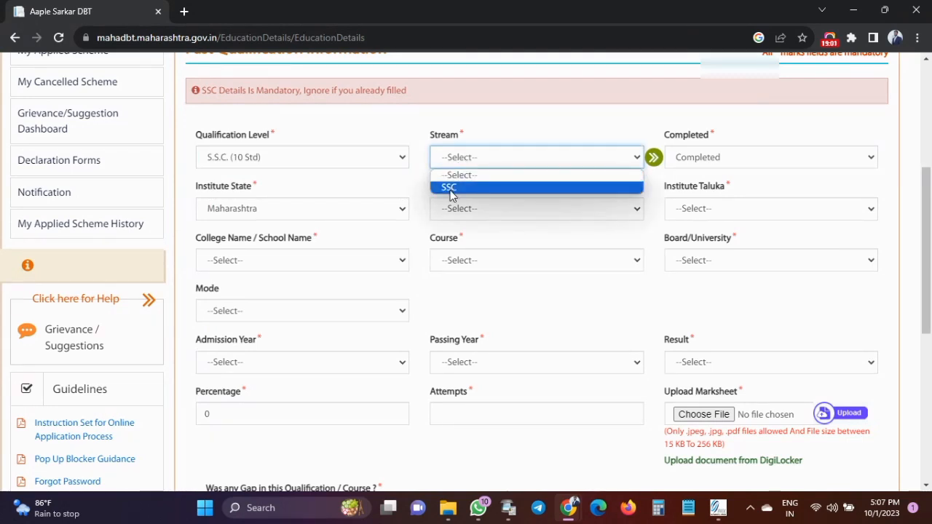
{"action": "left_click", "coordinate": [450, 188]}
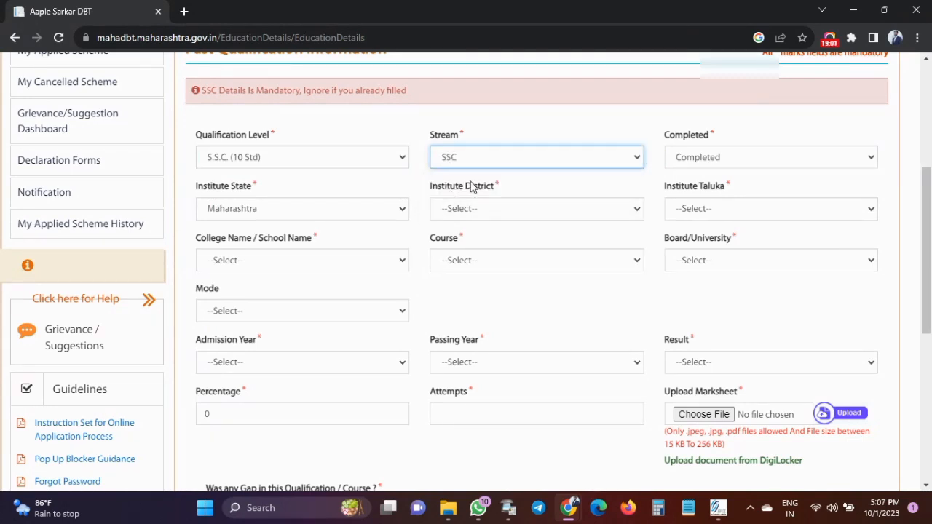
{"action": "left_click", "coordinate": [703, 166]}
{"action": "left_click", "coordinate": [704, 166]}
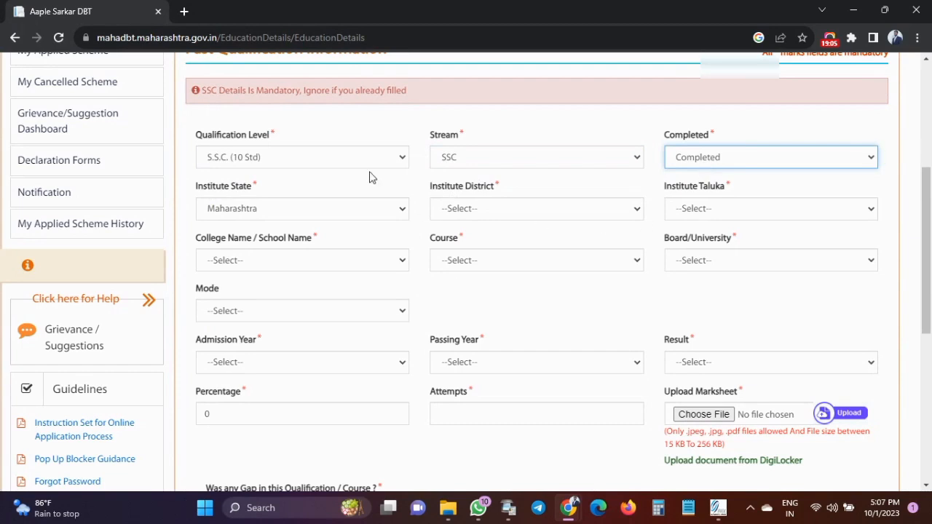
{"action": "left_click", "coordinate": [273, 209]}
{"action": "left_click", "coordinate": [274, 209]}
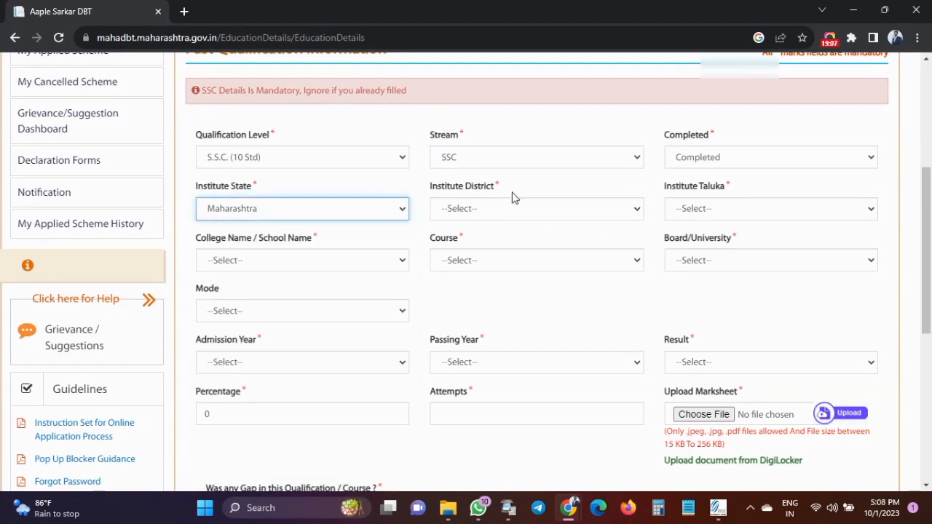
Browse the institute district, taluka and college name lists without choosing.
{"action": "left_click", "coordinate": [498, 210]}
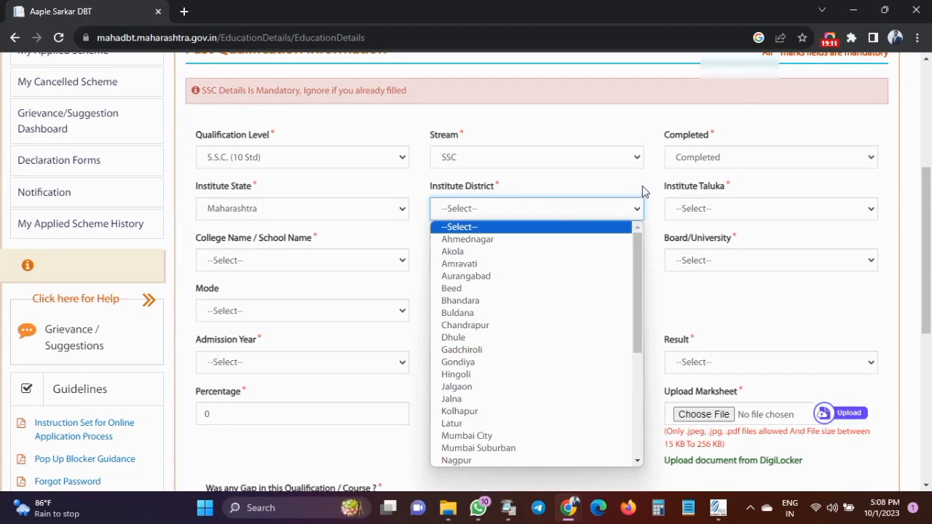
{"action": "left_click", "coordinate": [695, 208]}
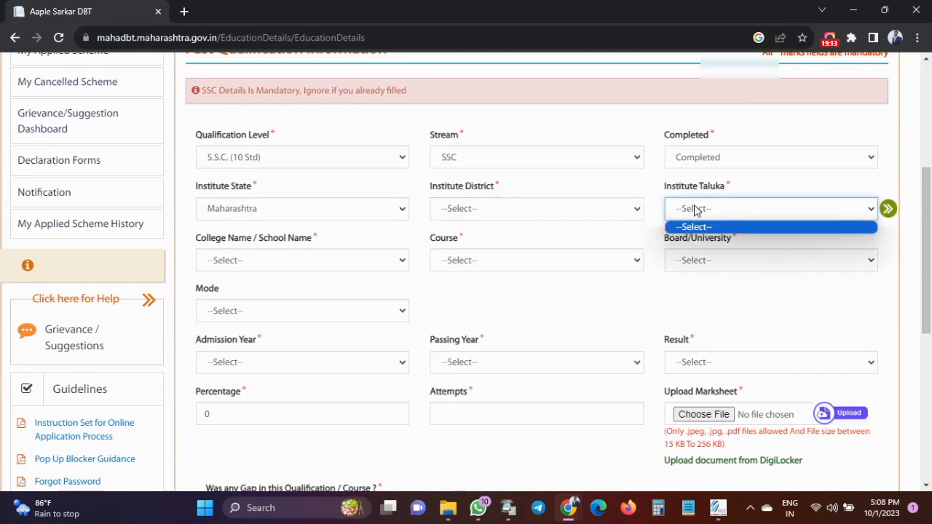
{"action": "left_click", "coordinate": [656, 185]}
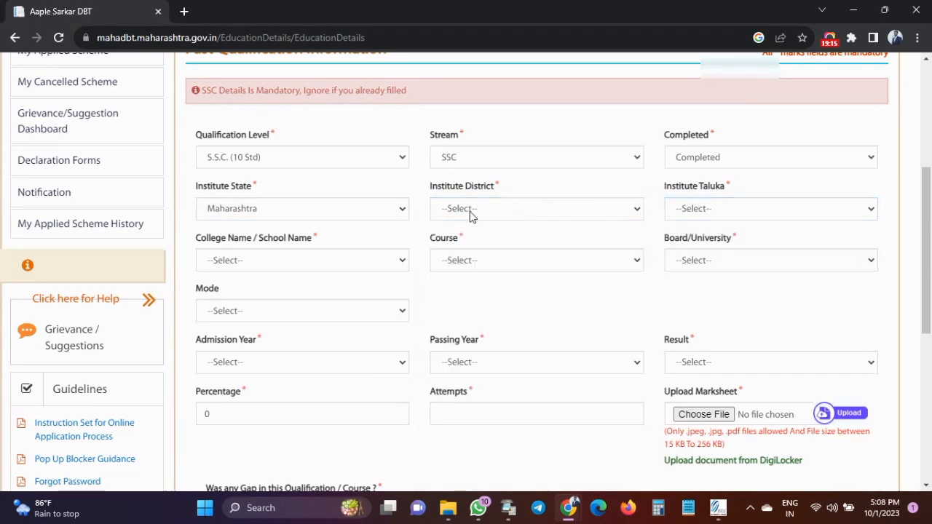
{"action": "left_click", "coordinate": [258, 266]}
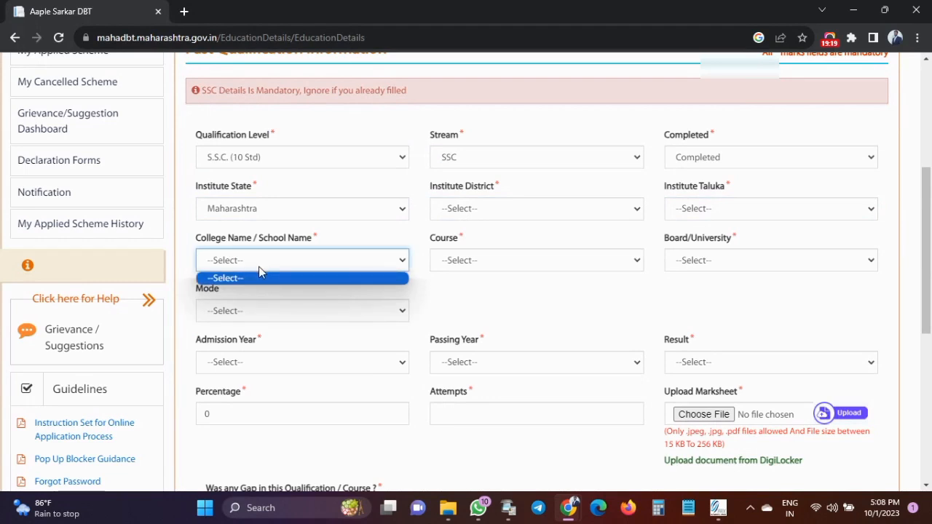
Choose SSC as the course and the Maharashtra State Board as board.
{"action": "left_click", "coordinate": [441, 267]}
{"action": "left_click", "coordinate": [448, 293]}
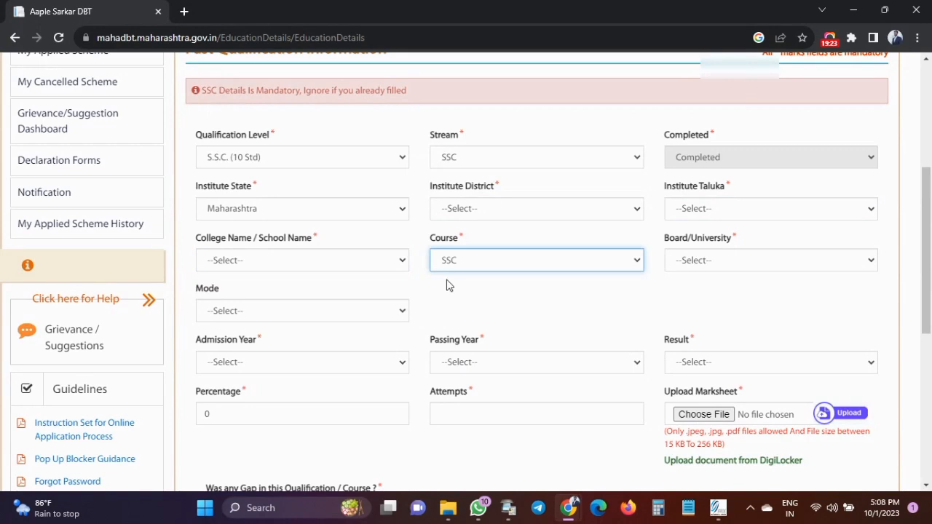
{"action": "left_click", "coordinate": [715, 260]}
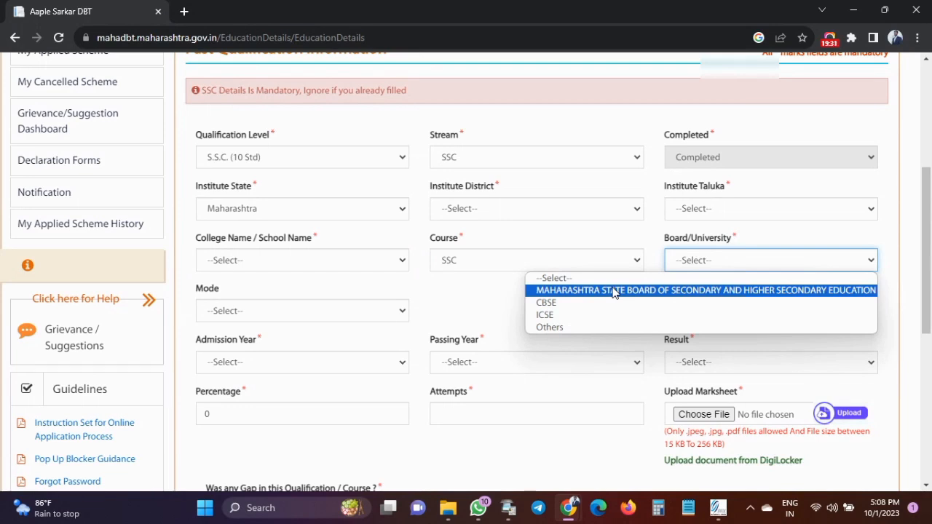
{"action": "left_click", "coordinate": [632, 291]}
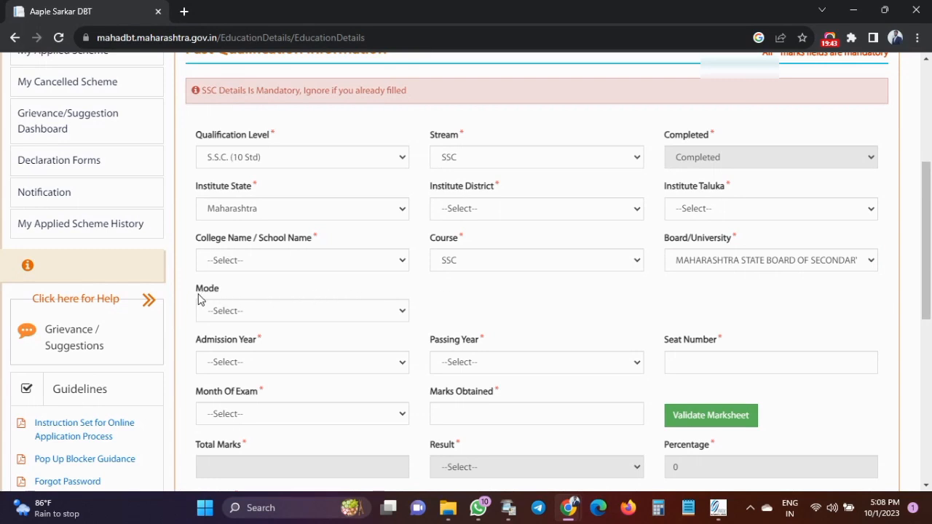
Set the SSC study mode to Regular.
{"action": "left_click", "coordinate": [225, 313]}
{"action": "left_click", "coordinate": [234, 343]}
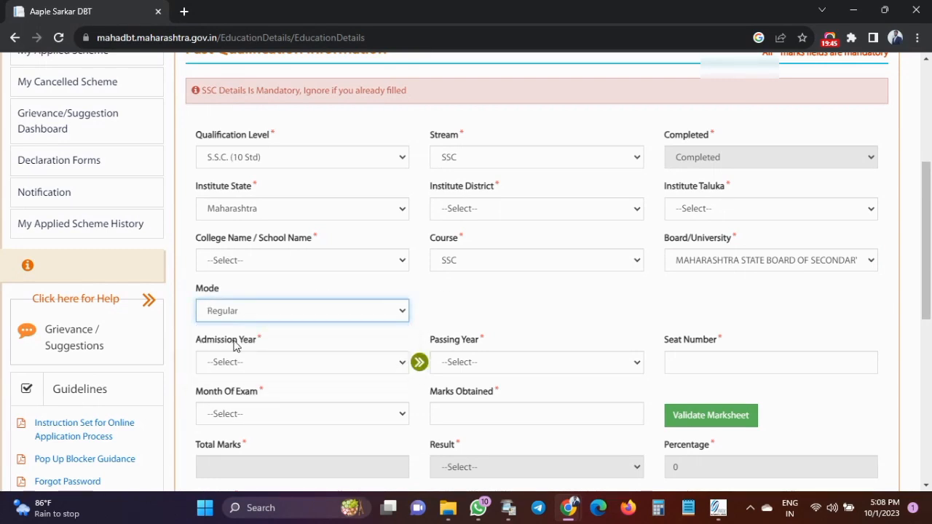
{"action": "left_click", "coordinate": [467, 297]}
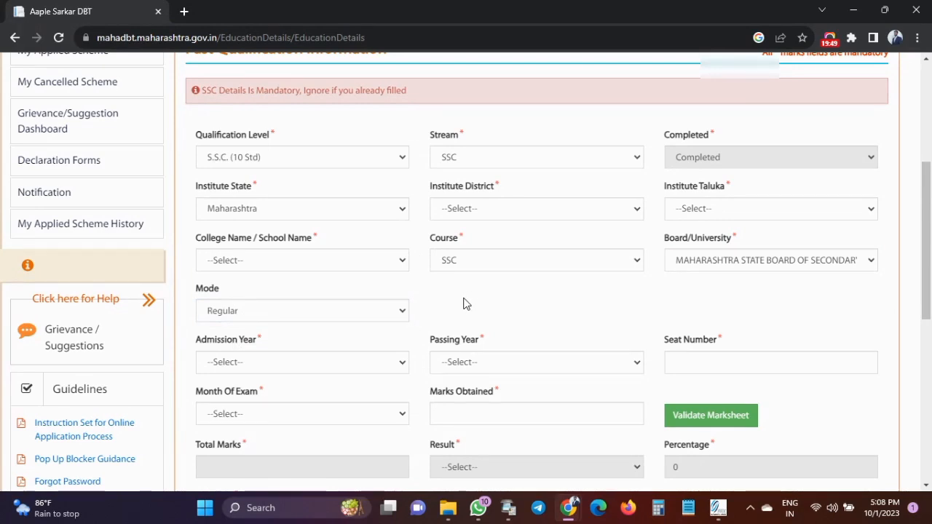
Set admission year 2021, passing year 2022 and exam month FEB/MAR.
{"action": "left_click", "coordinate": [228, 364]}
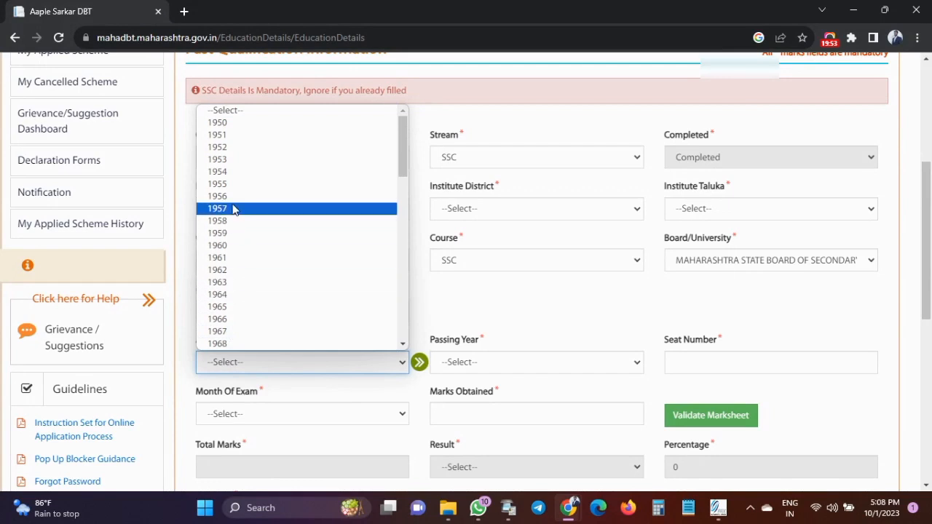
{"action": "scroll", "coordinate": [313, 266], "scroll_direction": "down", "scroll_amount": 10}
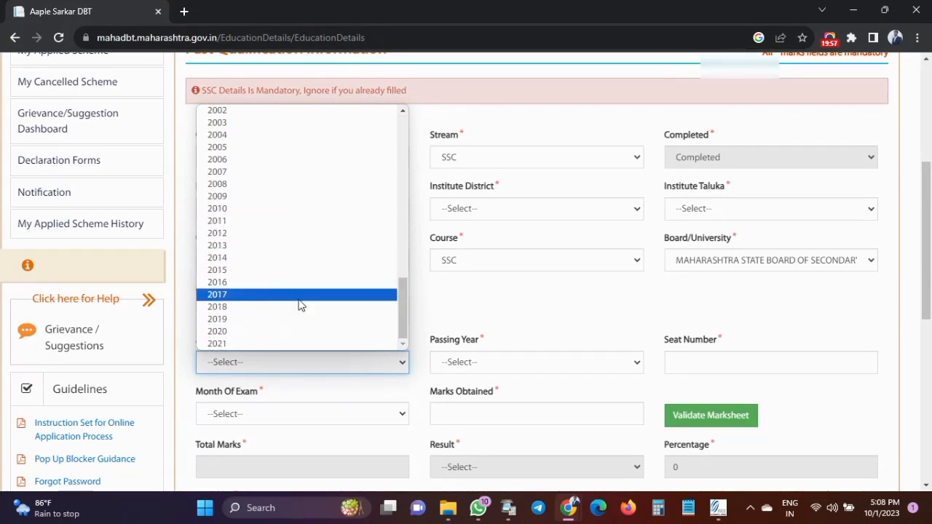
{"action": "left_click", "coordinate": [450, 318]}
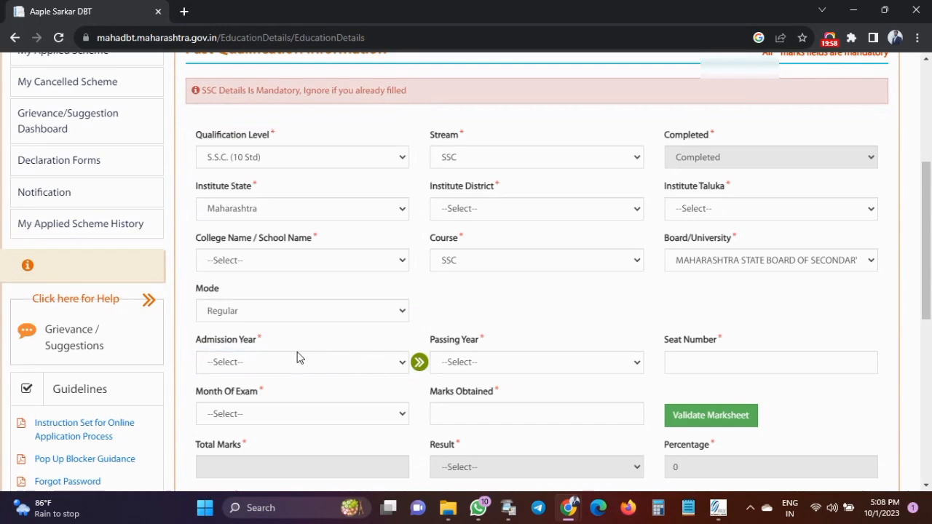
{"action": "left_click", "coordinate": [253, 360]}
{"action": "scroll", "coordinate": [248, 321], "scroll_direction": "down", "scroll_amount": 10}
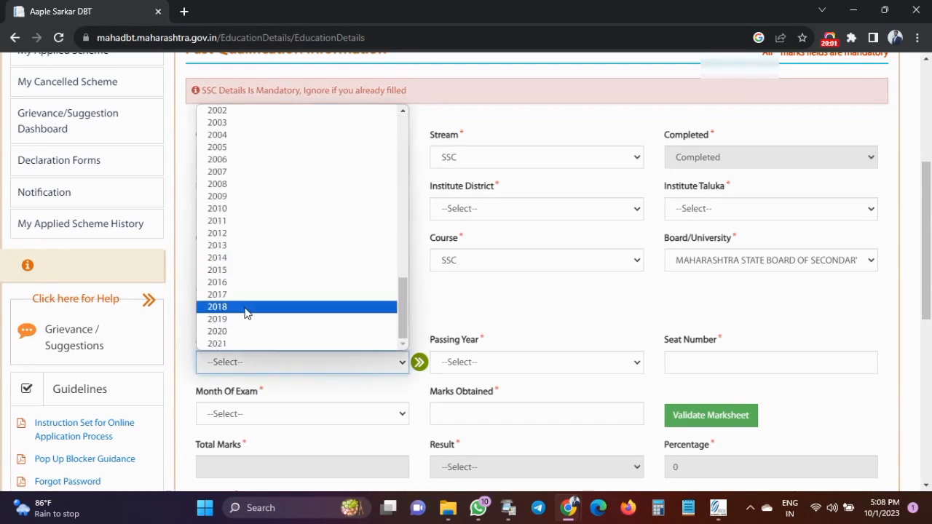
{"action": "left_click", "coordinate": [230, 344]}
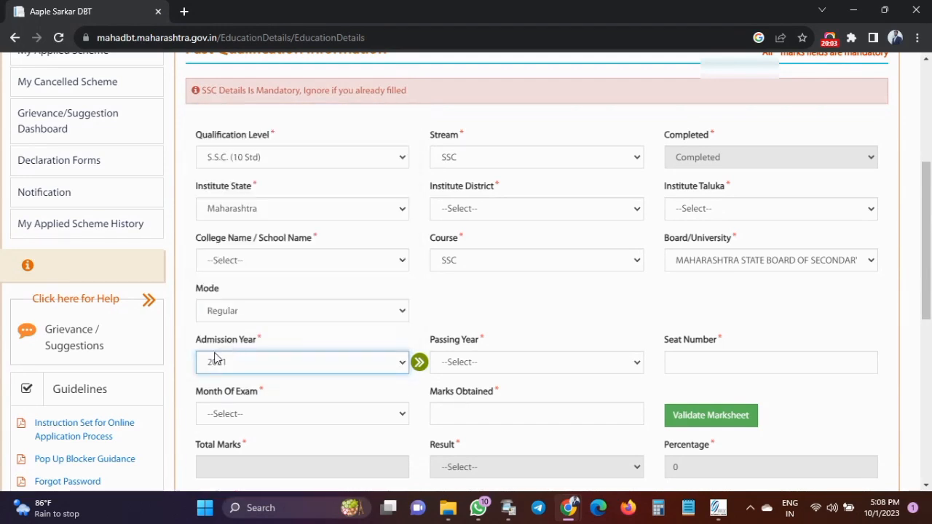
{"action": "left_click", "coordinate": [479, 358]}
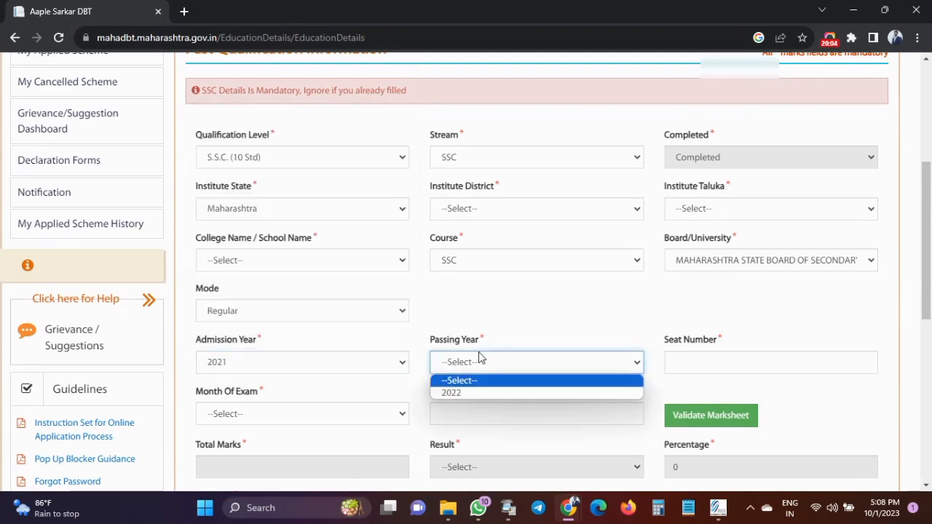
{"action": "left_click", "coordinate": [460, 393]}
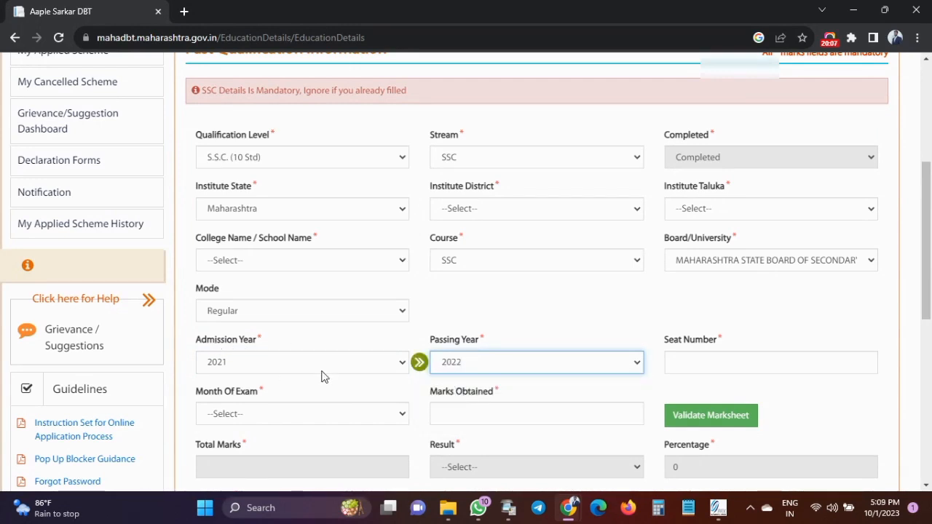
{"action": "left_click", "coordinate": [699, 367]}
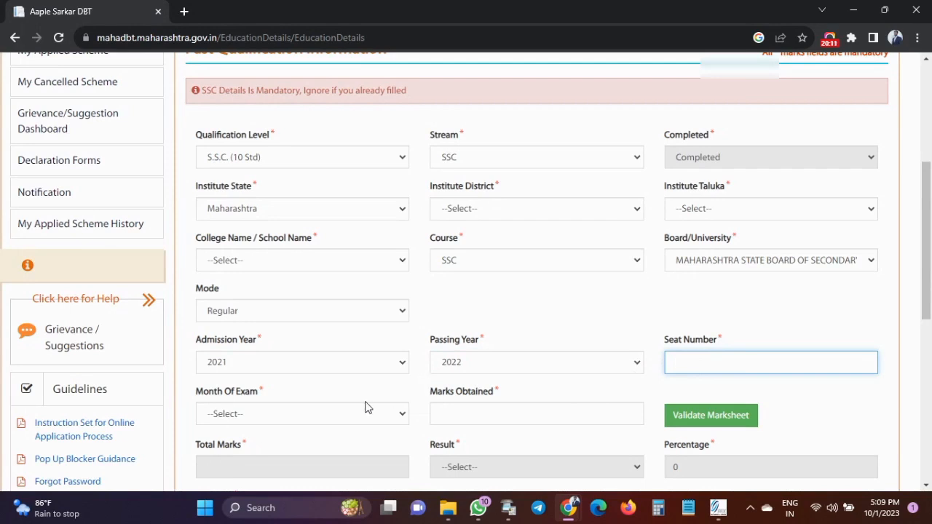
{"action": "left_click", "coordinate": [282, 419]}
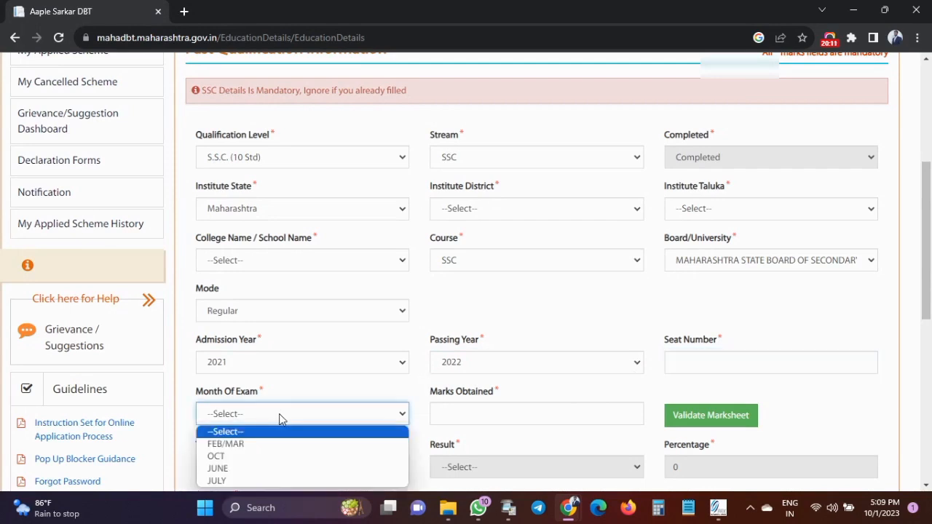
{"action": "left_click", "coordinate": [249, 444]}
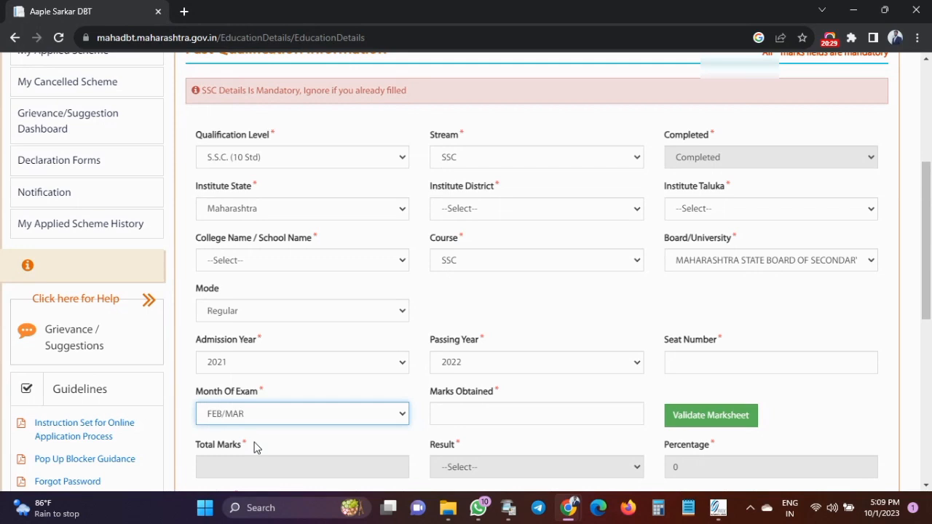
{"action": "left_click", "coordinate": [452, 414]}
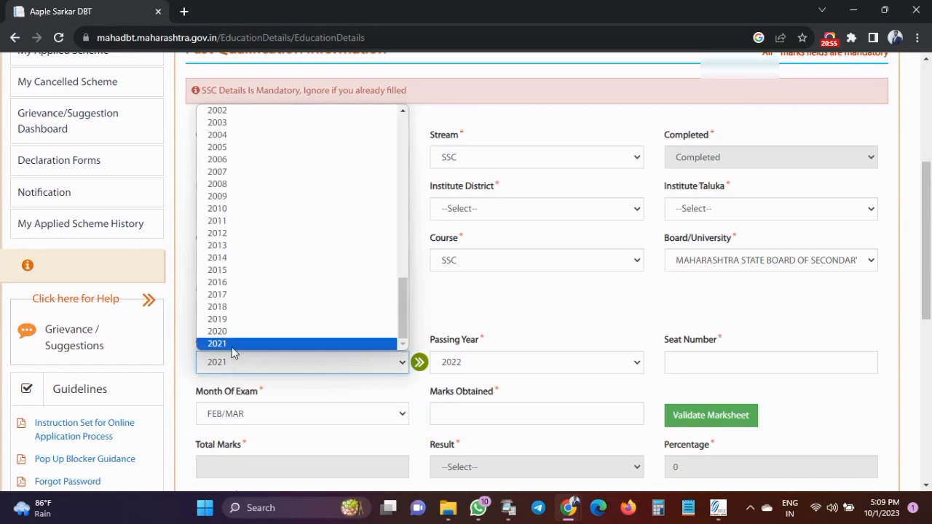
Correct admission year to 2020 and passing year to 2021, and enter 346 marks obtained.
{"action": "left_click", "coordinate": [233, 330]}
{"action": "left_click", "coordinate": [457, 362]}
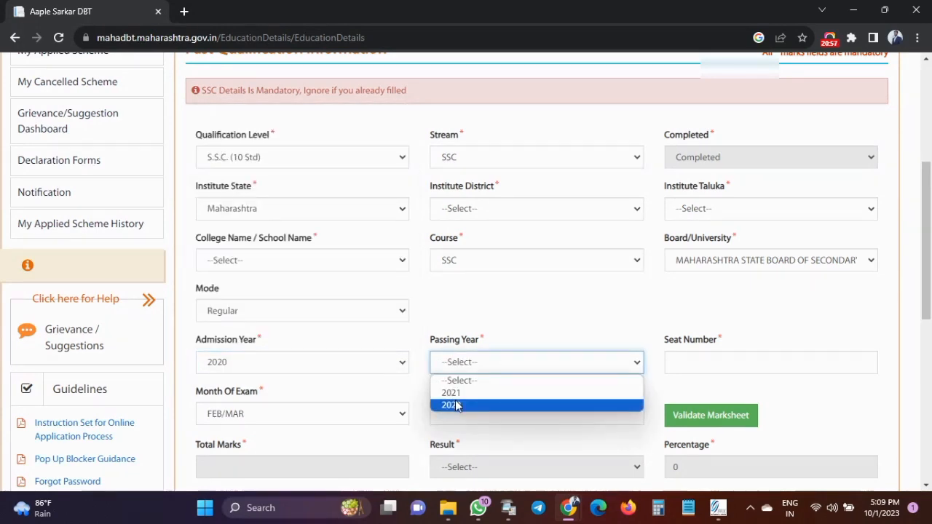
{"action": "left_click", "coordinate": [459, 393]}
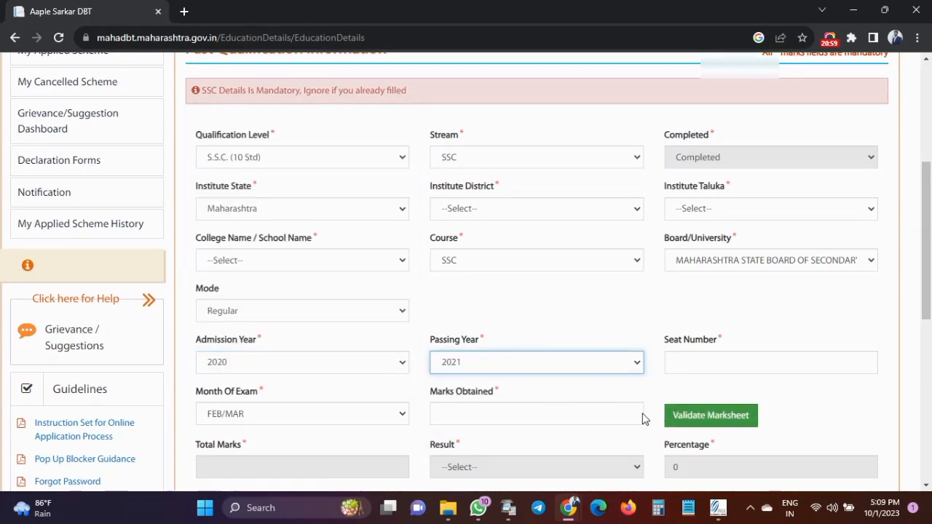
{"action": "left_click", "coordinate": [507, 415]}
{"action": "type", "text": "346"}
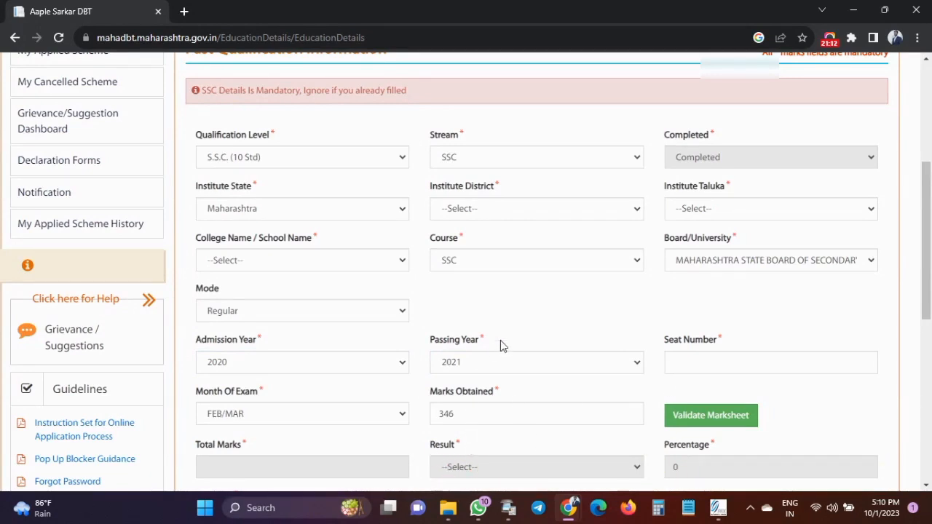
Enter 1 attempt for the SSC qualification and keep the gap answer as No.
{"action": "scroll", "coordinate": [501, 346], "scroll_direction": "down", "scroll_amount": 3}
{"action": "scroll", "coordinate": [459, 337], "scroll_direction": "down", "scroll_amount": 2}
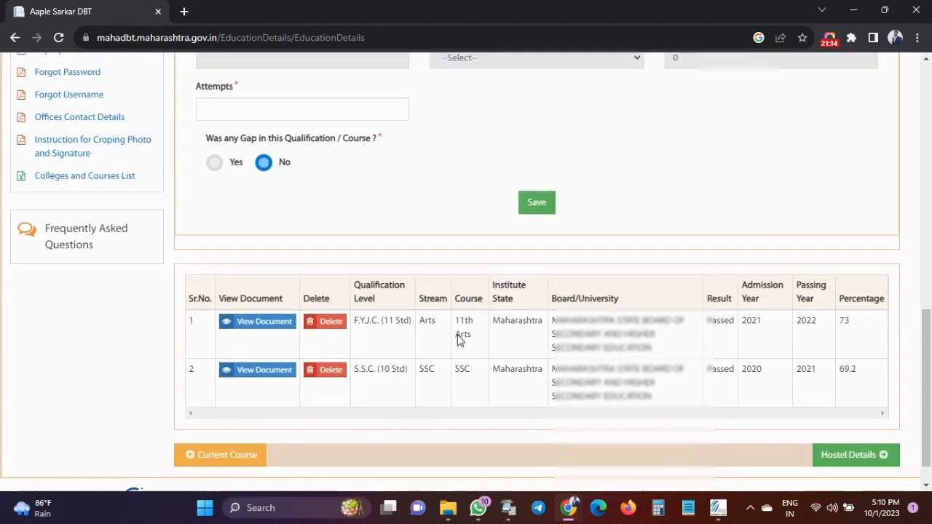
{"action": "left_click", "coordinate": [210, 108]}
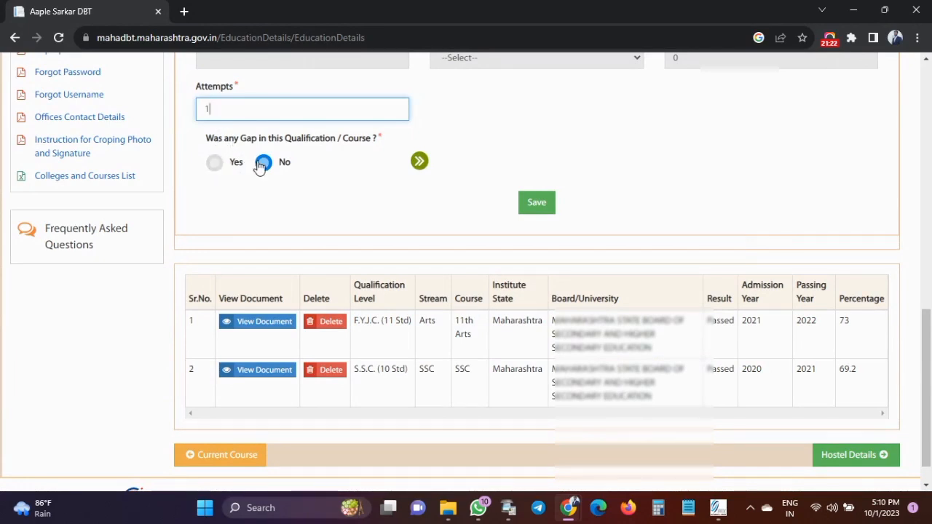
{"action": "left_click", "coordinate": [219, 166]}
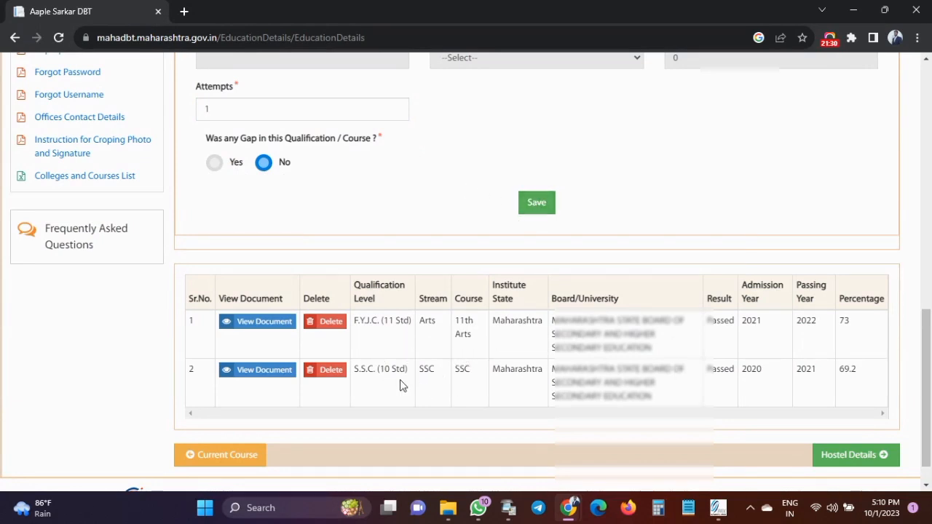
Check the S.S.C. and F.Y.J.C. (11 Std) rows in the qualifications table, then continue to Hostel Details.
{"action": "left_click_drag", "start_coordinate": [356, 377], "coordinate": [869, 390]}
{"action": "left_click", "coordinate": [874, 388]}
{"action": "left_click_drag", "start_coordinate": [355, 328], "coordinate": [861, 343]}
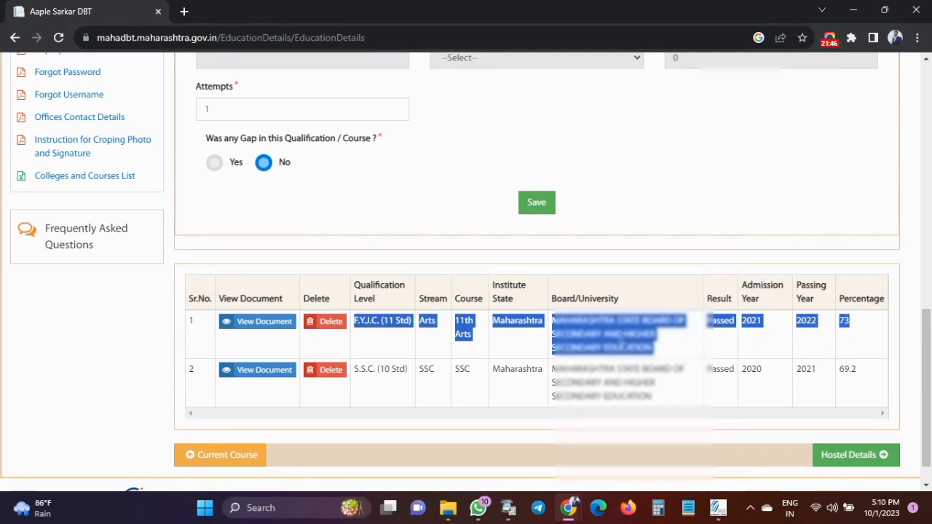
{"action": "left_click", "coordinate": [687, 352]}
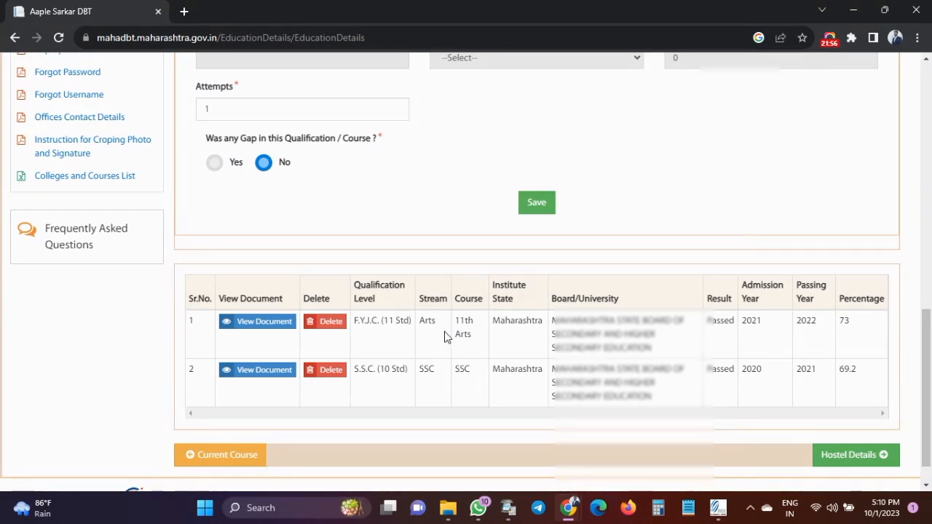
{"action": "left_click", "coordinate": [837, 460]}
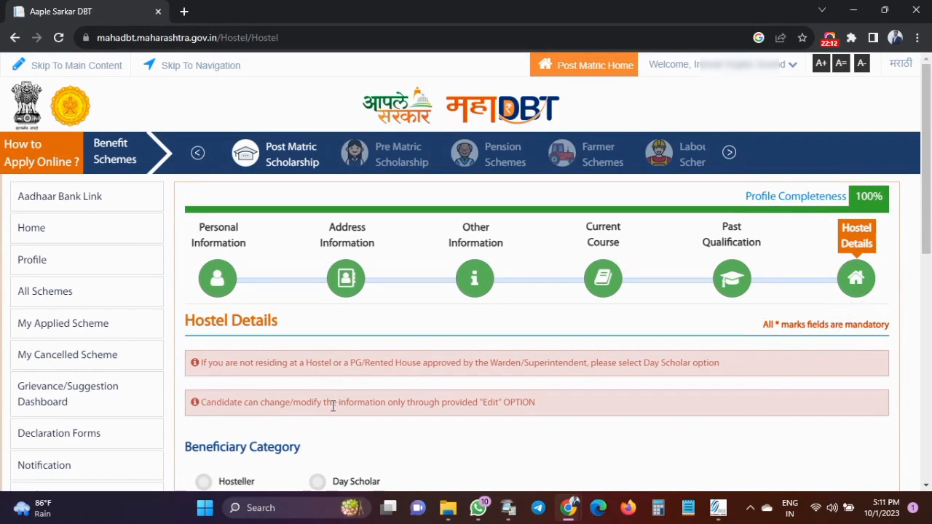
Set the beneficiary category to Day Scholar and go back to the home page.
{"action": "scroll", "coordinate": [330, 408], "scroll_direction": "down", "scroll_amount": 2}
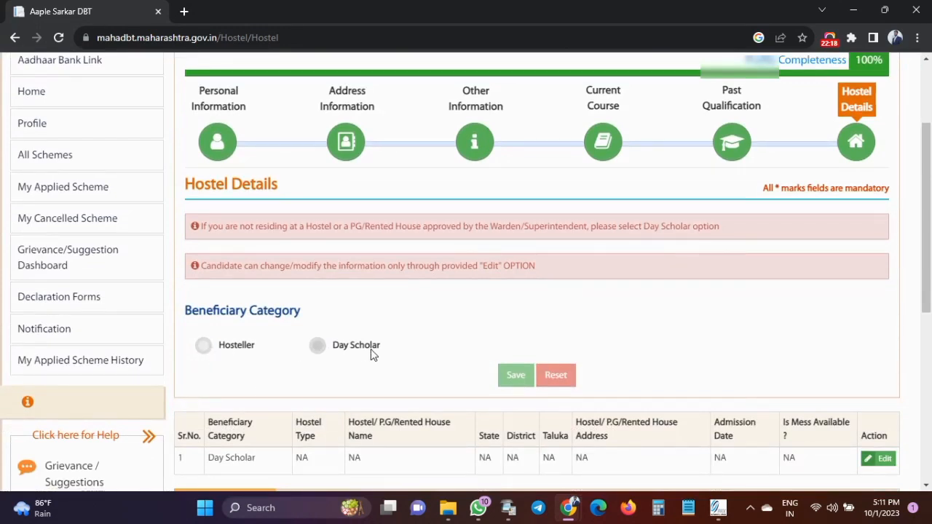
{"action": "left_click", "coordinate": [317, 347]}
{"action": "scroll", "coordinate": [569, 306], "scroll_direction": "up", "scroll_amount": 2}
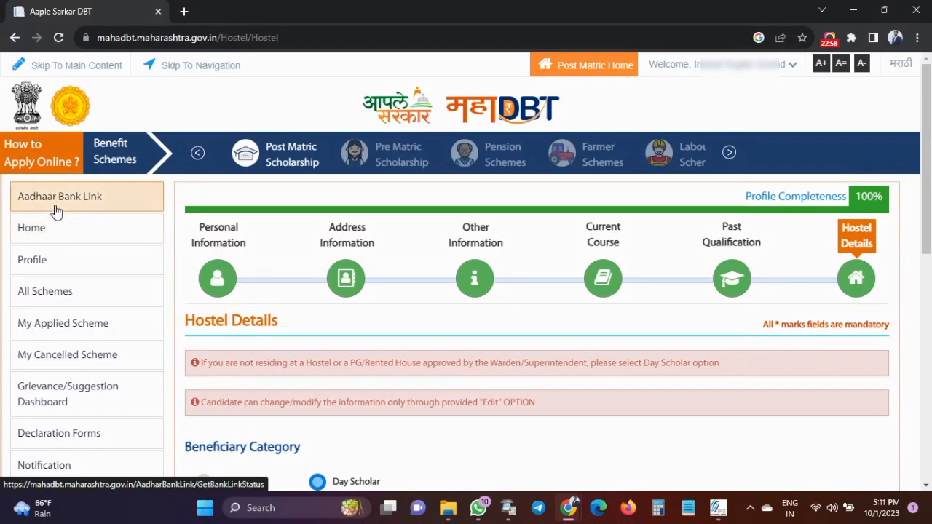
{"action": "left_click", "coordinate": [35, 229]}
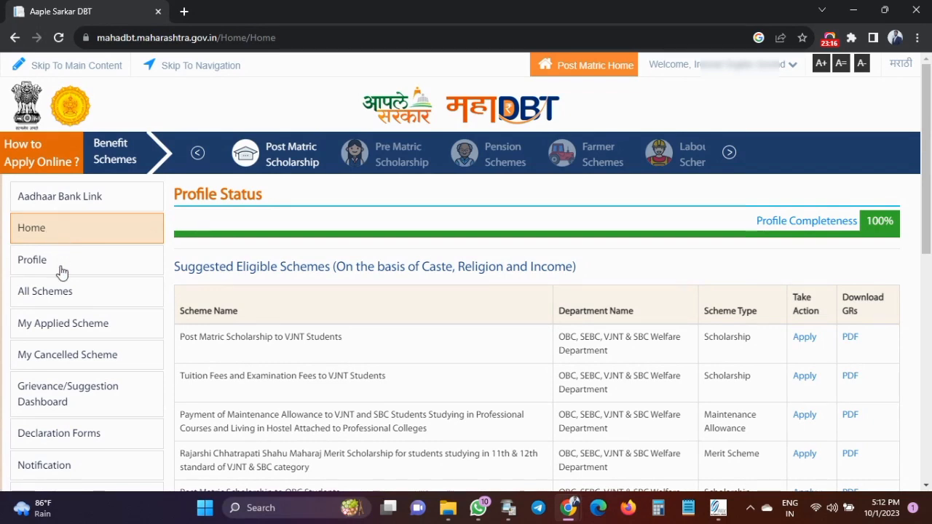
Search the OBC, SEBC, VJNT & SBC Welfare Department's Post Matric Scholarship to VJNT Students, then return home.
{"action": "left_click", "coordinate": [44, 297]}
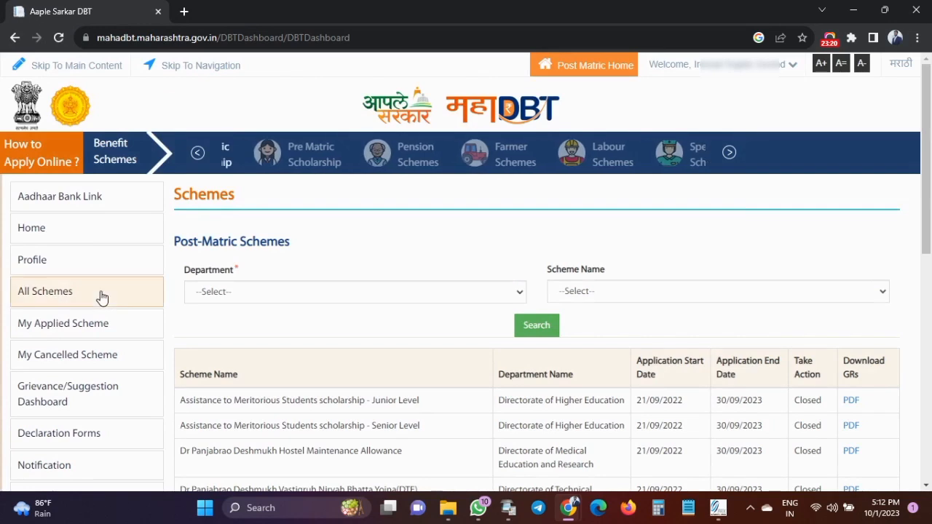
{"action": "left_click", "coordinate": [219, 295]}
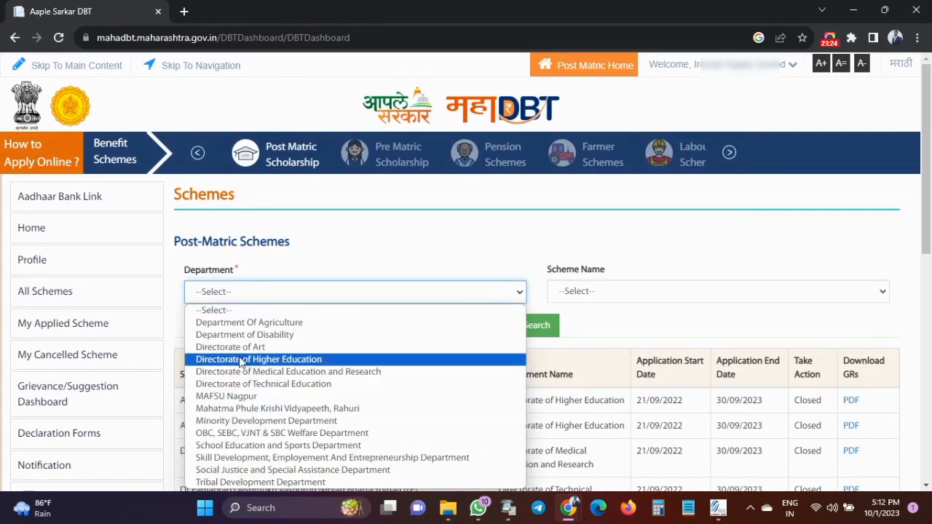
{"action": "left_click", "coordinate": [252, 434]}
{"action": "left_click", "coordinate": [585, 295]}
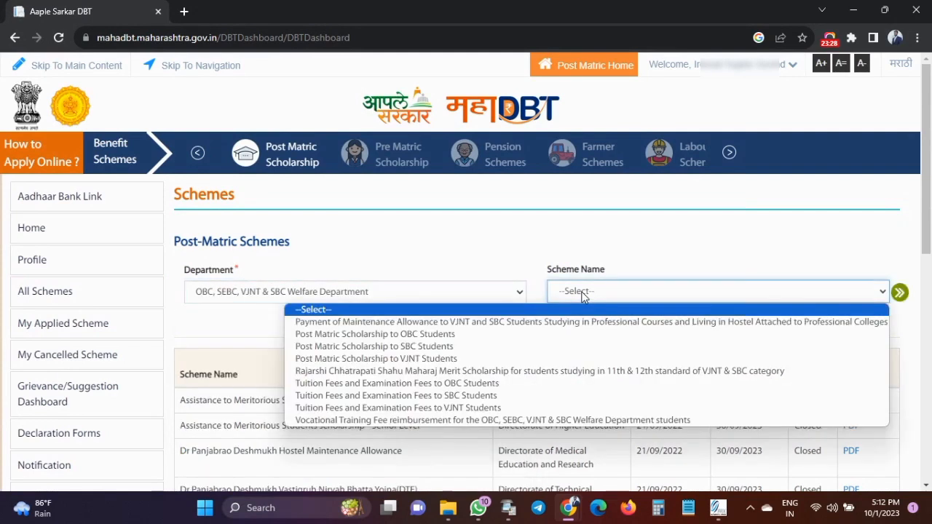
{"action": "left_click", "coordinate": [412, 359]}
{"action": "left_click", "coordinate": [664, 296]}
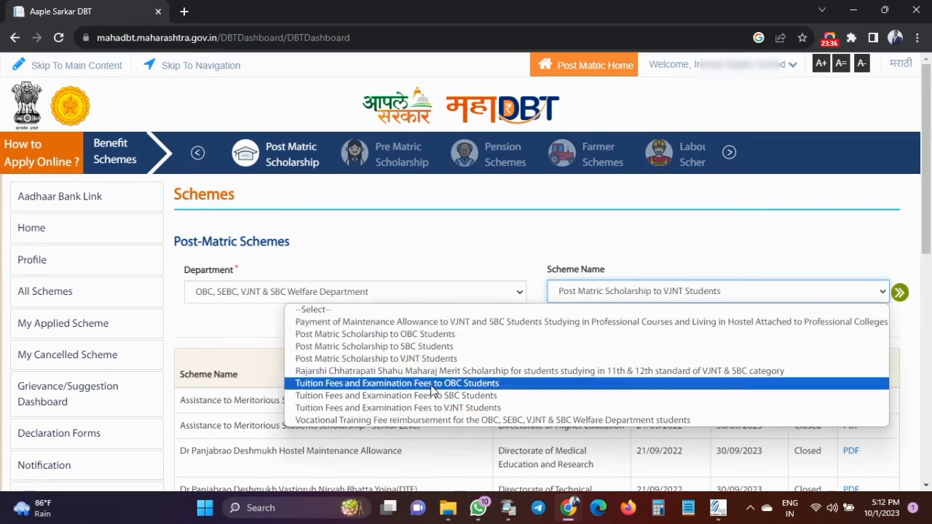
{"action": "left_click", "coordinate": [422, 359]}
{"action": "left_click", "coordinate": [529, 327]}
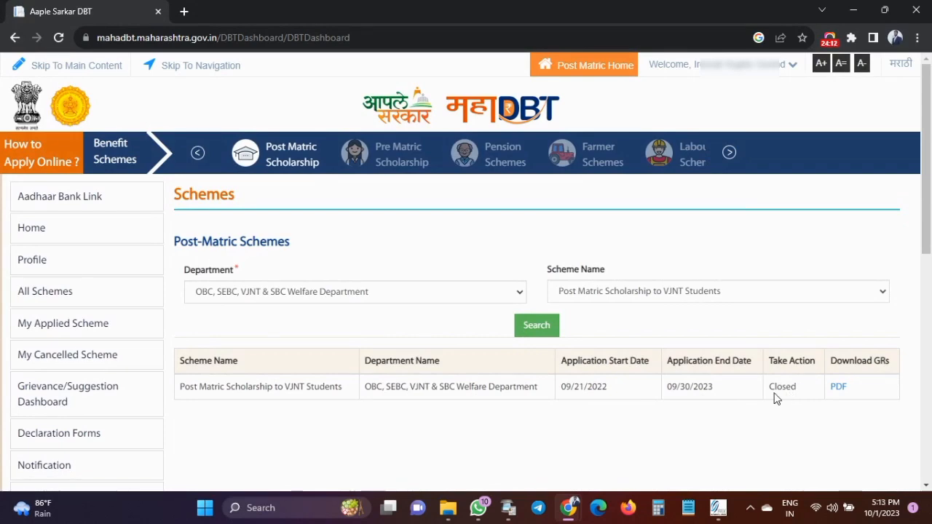
{"action": "left_click", "coordinate": [56, 233]}
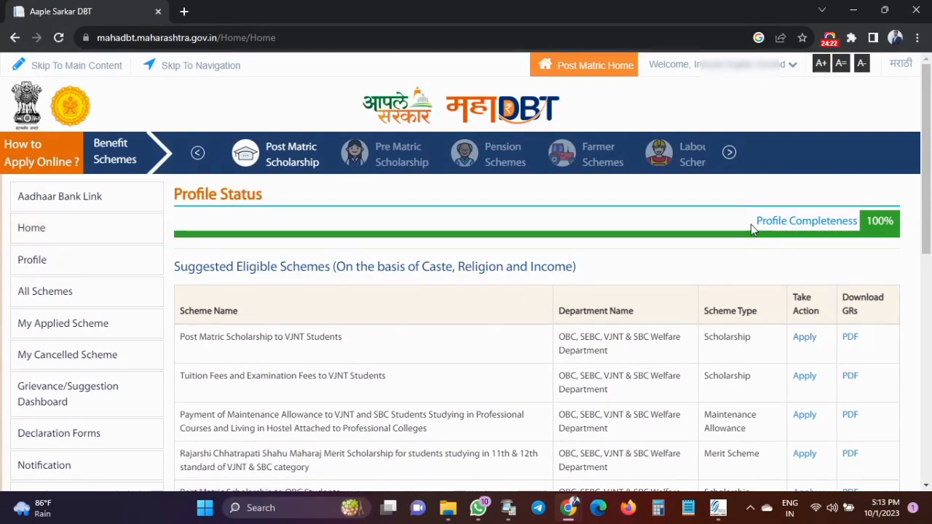
Highlight the Profile Completeness 100% figure, then view the Aadhaar Bank Link status.
{"action": "left_click_drag", "start_coordinate": [752, 224], "coordinate": [897, 226]}
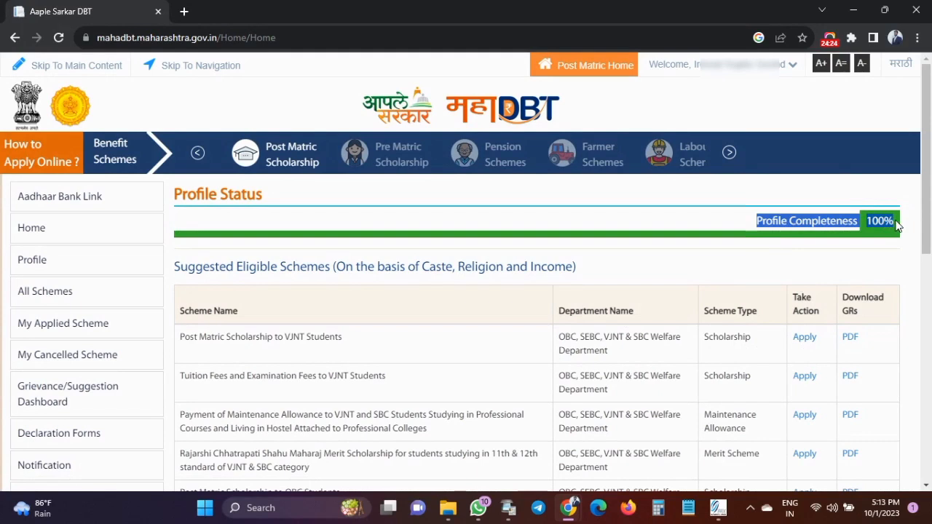
{"action": "left_click", "coordinate": [896, 226]}
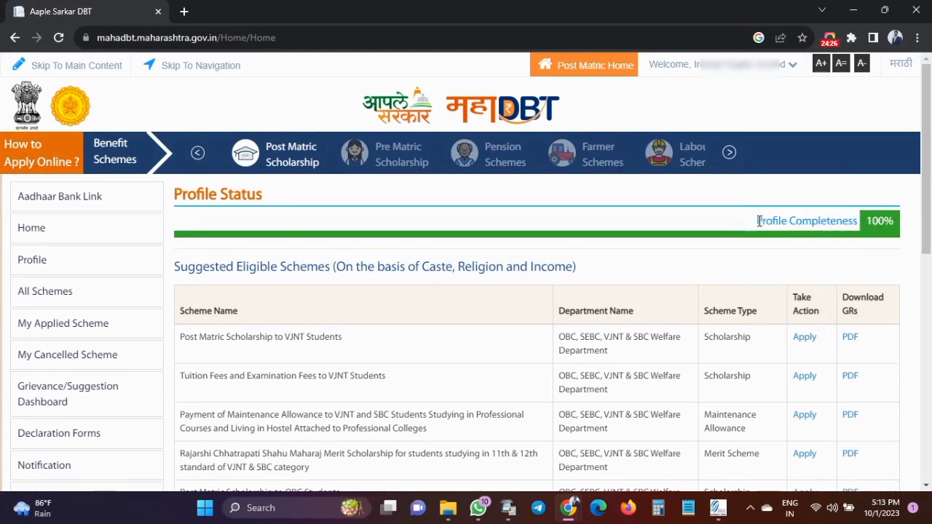
{"action": "left_click_drag", "start_coordinate": [755, 227], "coordinate": [894, 216]}
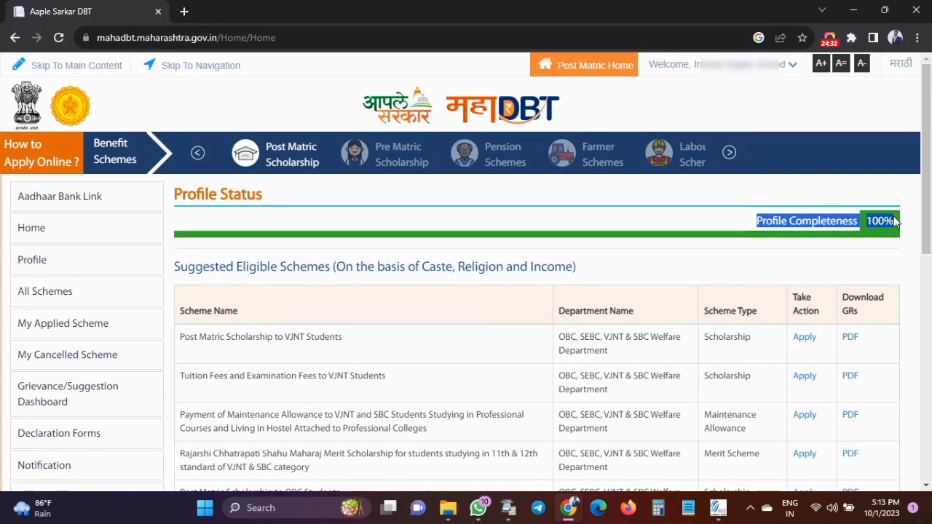
{"action": "left_click", "coordinate": [896, 222]}
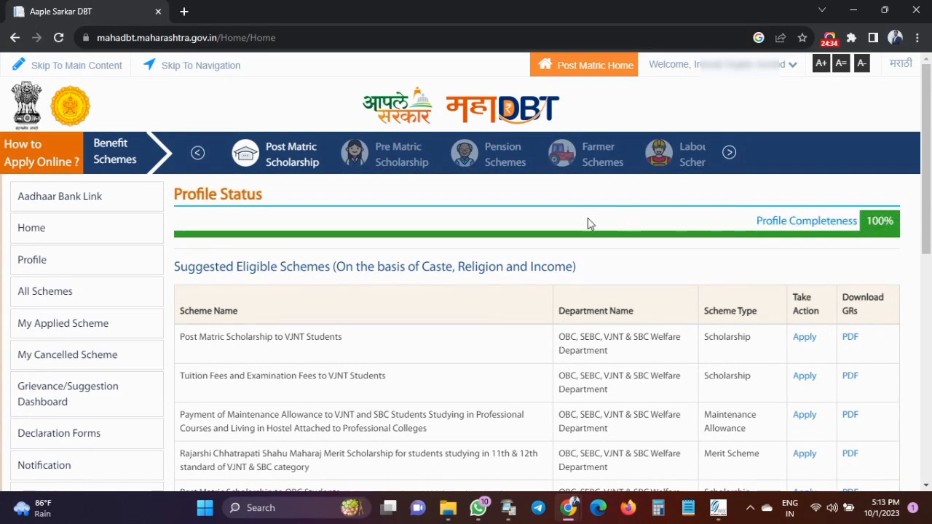
{"action": "left_click", "coordinate": [52, 208]}
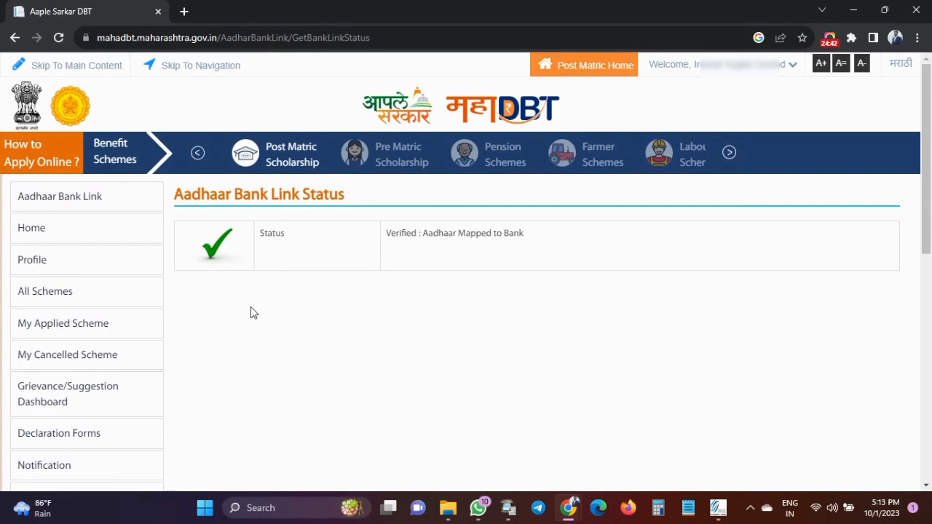
Check the Payment Notification tab, then return to Beneficiary Notification.
{"action": "left_click", "coordinate": [99, 295]}
{"action": "scroll", "coordinate": [90, 409], "scroll_direction": "down", "scroll_amount": 1}
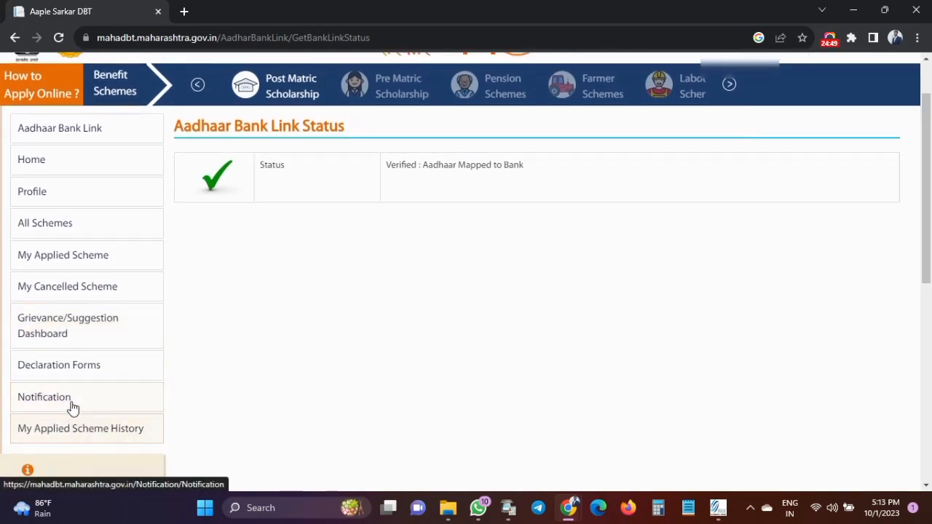
{"action": "scroll", "coordinate": [73, 401], "scroll_direction": "up", "scroll_amount": 1}
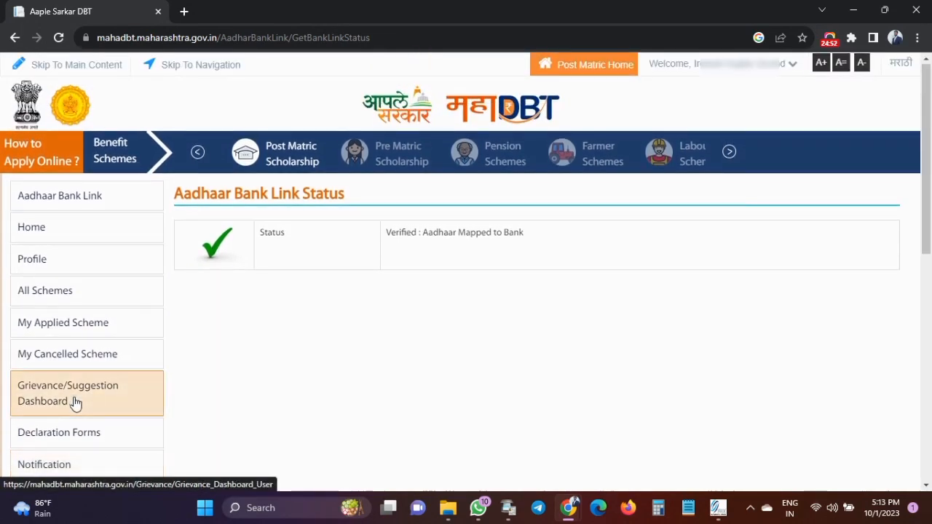
{"action": "scroll", "coordinate": [69, 405], "scroll_direction": "down", "scroll_amount": 1}
{"action": "left_click", "coordinate": [64, 402]}
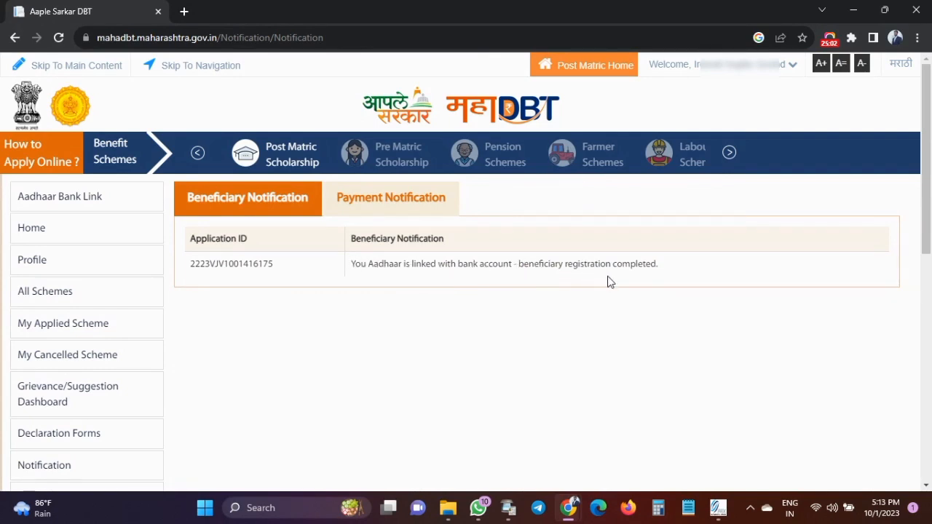
{"action": "left_click", "coordinate": [388, 205]}
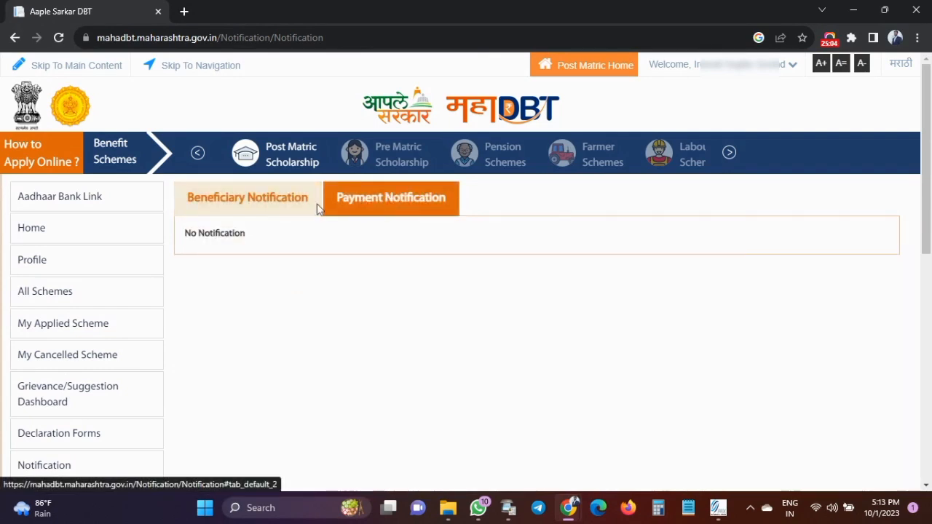
{"action": "left_click", "coordinate": [228, 206]}
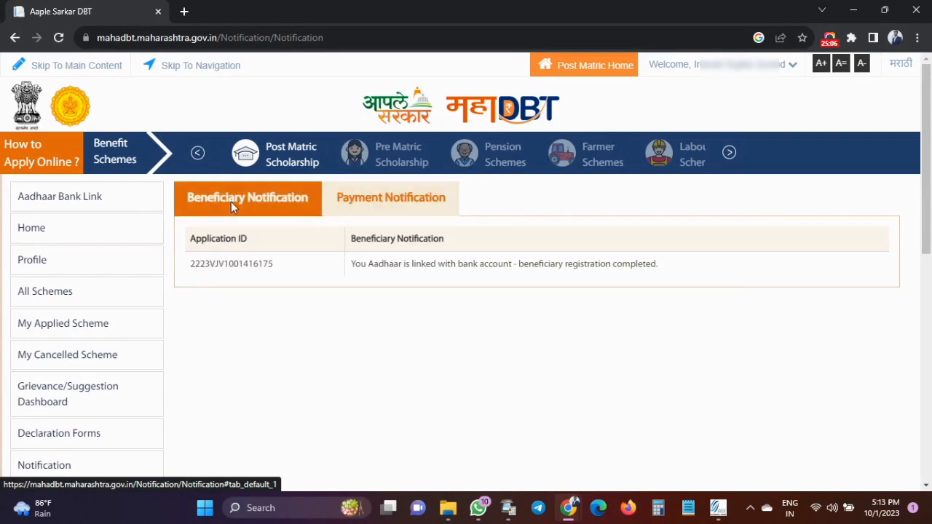
Pick the OBC, SEBC, VJNT & SBC Welfare Department and the VJNT post-matric scheme, then open the beneficiary declaration PDF.
{"action": "left_click", "coordinate": [64, 435]}
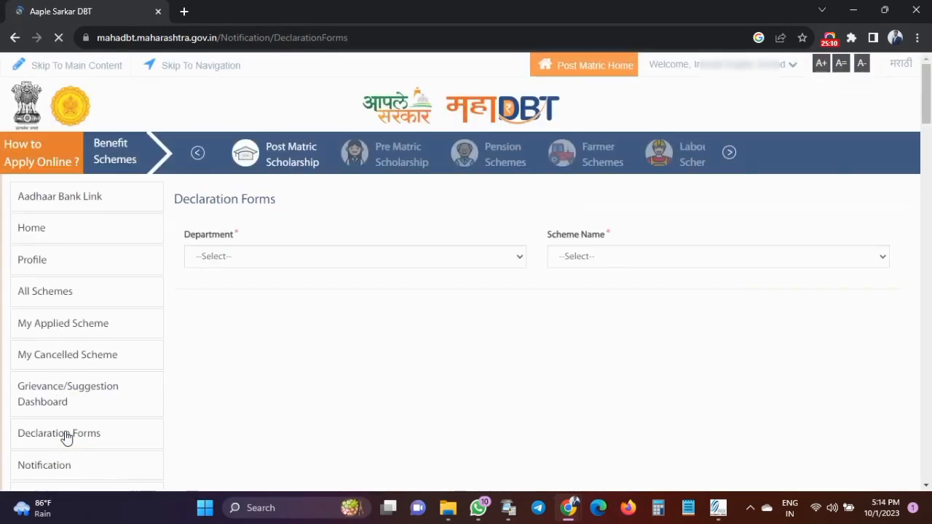
{"action": "left_click", "coordinate": [274, 265]}
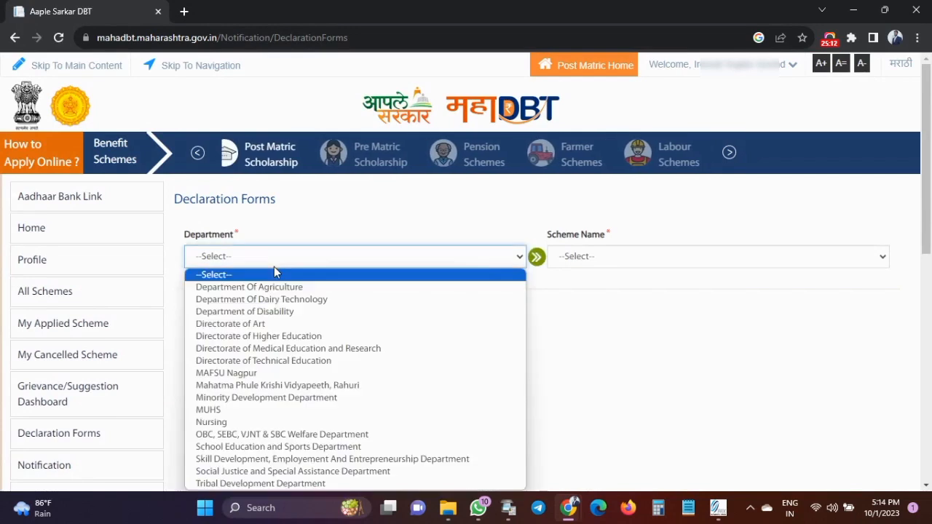
{"action": "left_click", "coordinate": [305, 434]}
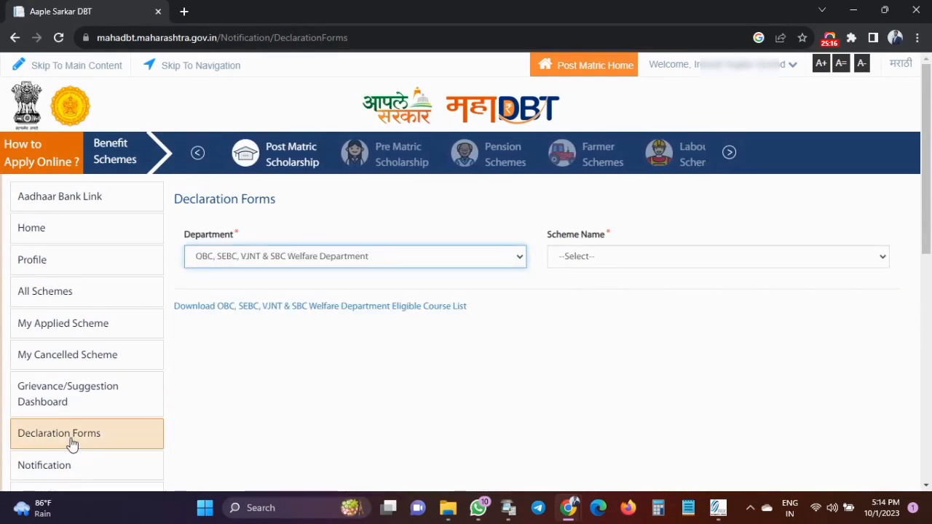
{"action": "left_click", "coordinate": [592, 261]}
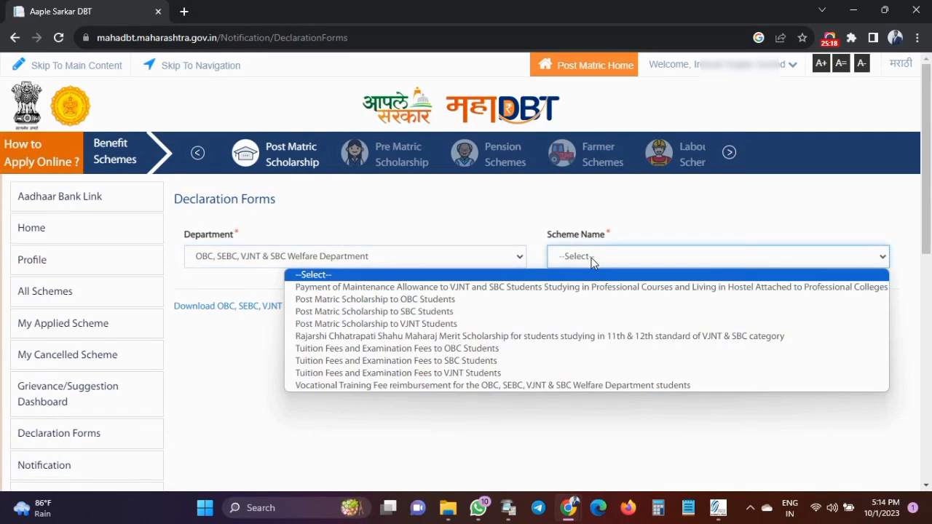
{"action": "left_click", "coordinate": [426, 325]}
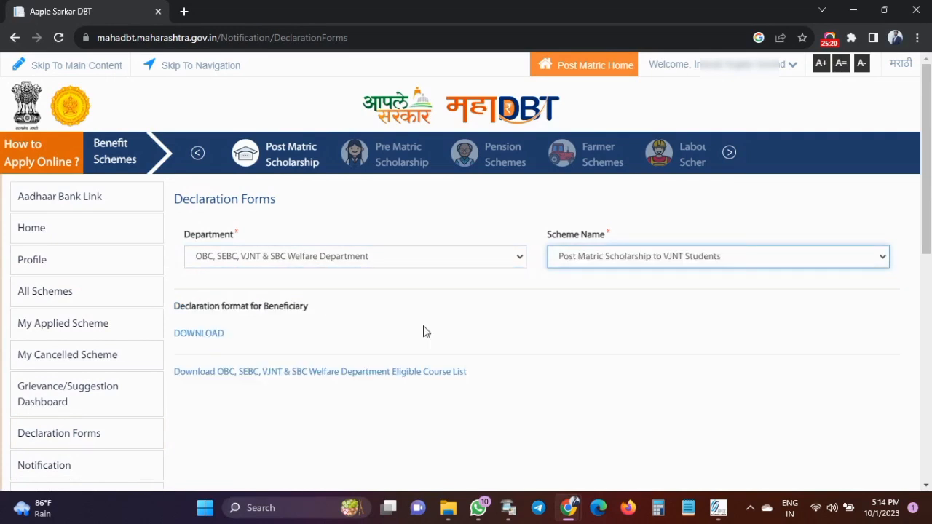
{"action": "left_click_drag", "start_coordinate": [175, 309], "coordinate": [310, 327]}
{"action": "left_click", "coordinate": [313, 325]}
{"action": "left_click", "coordinate": [201, 334]}
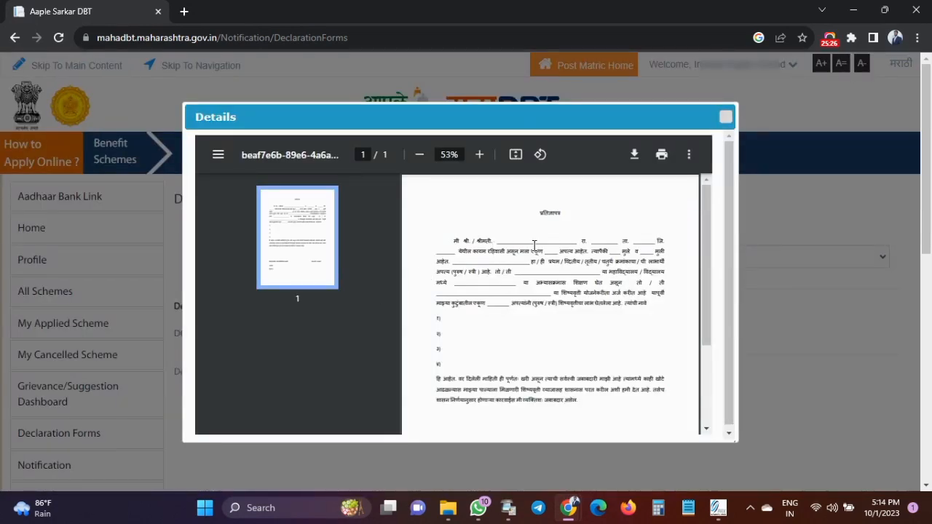
Download the declaration PDF to the Desktop as certificate_for_gents_children.
{"action": "scroll", "coordinate": [539, 247], "scroll_direction": "down", "scroll_amount": 2}
{"action": "scroll", "coordinate": [648, 189], "scroll_direction": "up", "scroll_amount": 3}
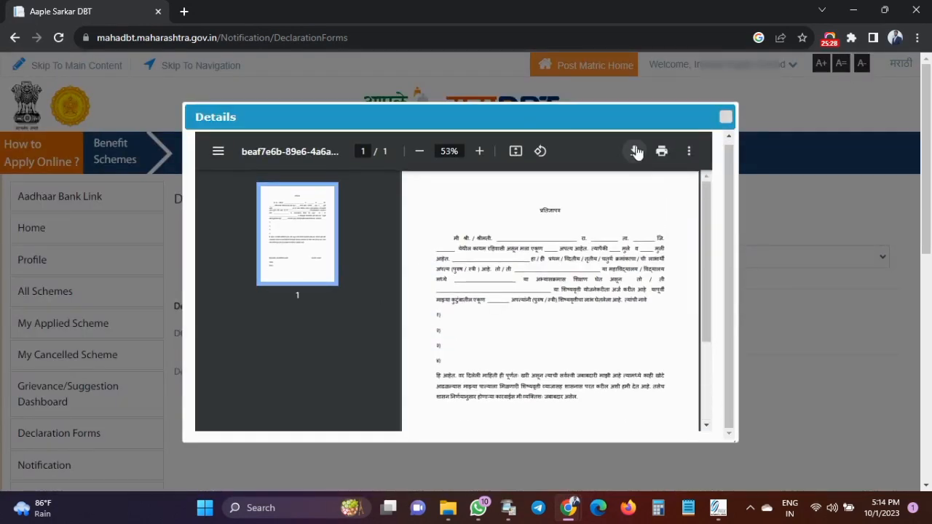
{"action": "left_click", "coordinate": [635, 151]}
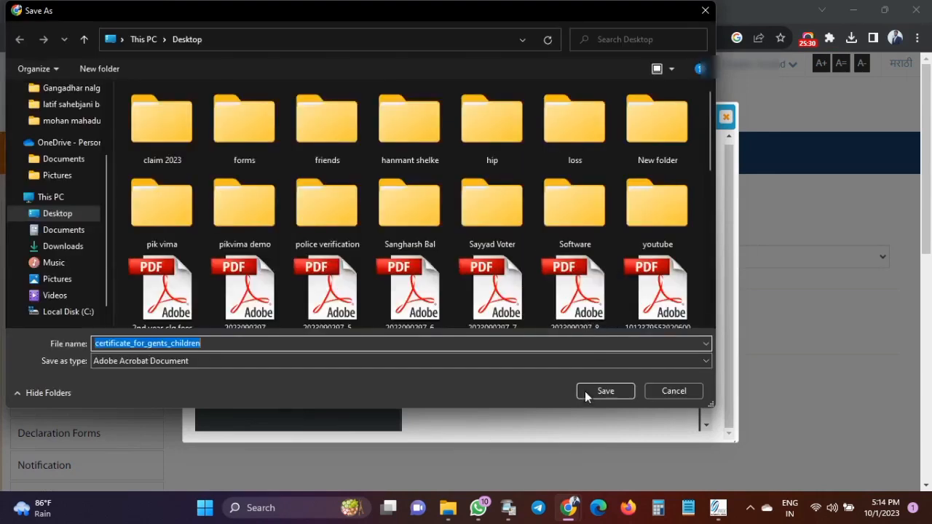
{"action": "left_click", "coordinate": [598, 392]}
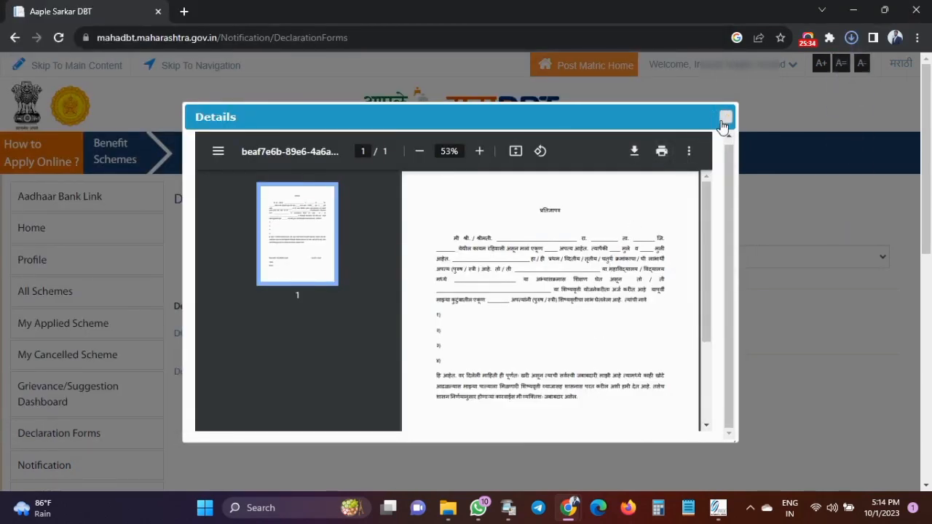
Glance over the declaration form and close its PDF preview.
{"action": "double_click", "coordinate": [565, 212]}
{"action": "left_click", "coordinate": [539, 212]}
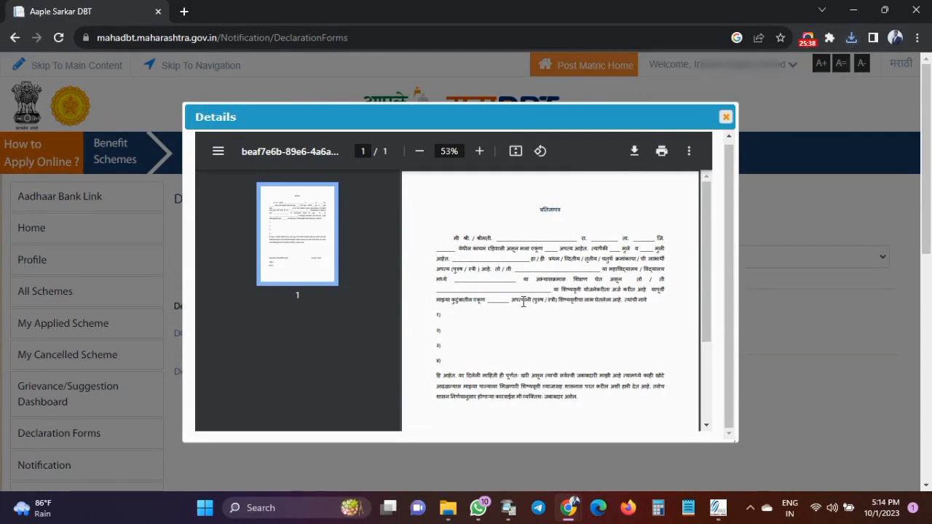
{"action": "scroll", "coordinate": [515, 295], "scroll_direction": "down", "scroll_amount": 3}
{"action": "scroll", "coordinate": [515, 299], "scroll_direction": "up", "scroll_amount": 3}
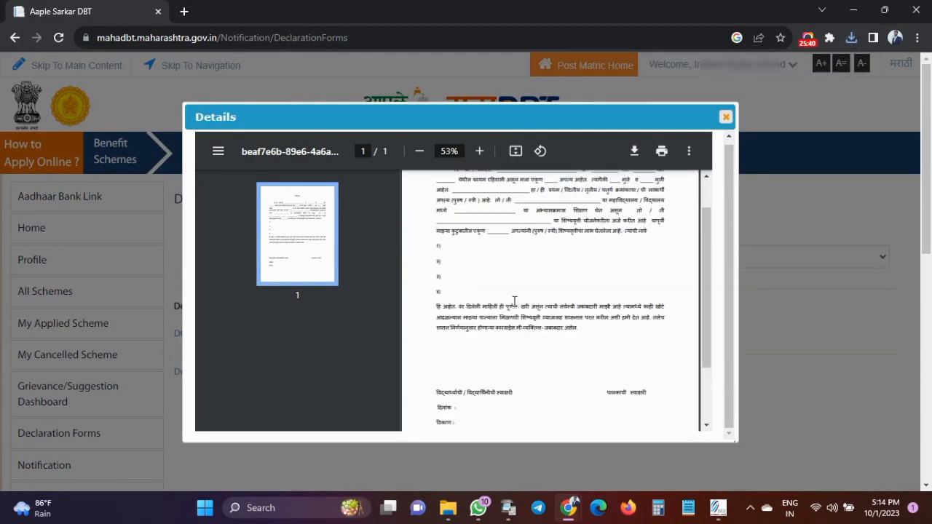
{"action": "left_click", "coordinate": [726, 116]}
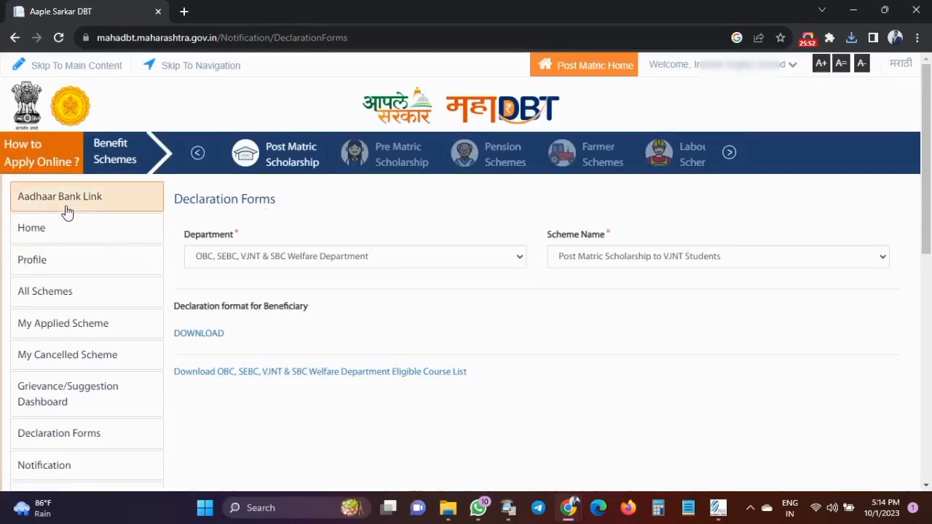
Go back to the portal home page from the left sidebar.
{"action": "left_click", "coordinate": [53, 236]}
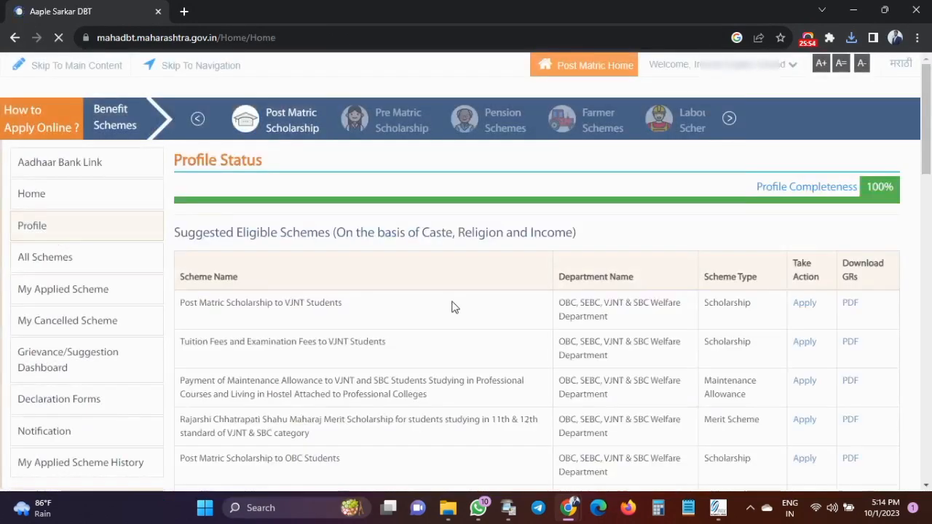